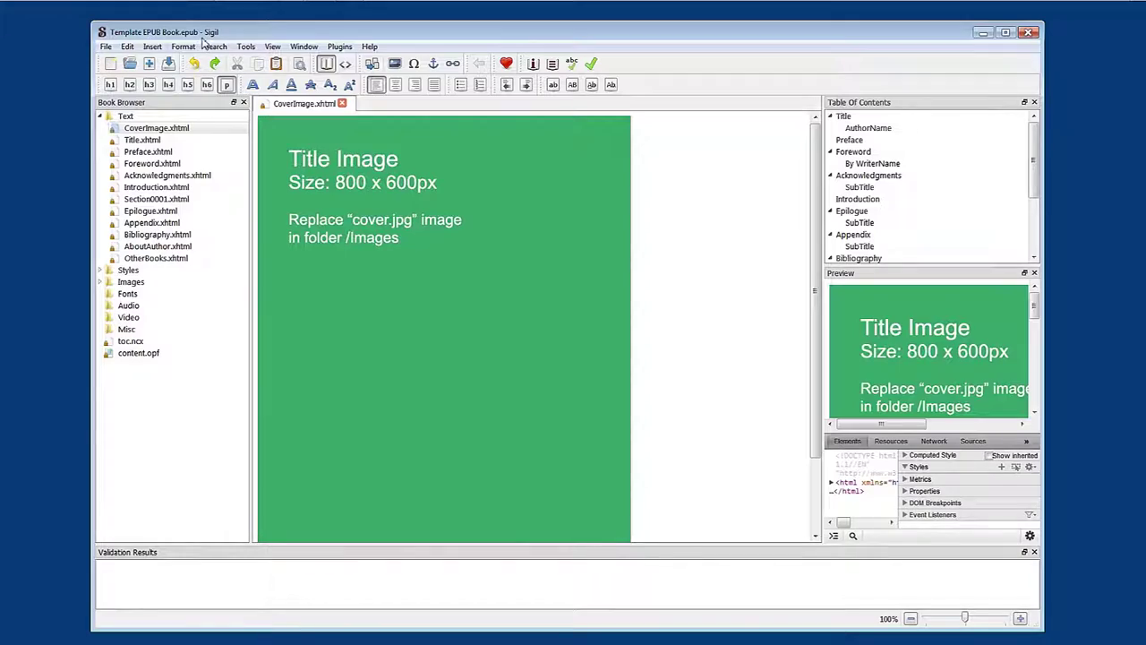
# Step: Save the template book as a new EPUB file named eBook1 in the EPUB folder
pyautogui.click(112, 50)
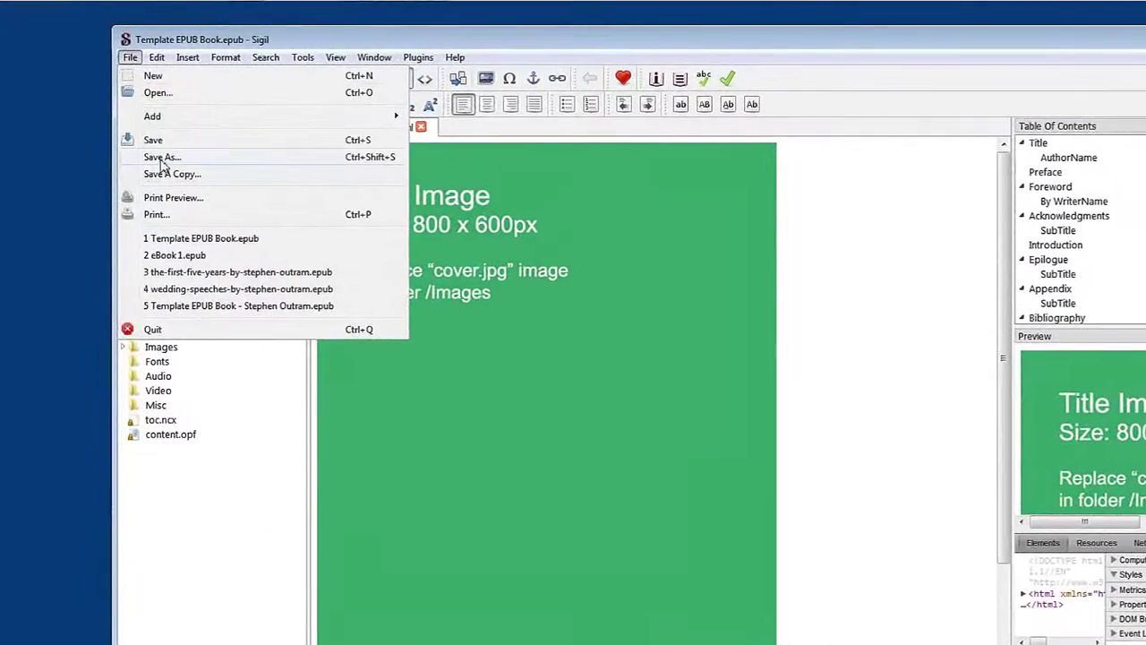
pyautogui.click(162, 159)
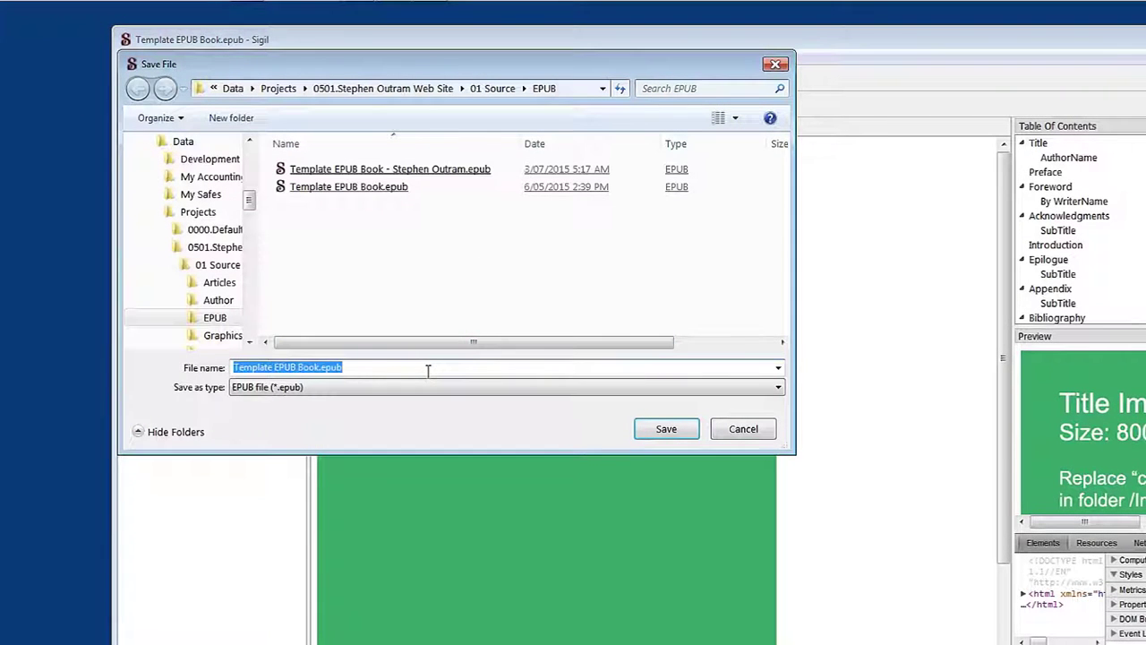
pyautogui.write('eBook')
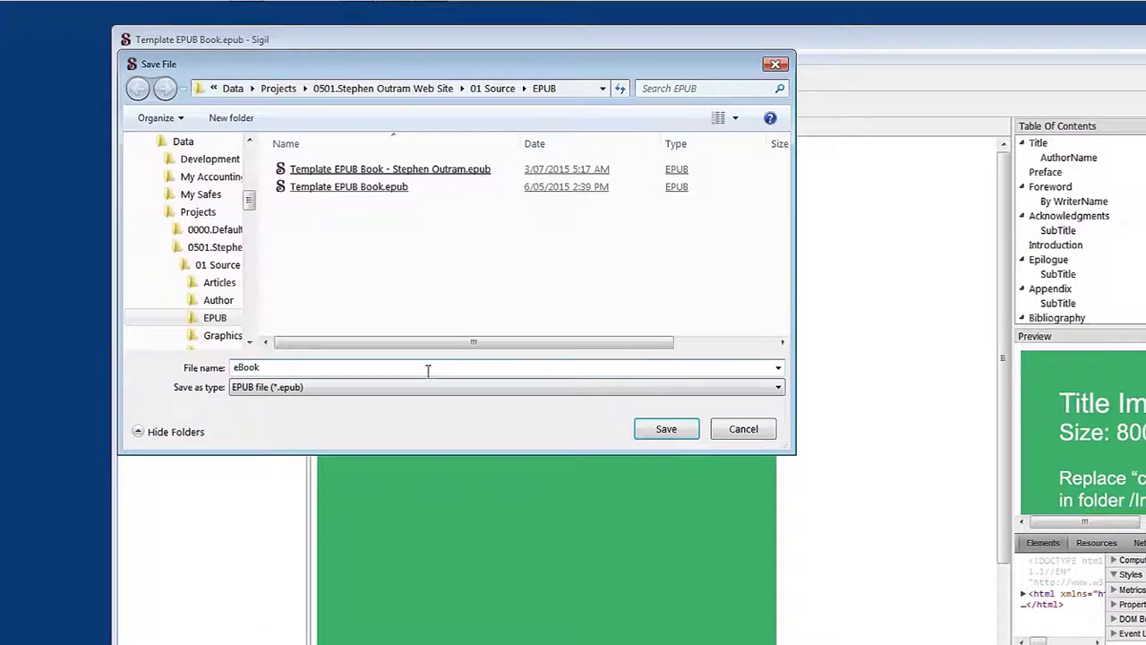
pyautogui.write('1')
pyautogui.click(660, 429)
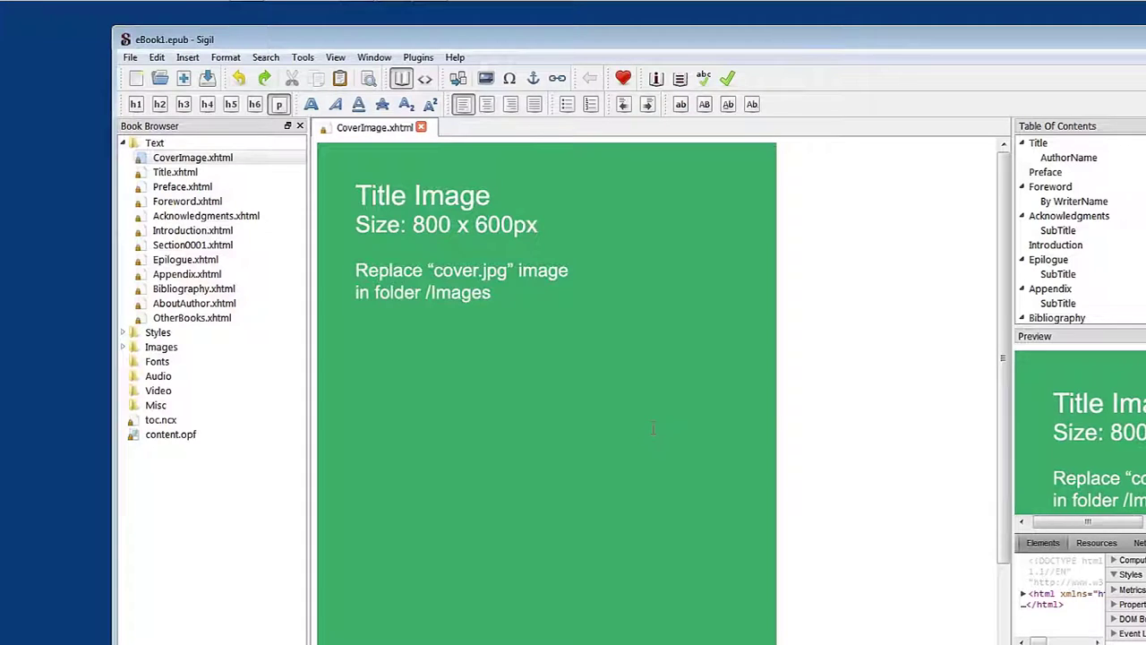
pyautogui.hotkey('ctrl', 'o')
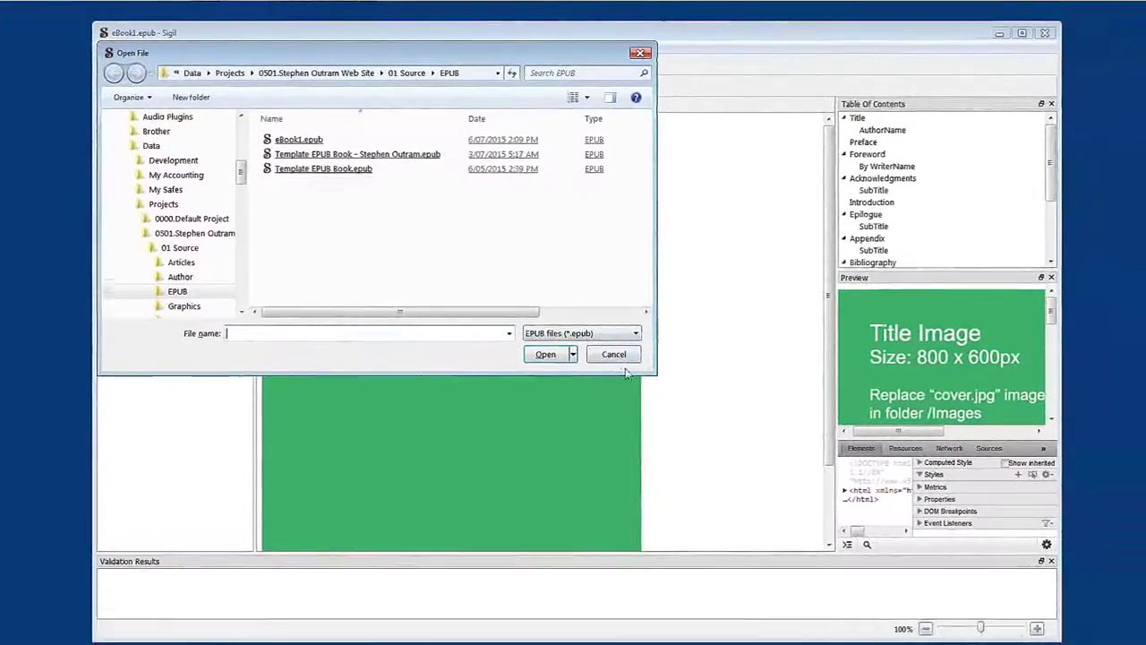
pyautogui.click(613, 353)
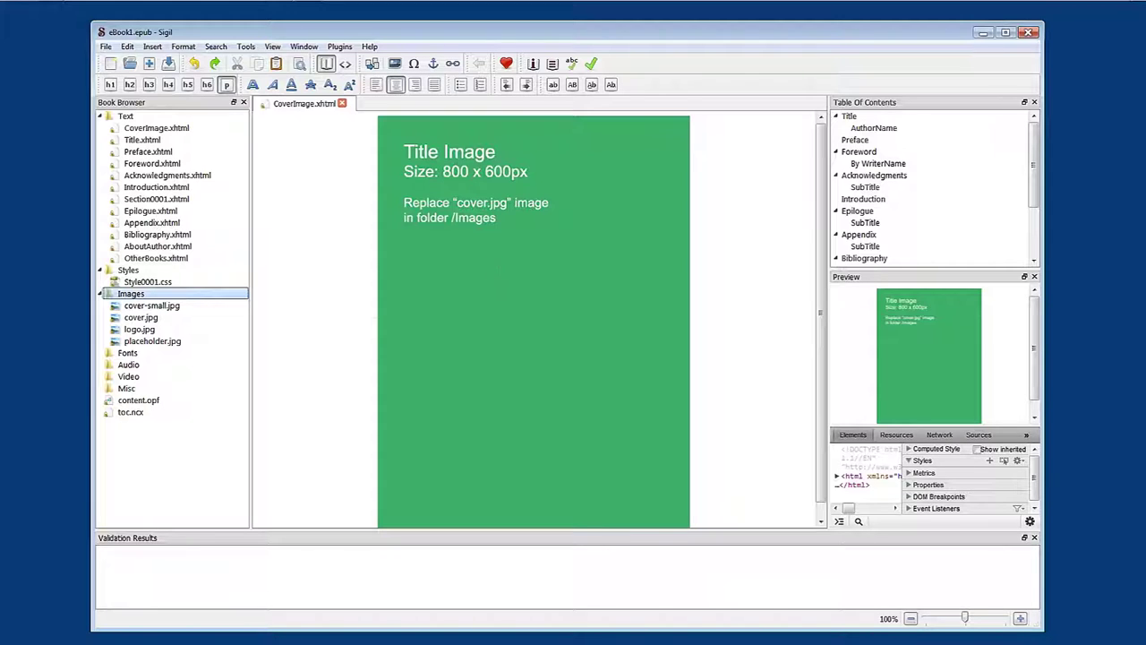
# Step: Replace cover.jpg among the book's images with the existing cover.jpg from the eBook source folder, and view the new image
pyautogui.click(155, 322)
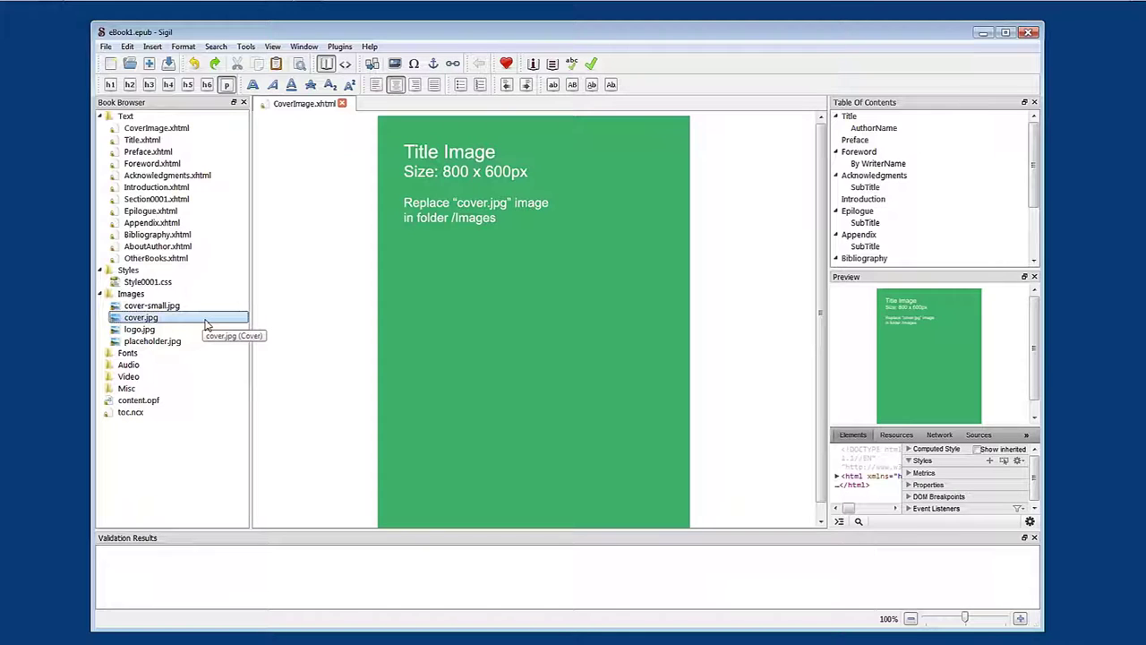
pyautogui.moveTo(139, 319); pyautogui.dragTo(134, 299)
pyautogui.rightClick(134, 300)
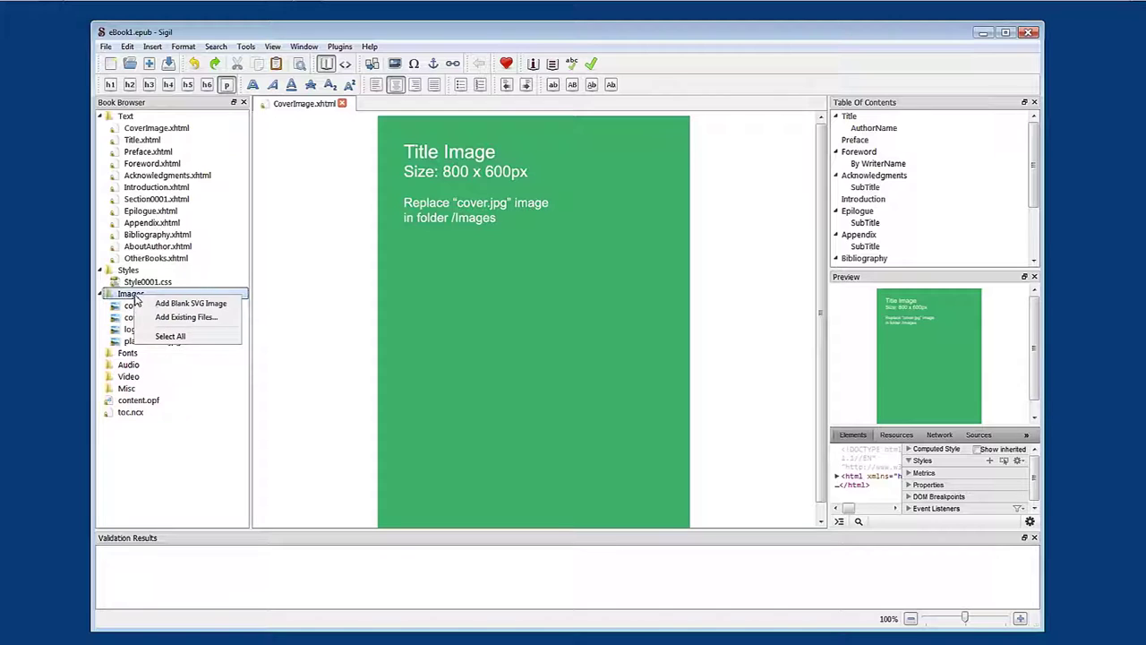
pyautogui.click(193, 319)
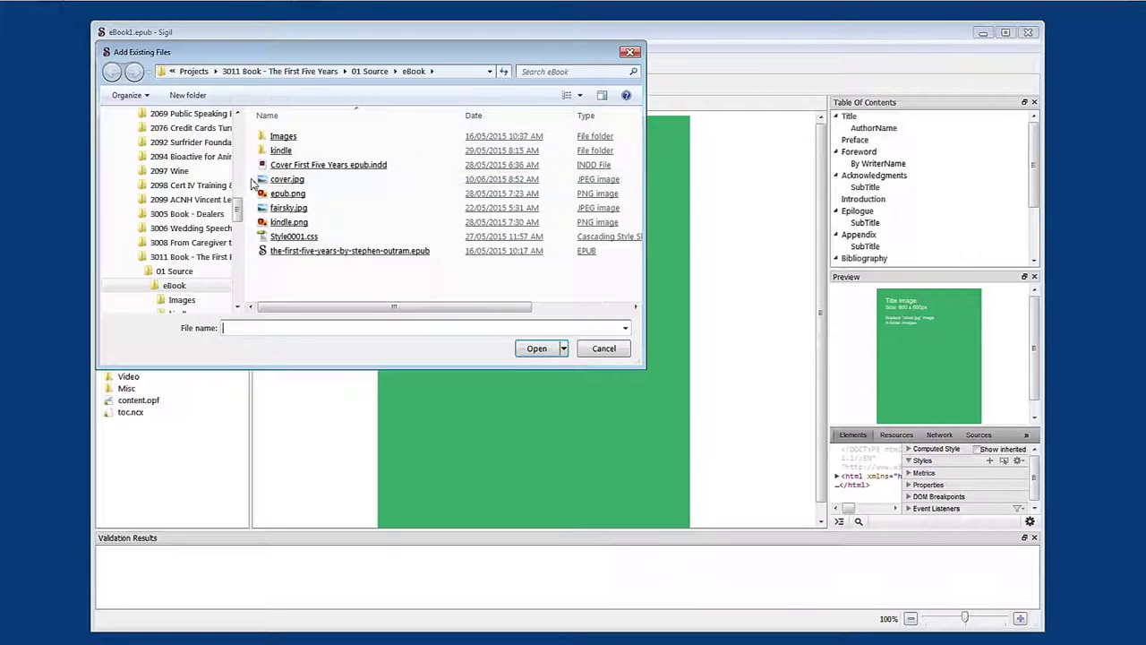
pyautogui.click(281, 181)
pyautogui.click(532, 349)
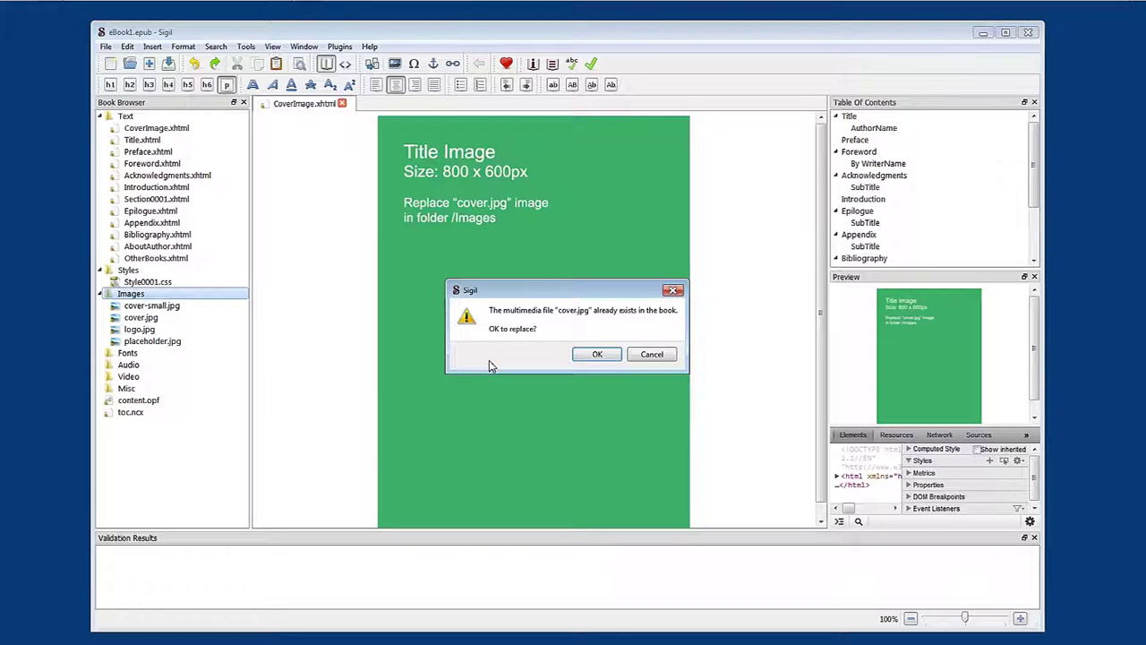
pyautogui.click(595, 354)
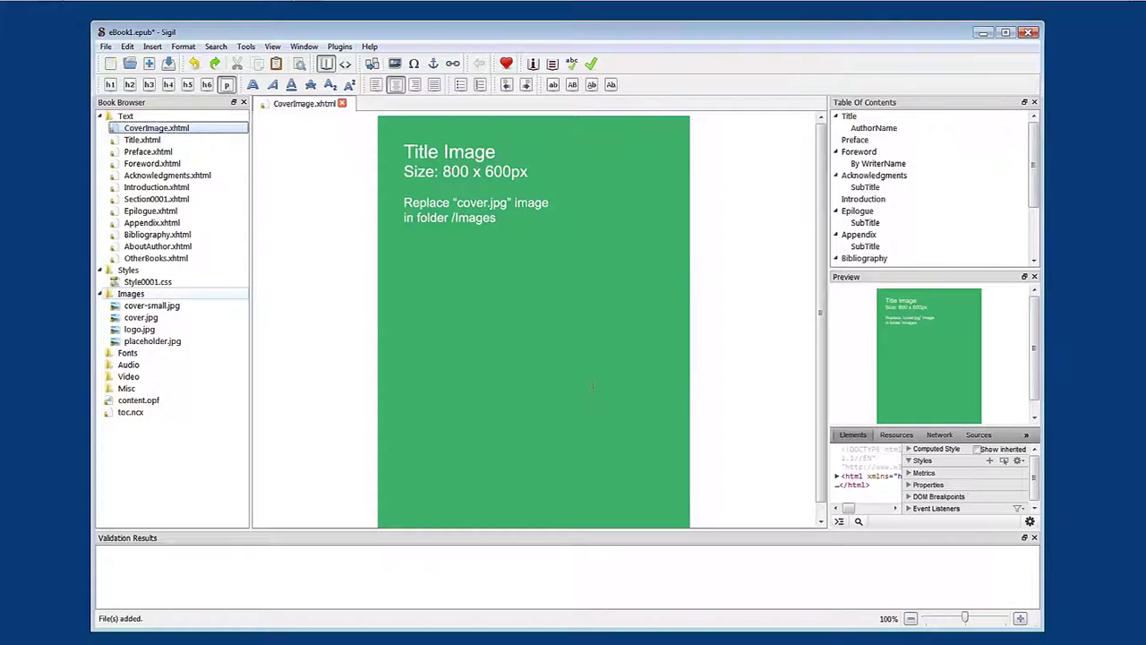
pyautogui.doubleClick(141, 319)
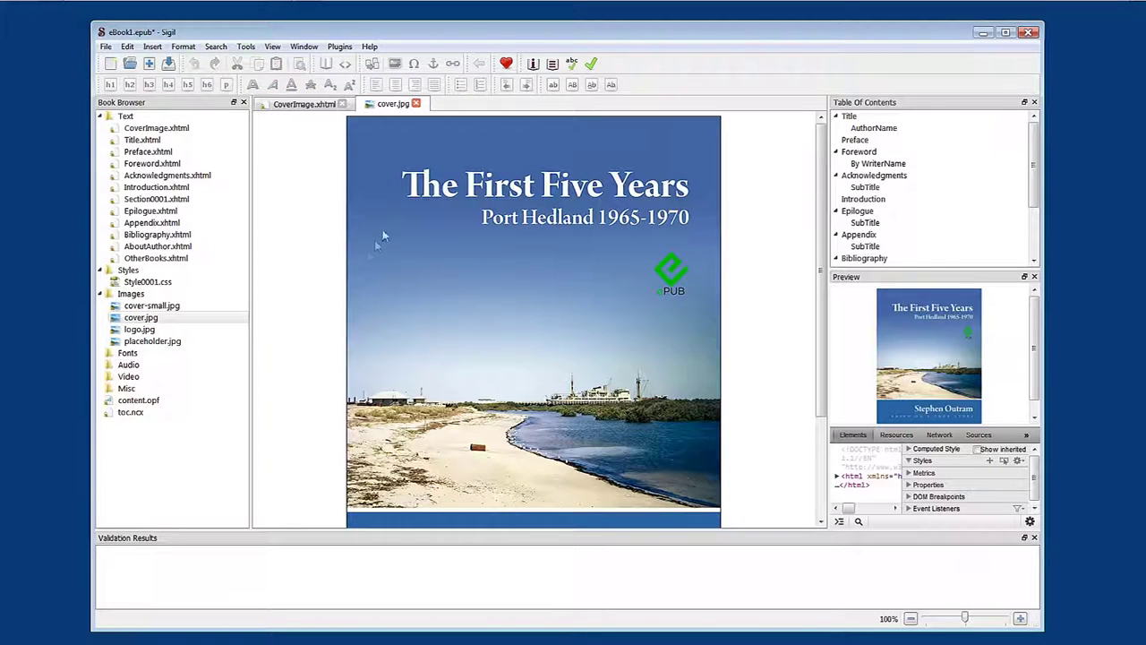
pyautogui.click(416, 105)
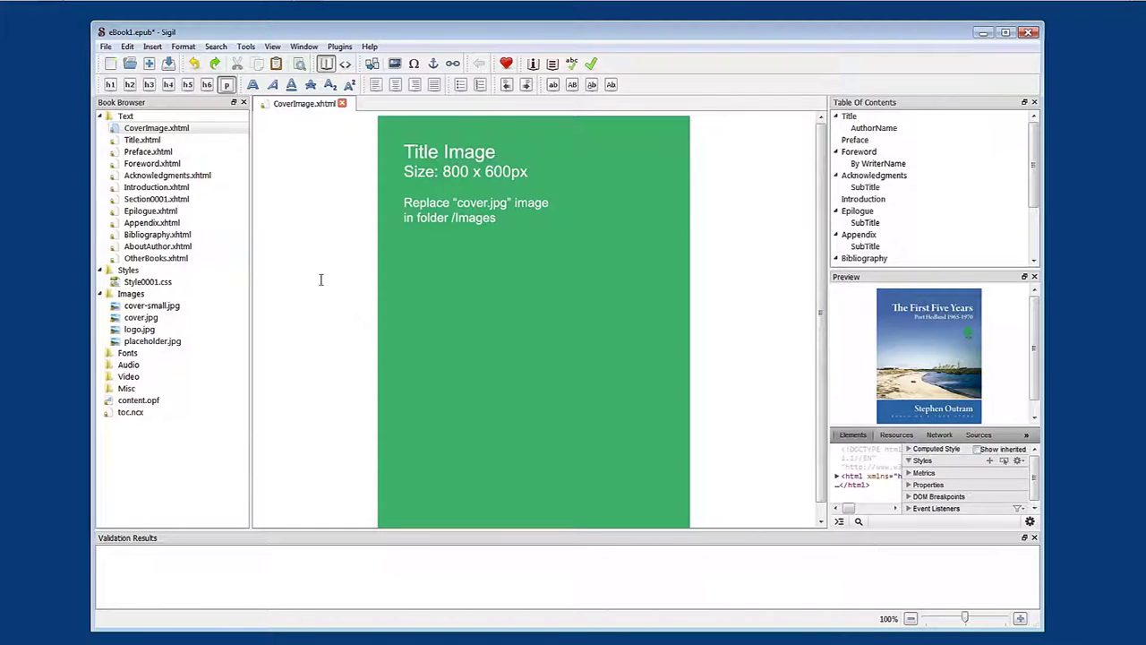
# Step: Save the book and reopen eBook1.epub to refresh the cover page
pyautogui.click(168, 64)
pyautogui.click(130, 65)
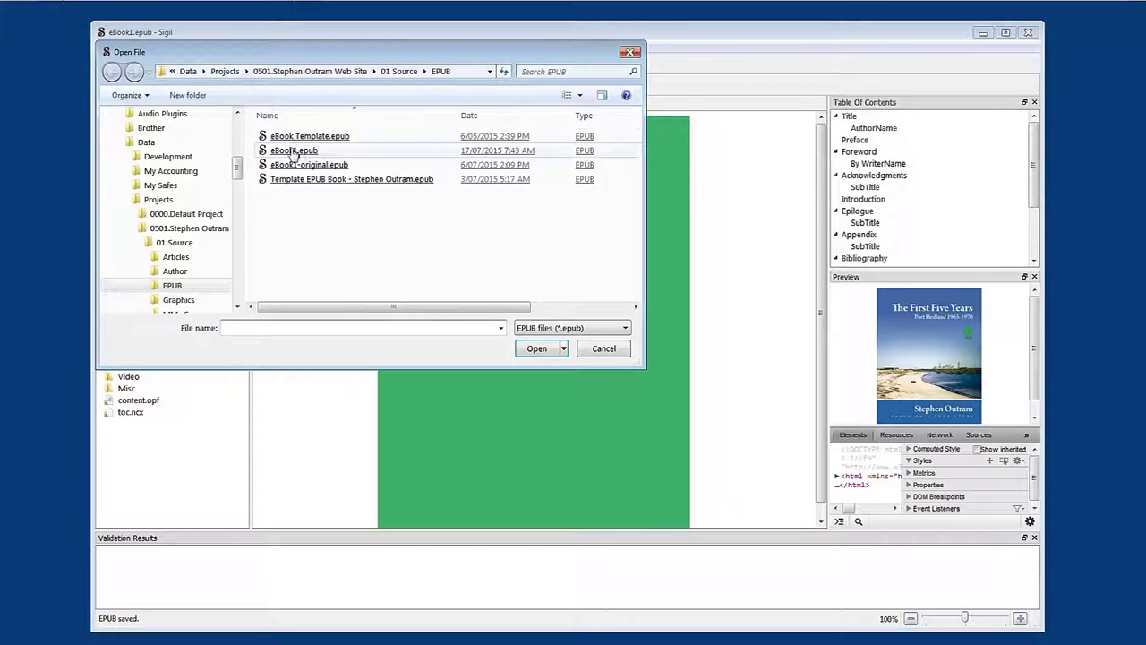
pyautogui.doubleClick(293, 150)
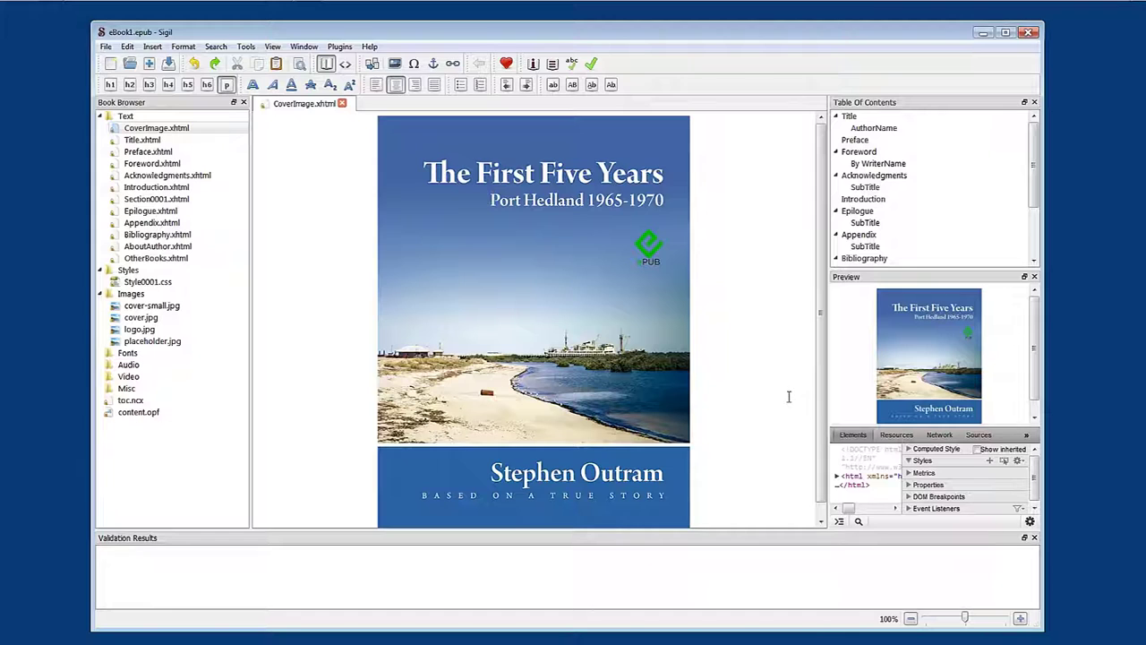
# Step: Open Title.xhtml and replace the title placeholder with "The First Five Years: Port Hedland 1965 -1970"
pyautogui.doubleClick(142, 139)
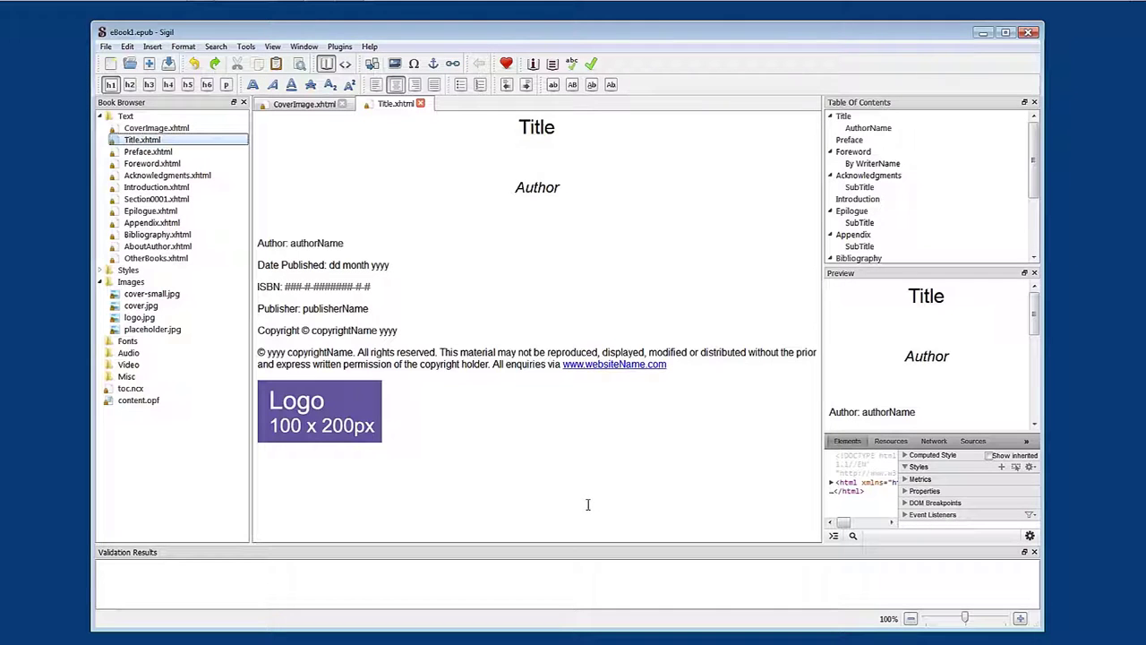
pyautogui.doubleClick(524, 127)
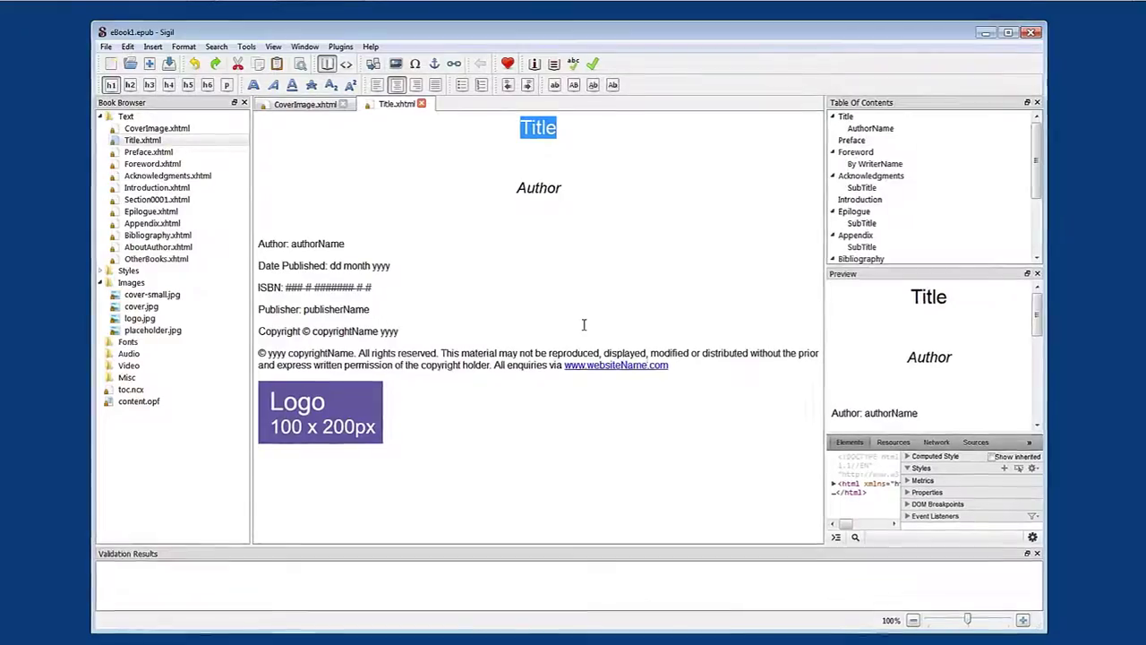
pyautogui.write('The First F')
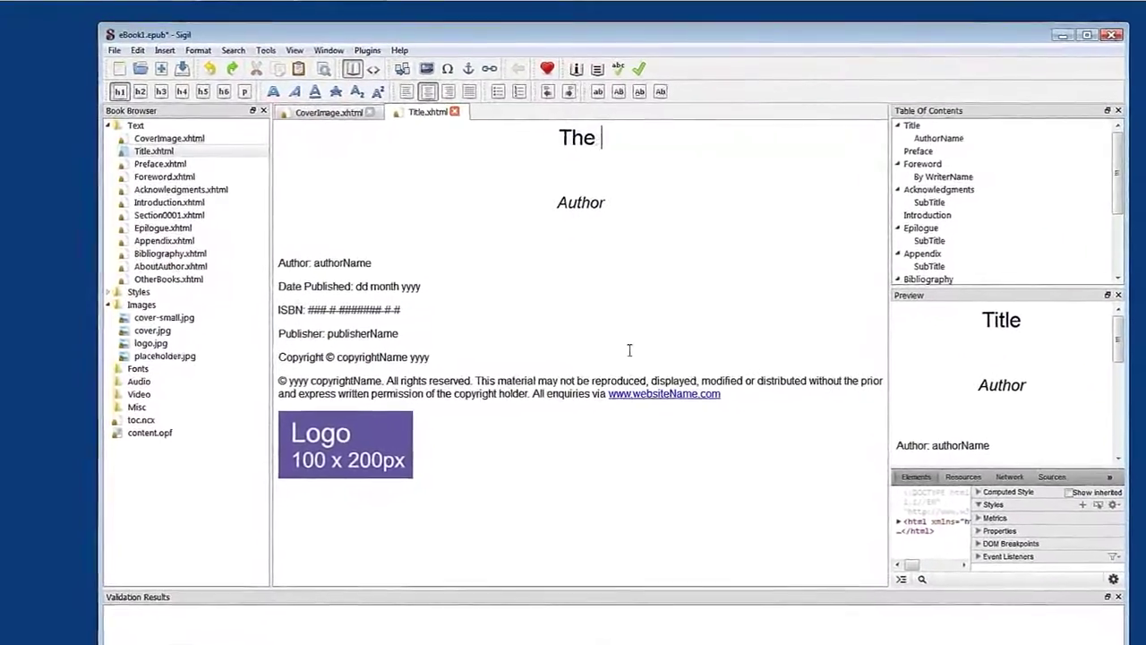
pyautogui.write('ive Years')
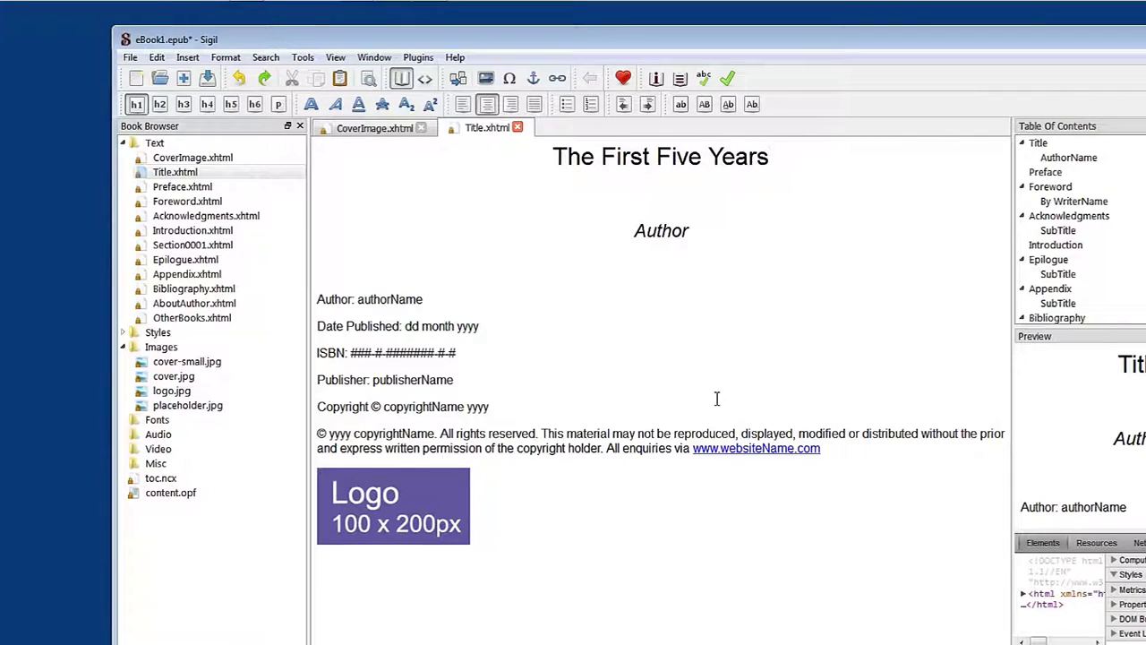
pyautogui.write(': Port Hedland ')
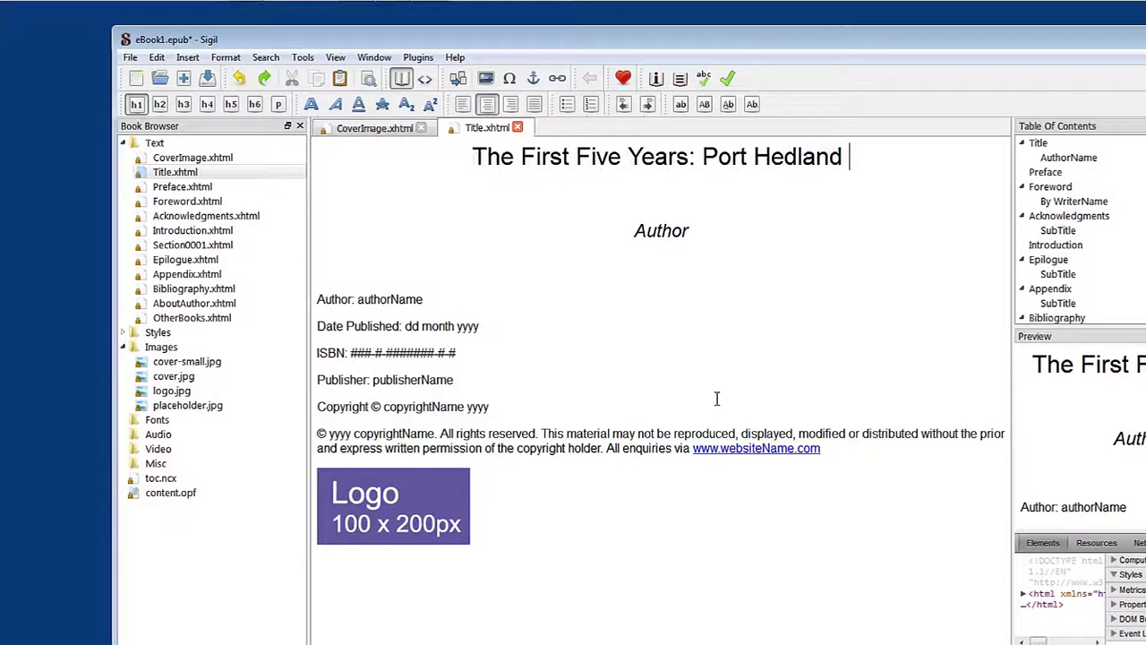
pyautogui.write('1965 -1')
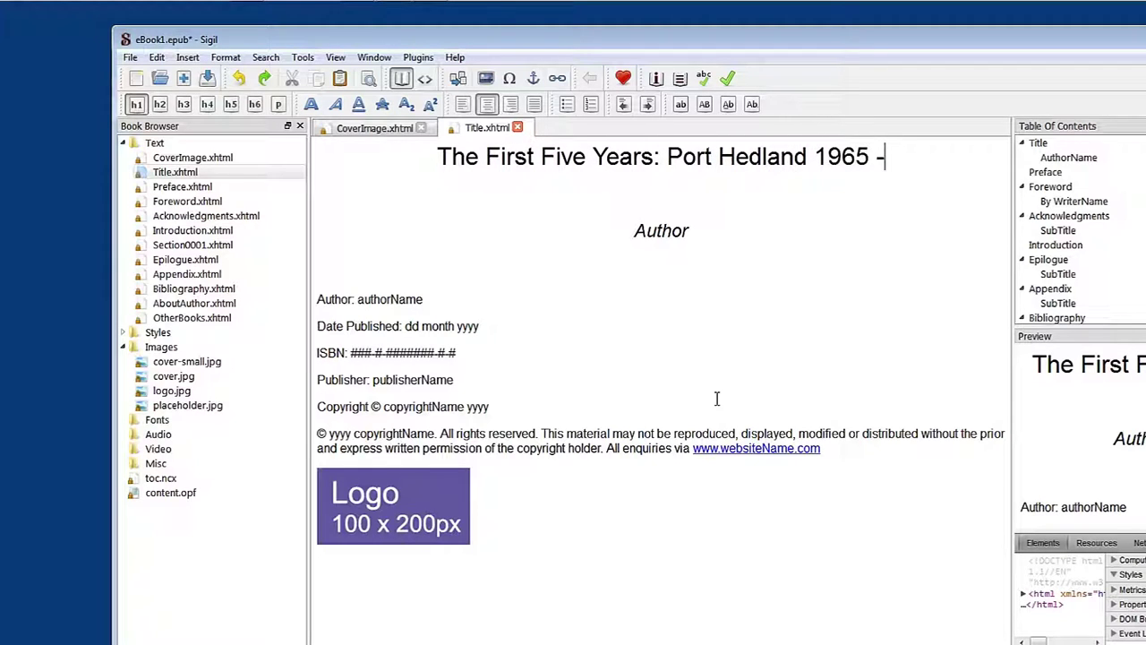
pyautogui.write('970')
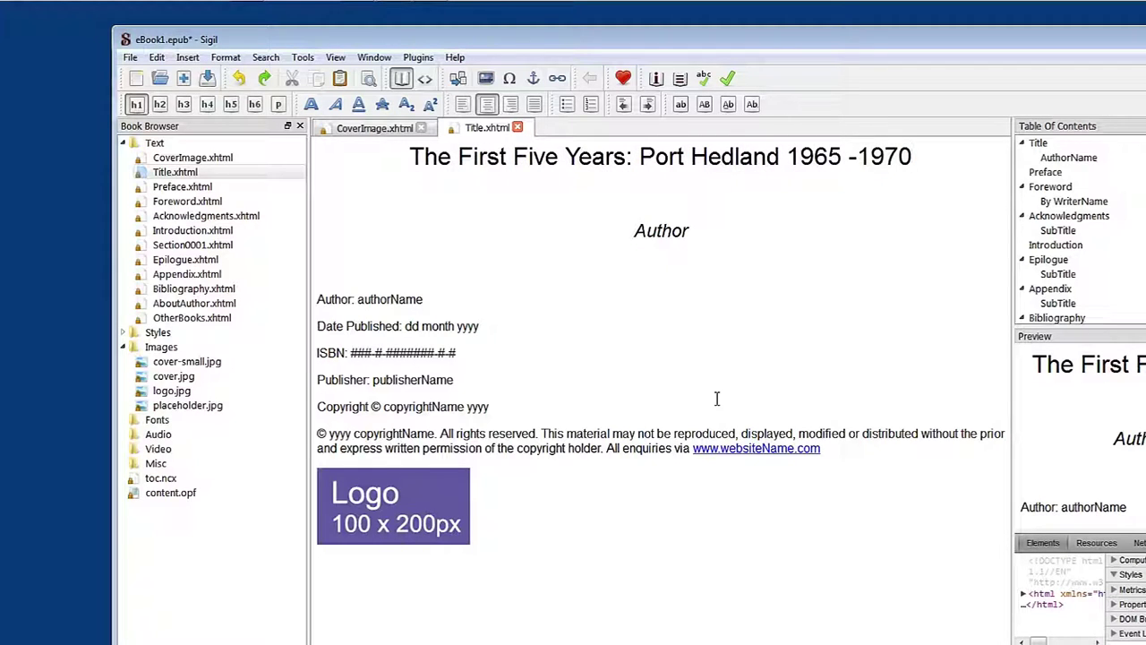
# Step: Replace the author placeholders in the subheading and in the Author line with the author's full name
pyautogui.moveTo(632, 231); pyautogui.dragTo(689, 231)
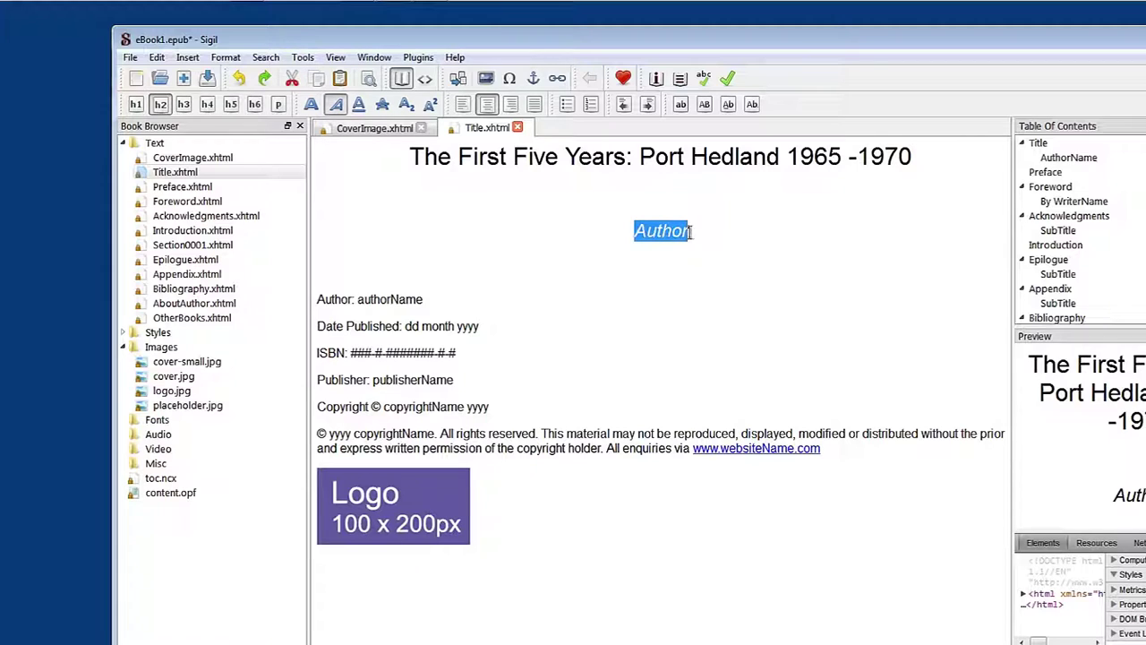
pyautogui.write('Ste')
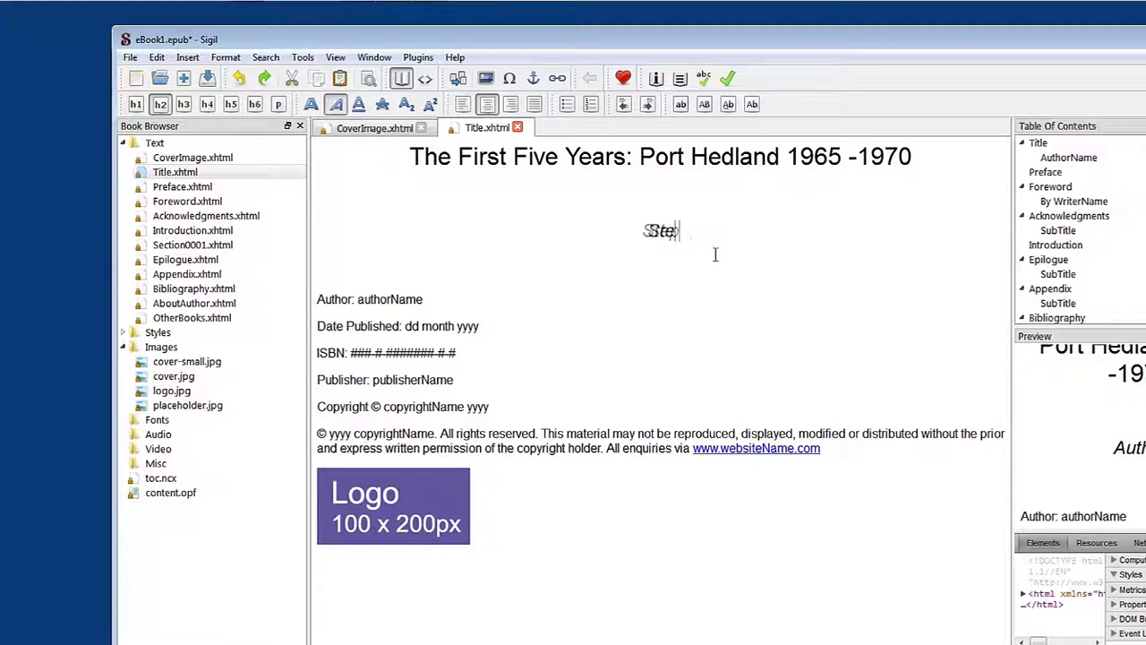
pyautogui.write('phen Outram')
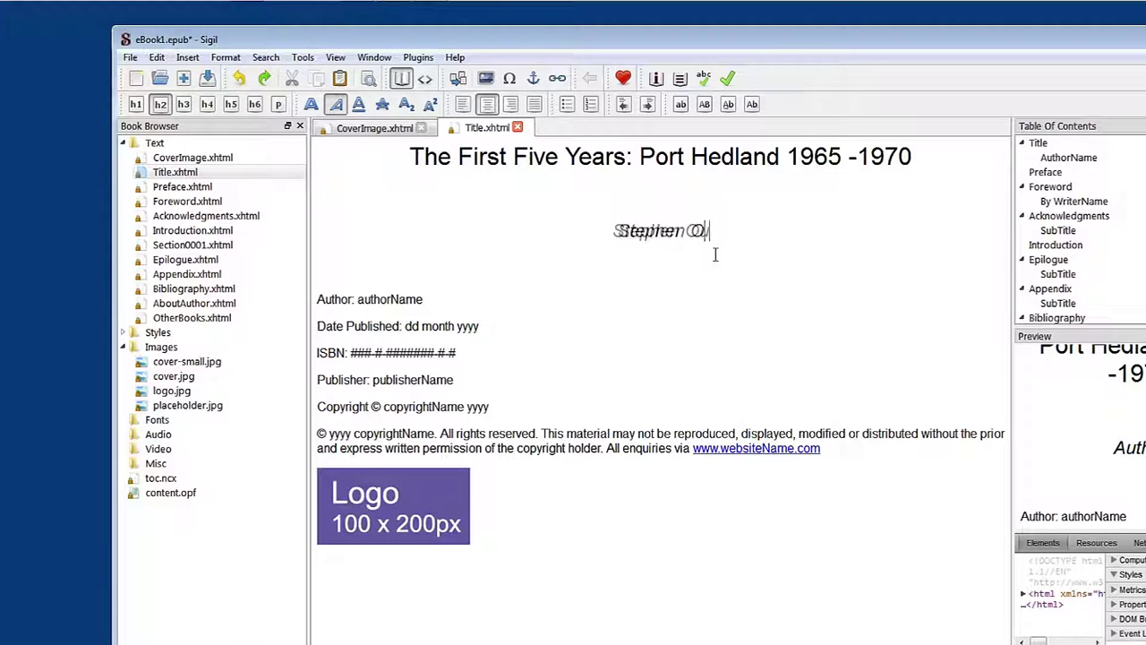
pyautogui.click(357, 300)
pyautogui.moveTo(359, 305); pyautogui.dragTo(424, 302)
pyautogui.write('St')
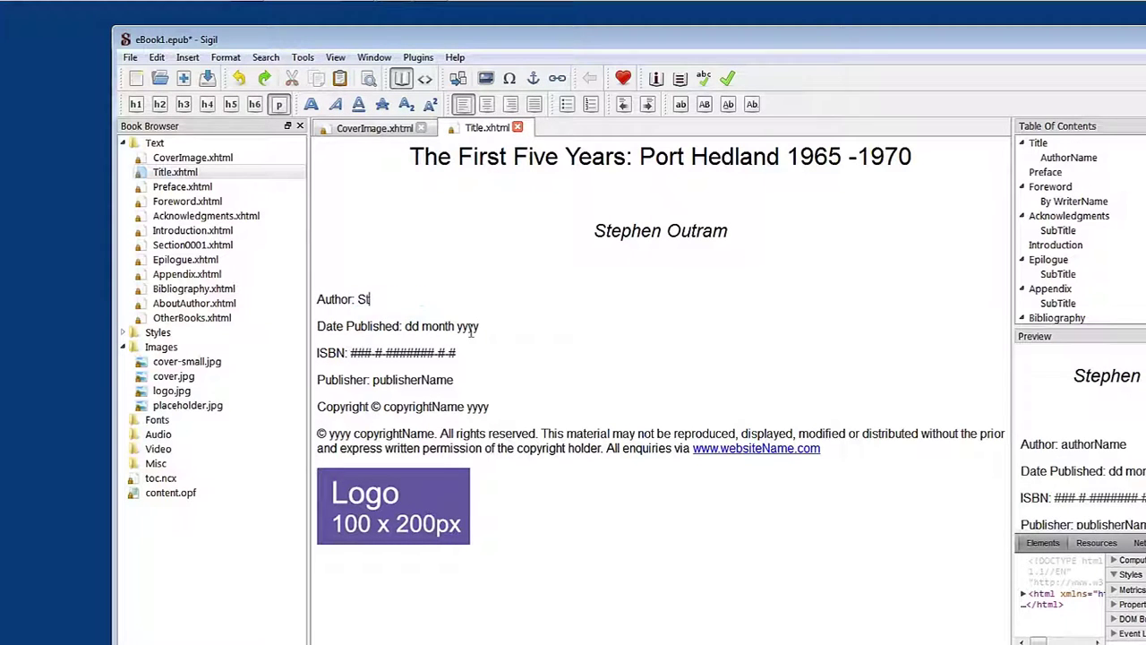
pyautogui.write('ephen Outram')
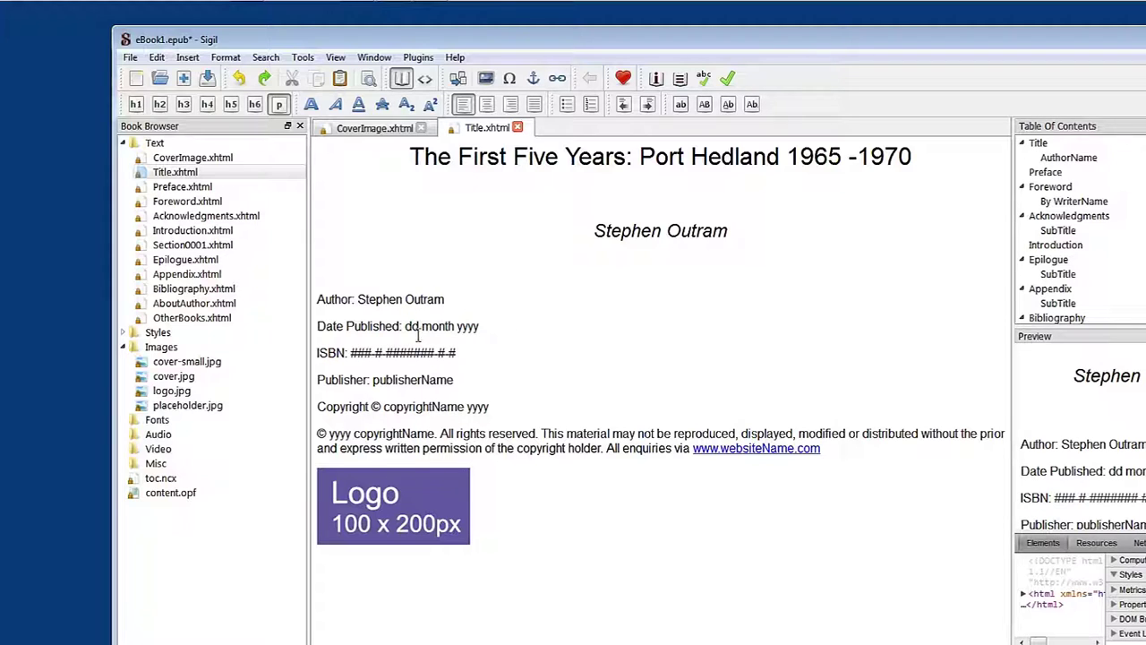
# Step: Set the Date Published line on the title page to 01 July 2015
pyautogui.moveTo(405, 327); pyautogui.dragTo(417, 330)
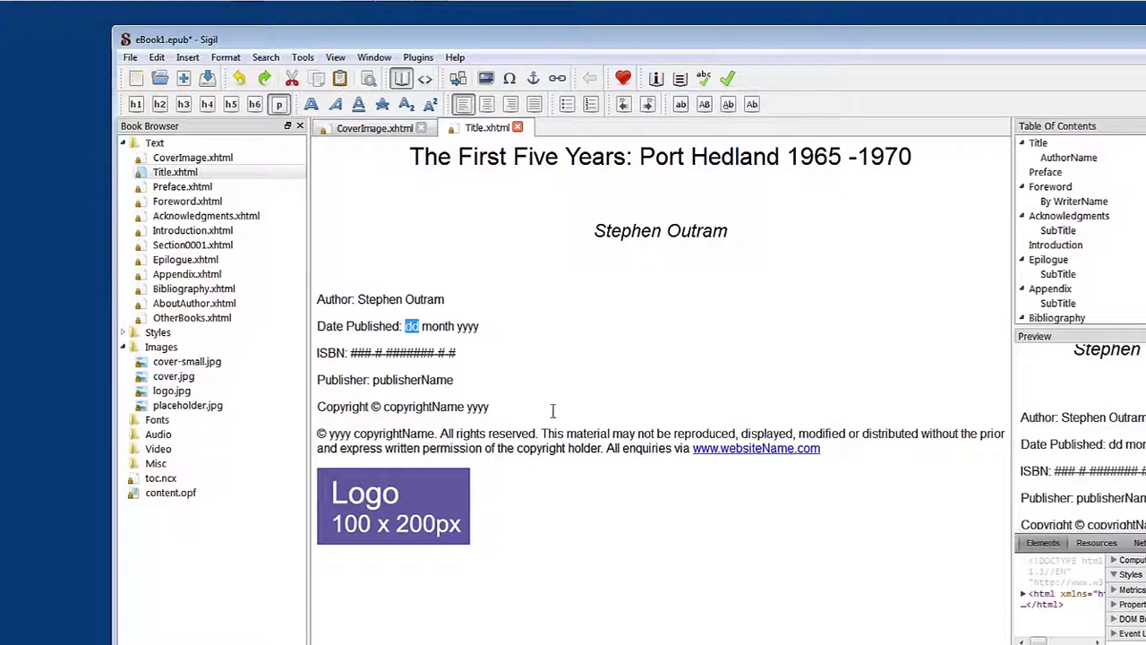
pyautogui.write('01')
pyautogui.moveTo(422, 328); pyautogui.dragTo(454, 328)
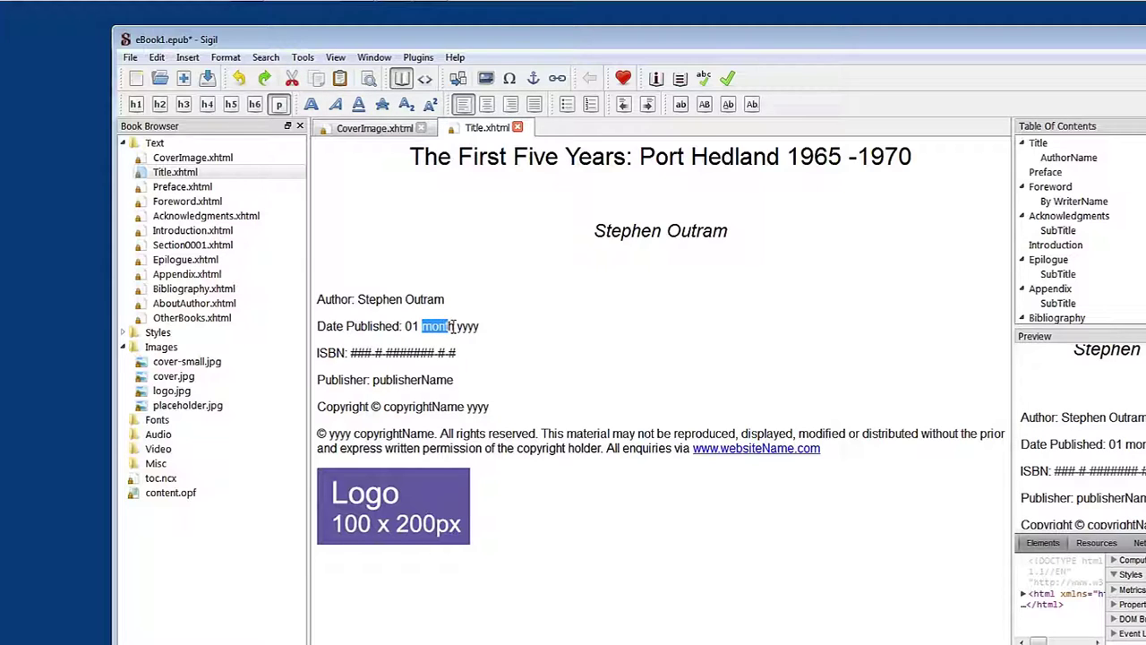
pyautogui.write('June')
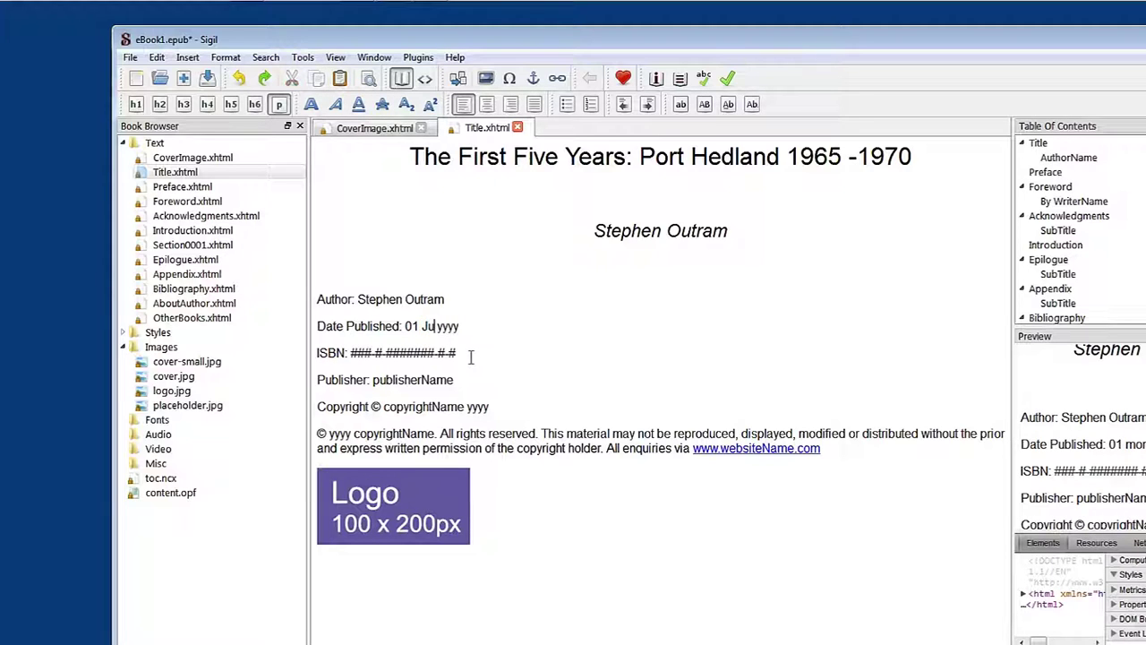
pyautogui.press('Delete')
pyautogui.press('Delete')
pyautogui.press('Delete')
pyautogui.press('Delete')
pyautogui.press('Delete')
pyautogui.write('2015')
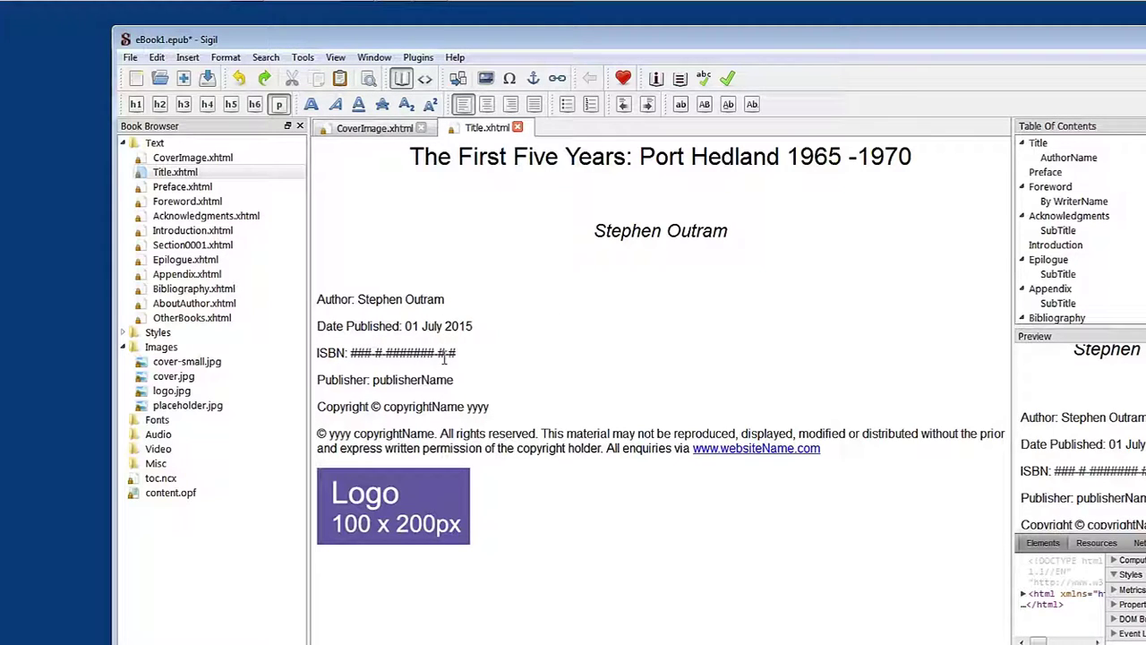
# Step: Leave the ISBN placeholder as it is and replace the publisher name placeholder with "What Else is Poosible"
pyautogui.moveTo(355, 352); pyautogui.dragTo(461, 353)
pyautogui.click(497, 354)
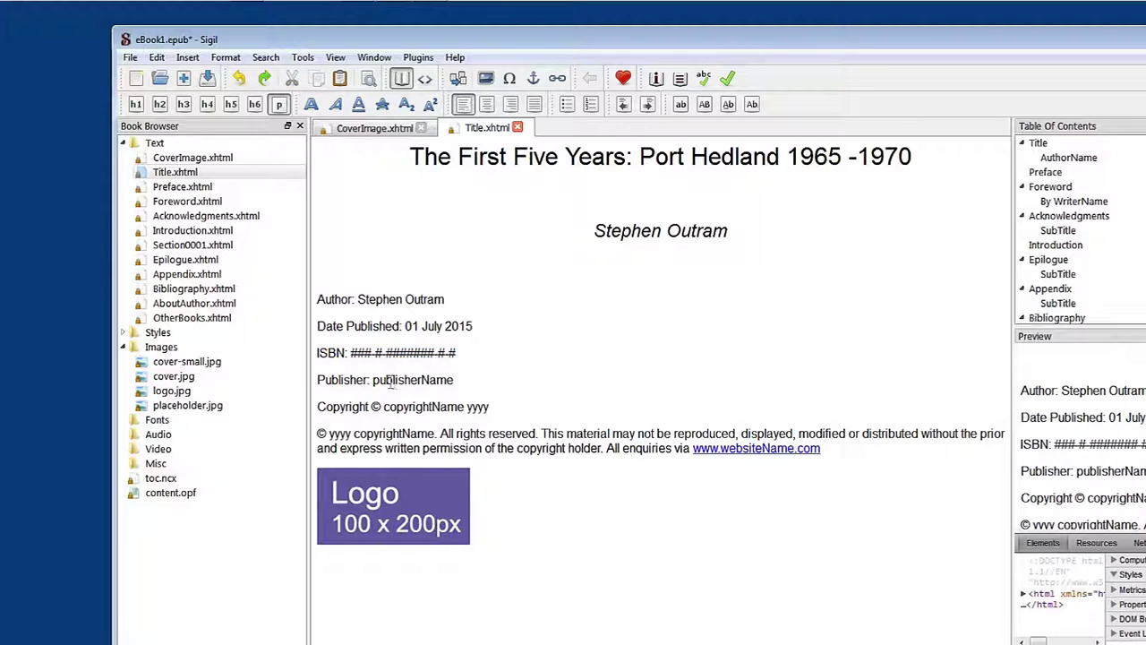
pyautogui.moveTo(373, 380); pyautogui.dragTo(457, 380)
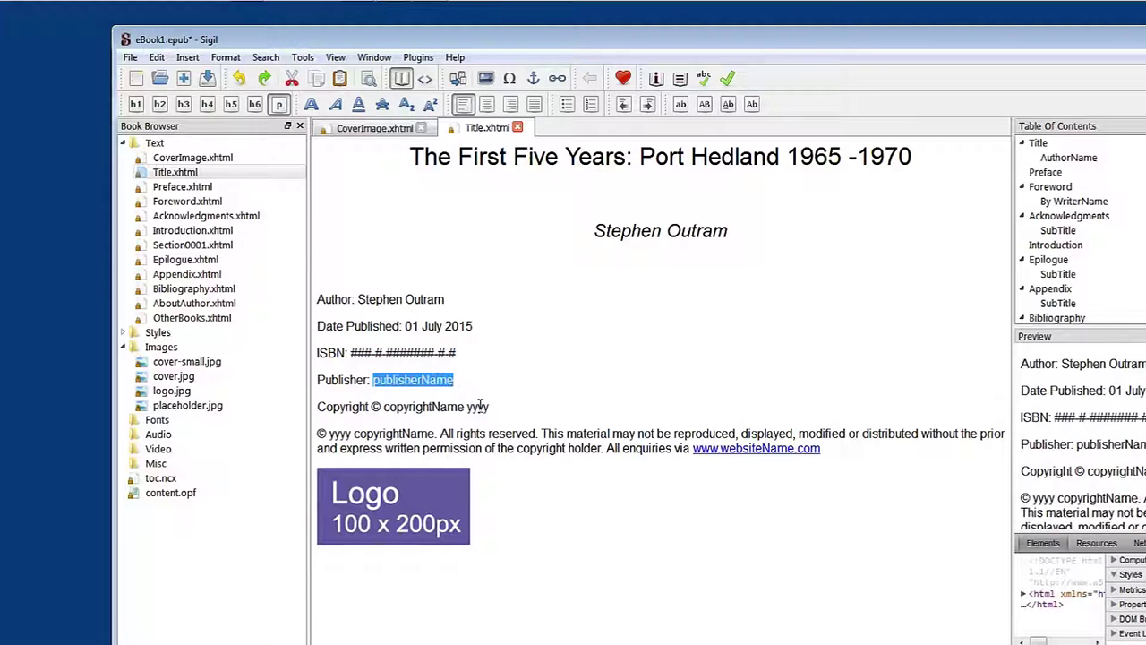
pyautogui.write('What')
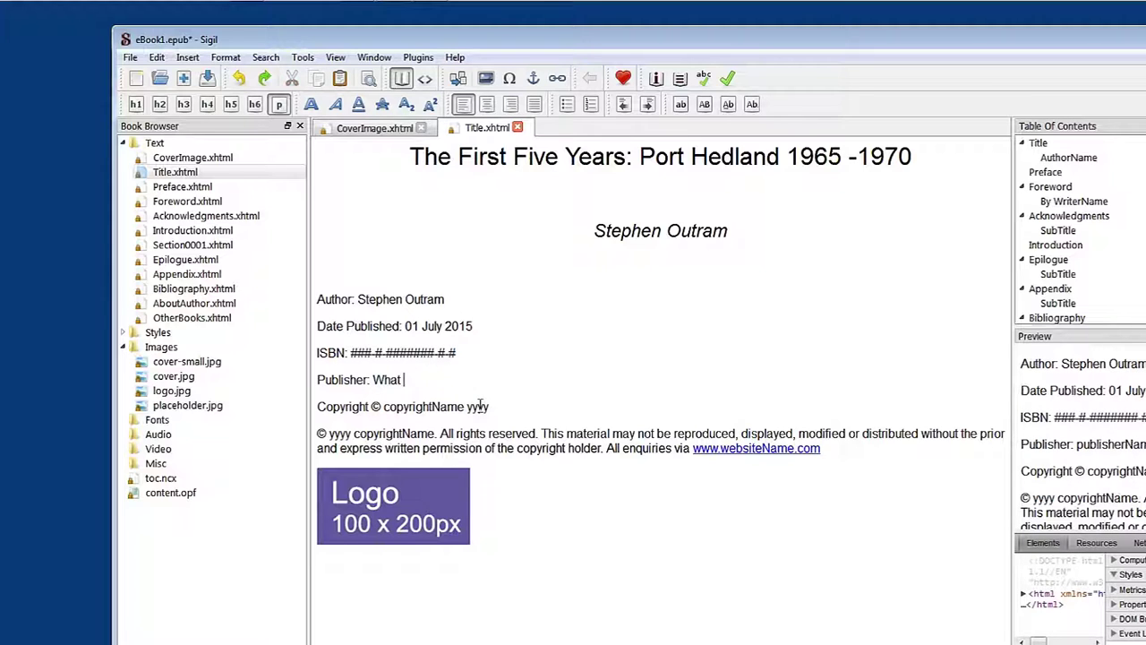
pyautogui.write(' Else is Poosible')
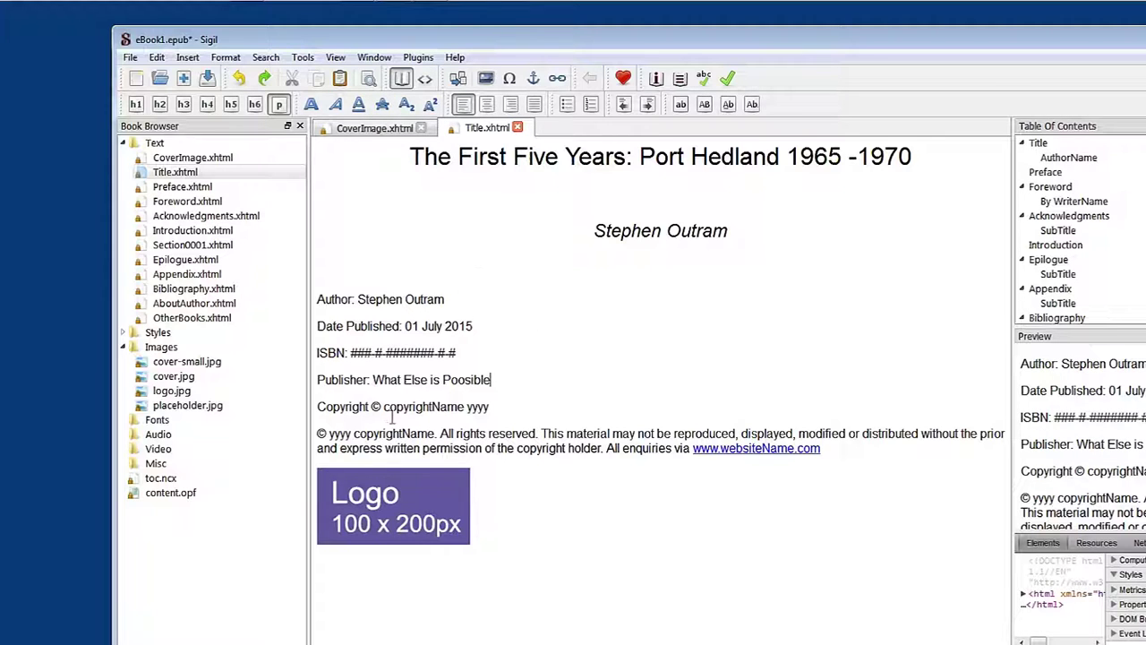
# Step: Fill in the Copyright line with the author's full name and 2015, and set the year in the rights notice to 2015
pyautogui.moveTo(384, 407); pyautogui.dragTo(490, 406)
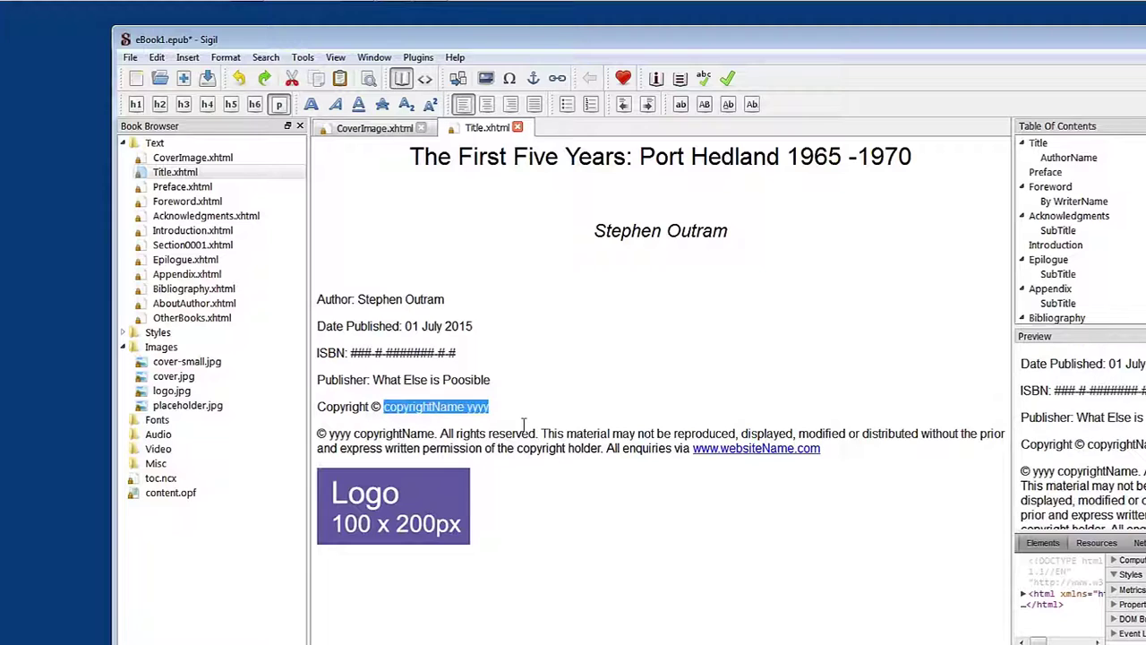
pyautogui.write('Stephen Outram 2015')
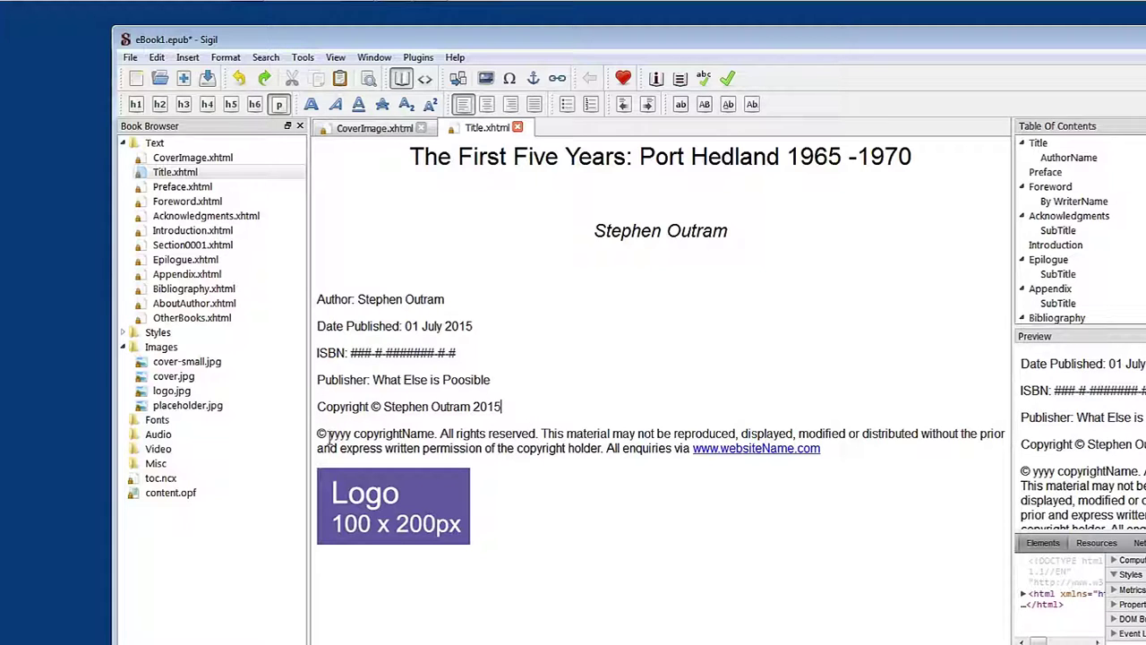
pyautogui.moveTo(328, 434); pyautogui.dragTo(352, 437)
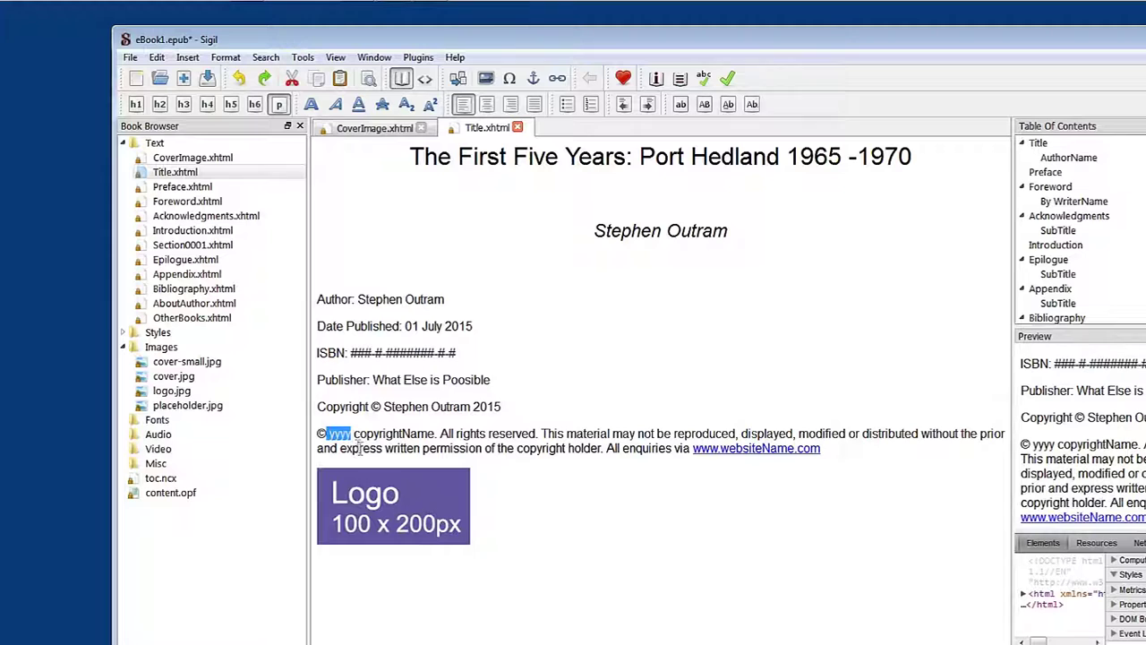
pyautogui.click(367, 435)
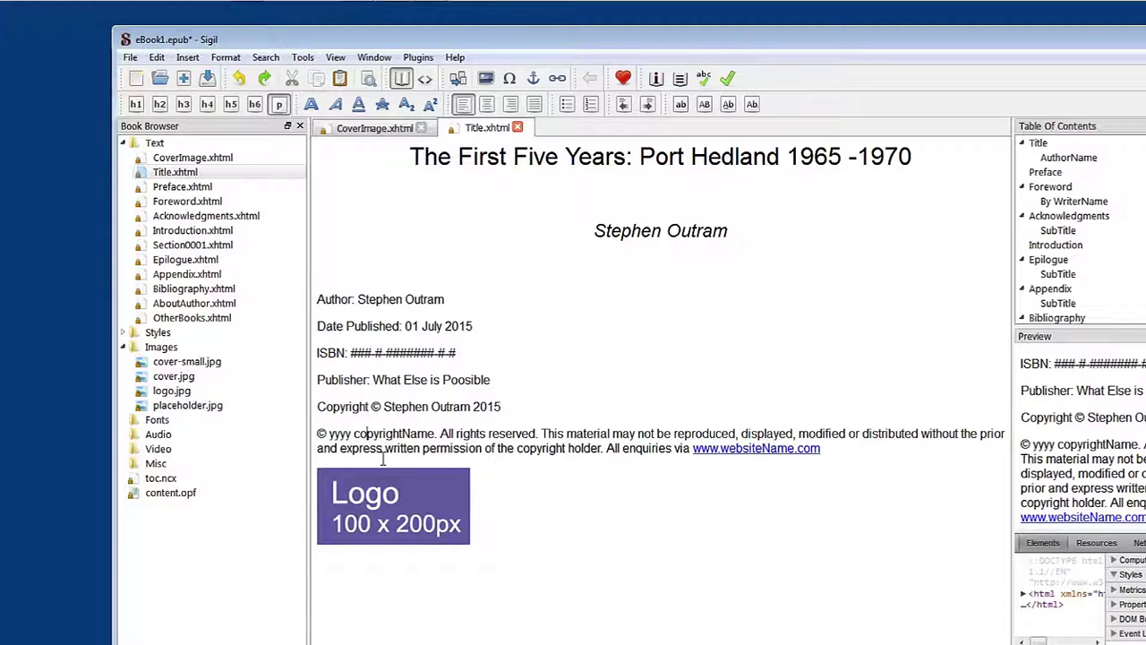
pyautogui.press('BackSpace')
pyautogui.press('BackSpace')
pyautogui.press('BackSpace')
pyautogui.press('BackSpace')
pyautogui.write('2015')
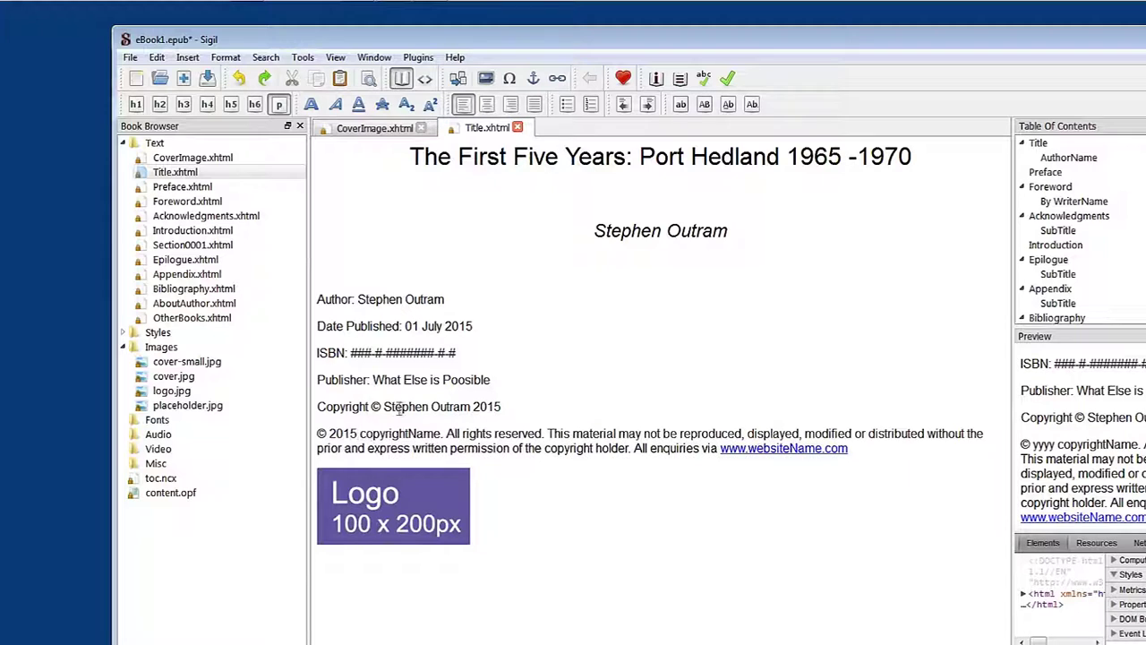
# Step: Copy the author's full name from the Copyright line and paste it as plain text over copyrightName in the rights notice
pyautogui.moveTo(385, 410); pyautogui.dragTo(469, 410)
pyautogui.hotkey('ctrl', 'c')
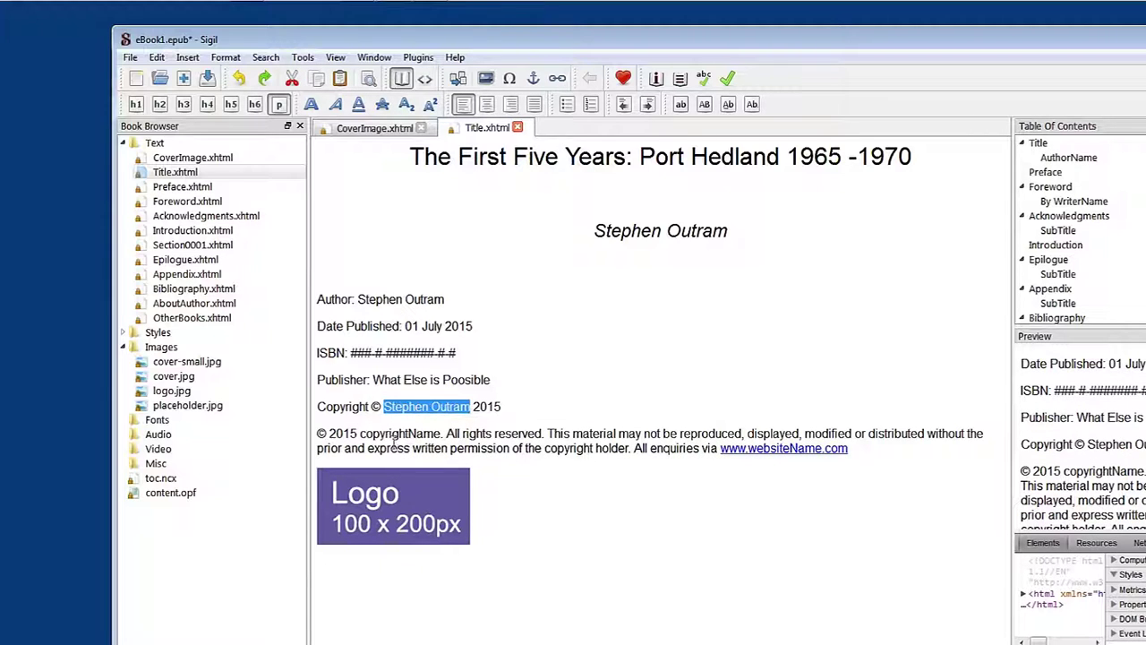
pyautogui.moveTo(359, 434); pyautogui.dragTo(439, 434)
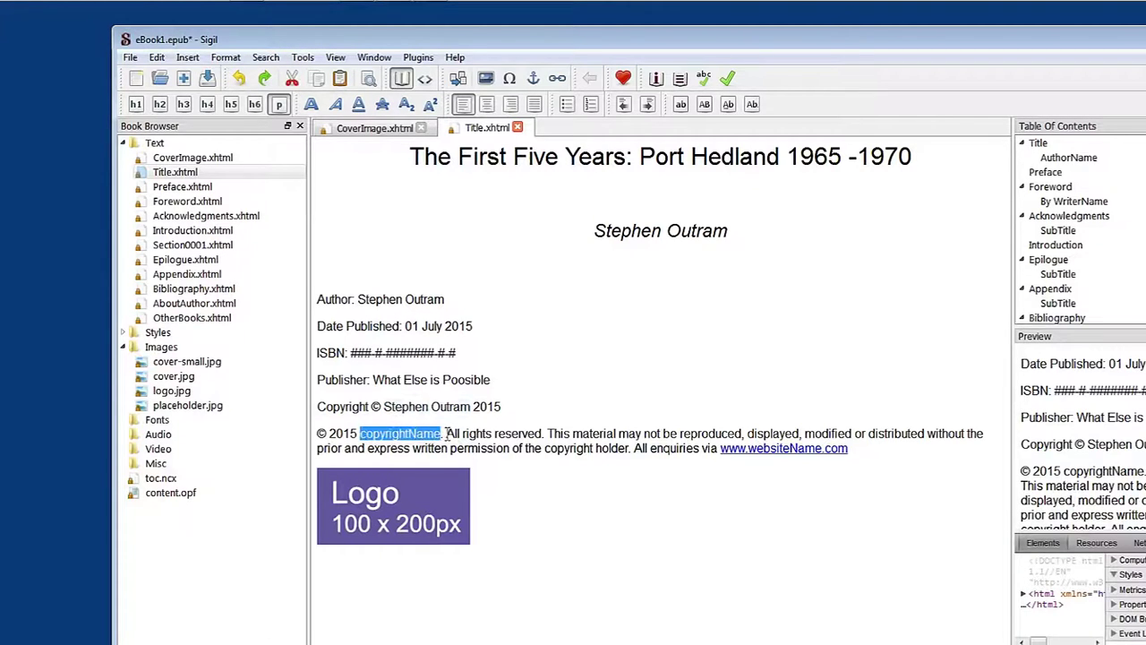
pyautogui.hotkey('ctrl', 'v')
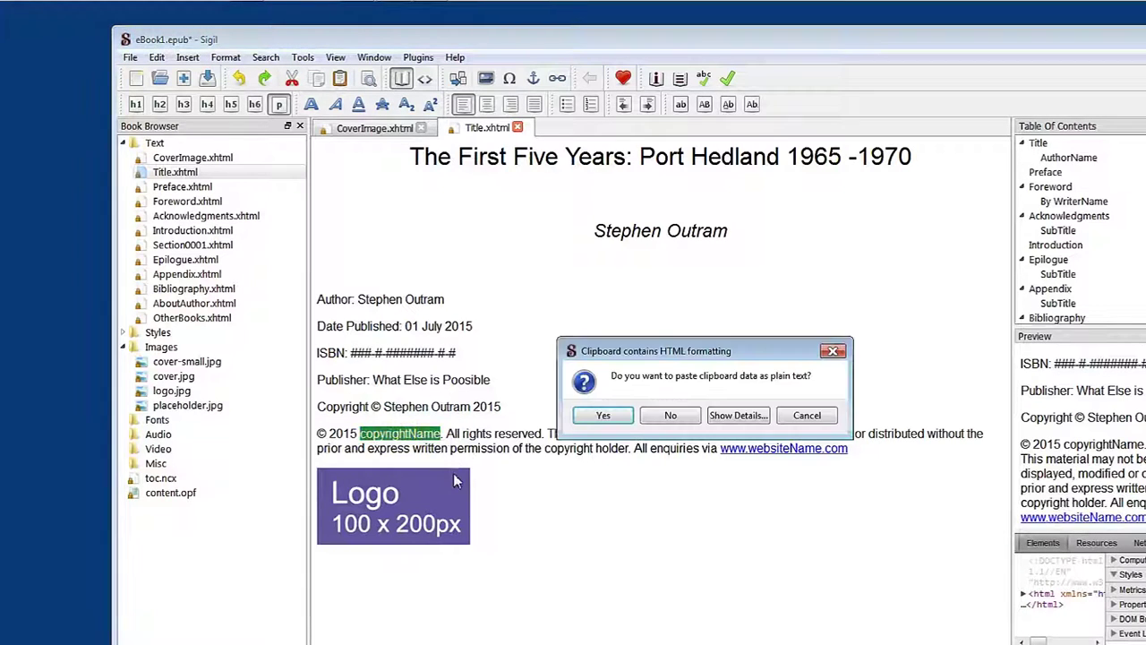
pyautogui.click(603, 417)
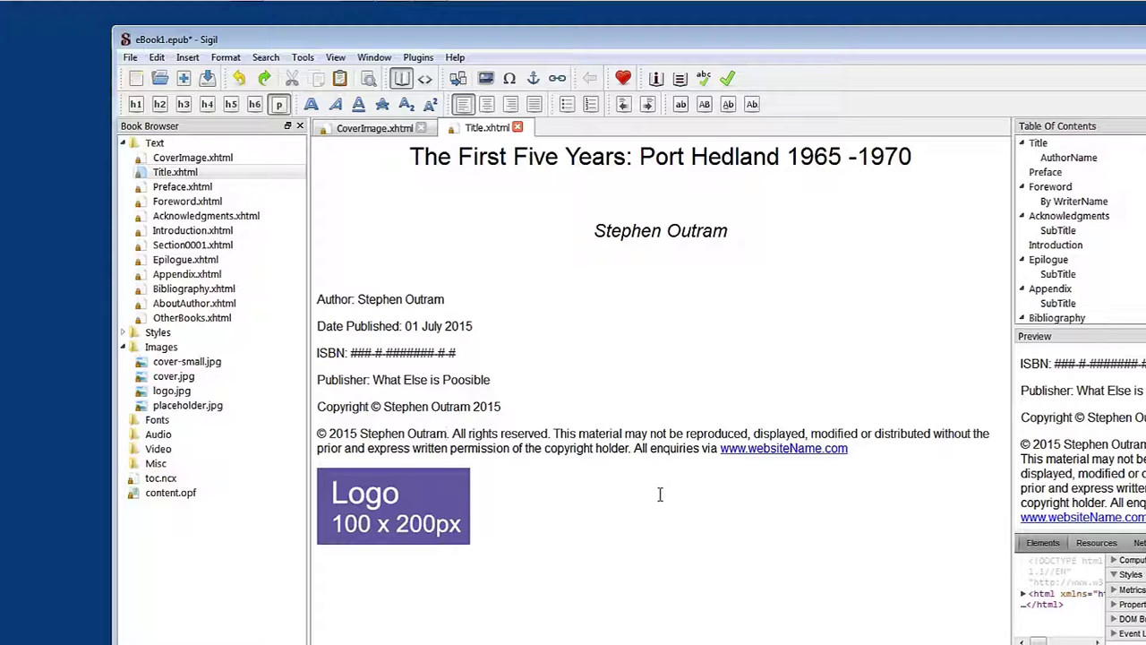
# Step: Switch Title.xhtml to code view and examine the opening and closing body tags around the page content
pyautogui.click(428, 79)
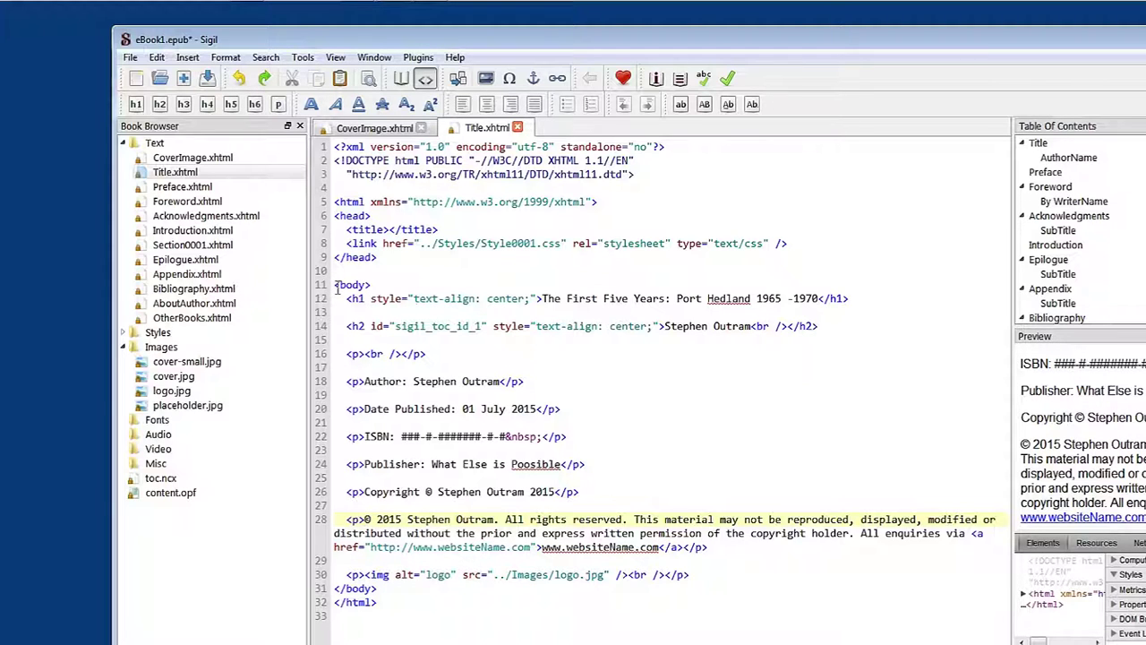
pyautogui.moveTo(337, 287); pyautogui.dragTo(371, 287)
pyautogui.click(391, 285)
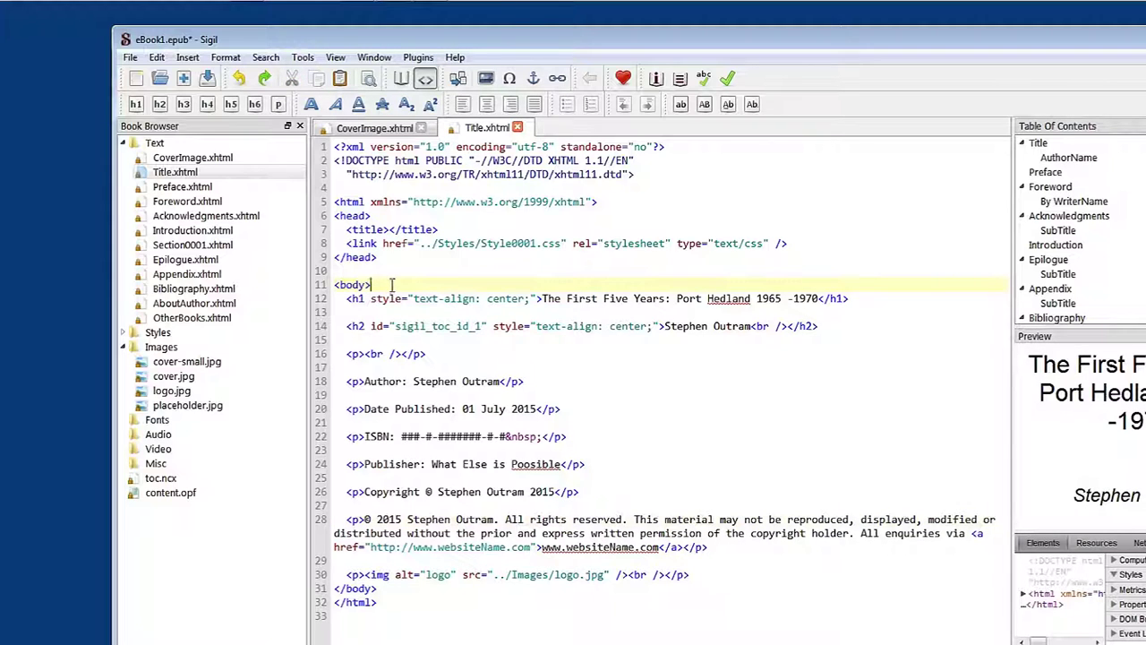
pyautogui.moveTo(335, 589); pyautogui.dragTo(377, 588)
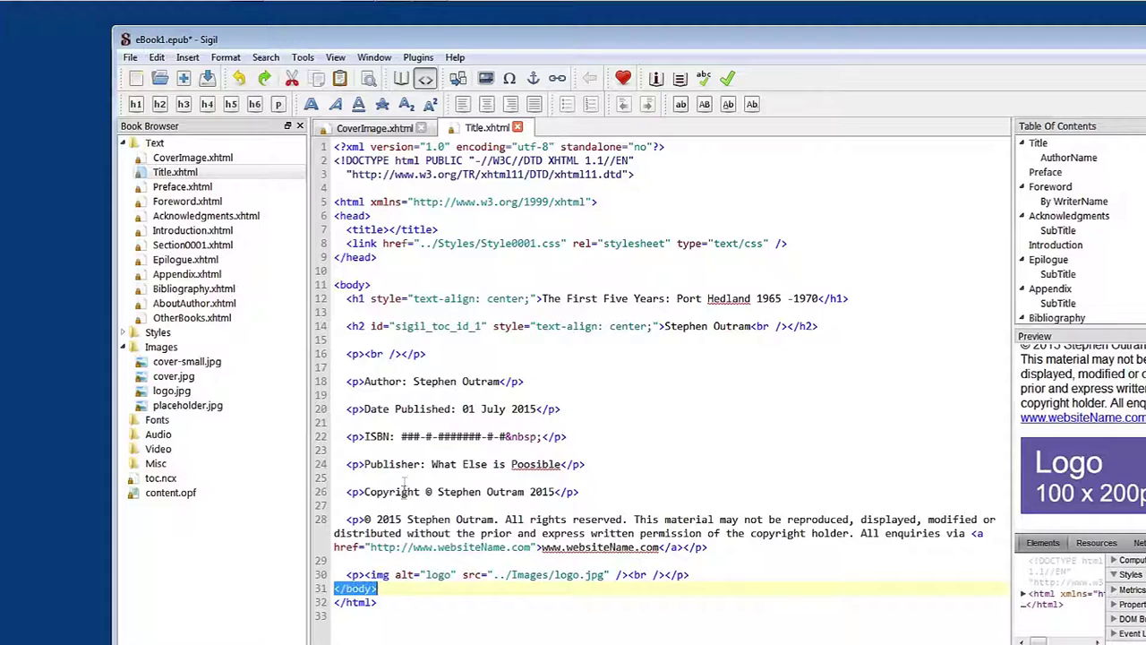
pyautogui.click(577, 383)
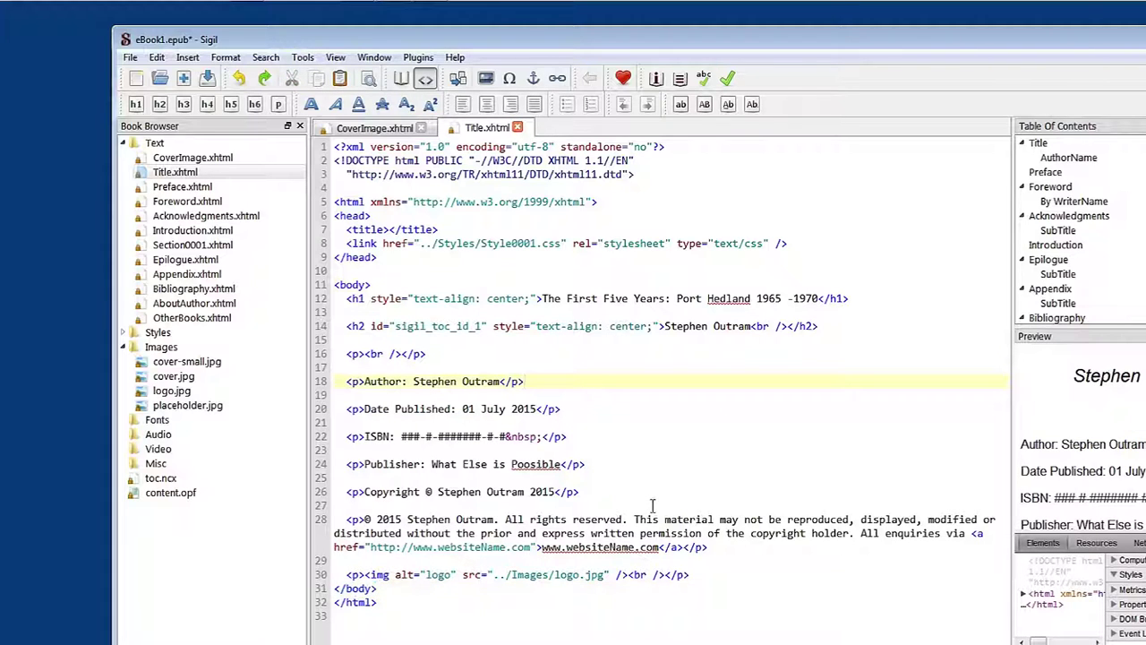
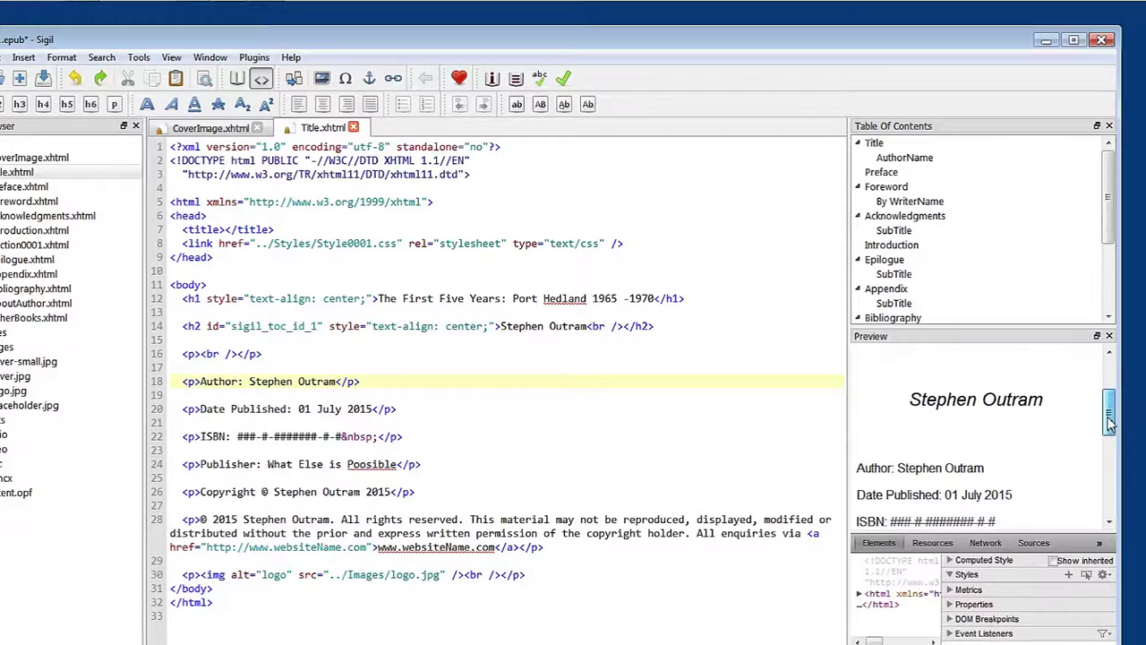
# Step: Examine the opening and closing h1 tags around the title and the h2 tags around the author's name
pyautogui.moveTo(1110, 426); pyautogui.dragTo(1109, 435)
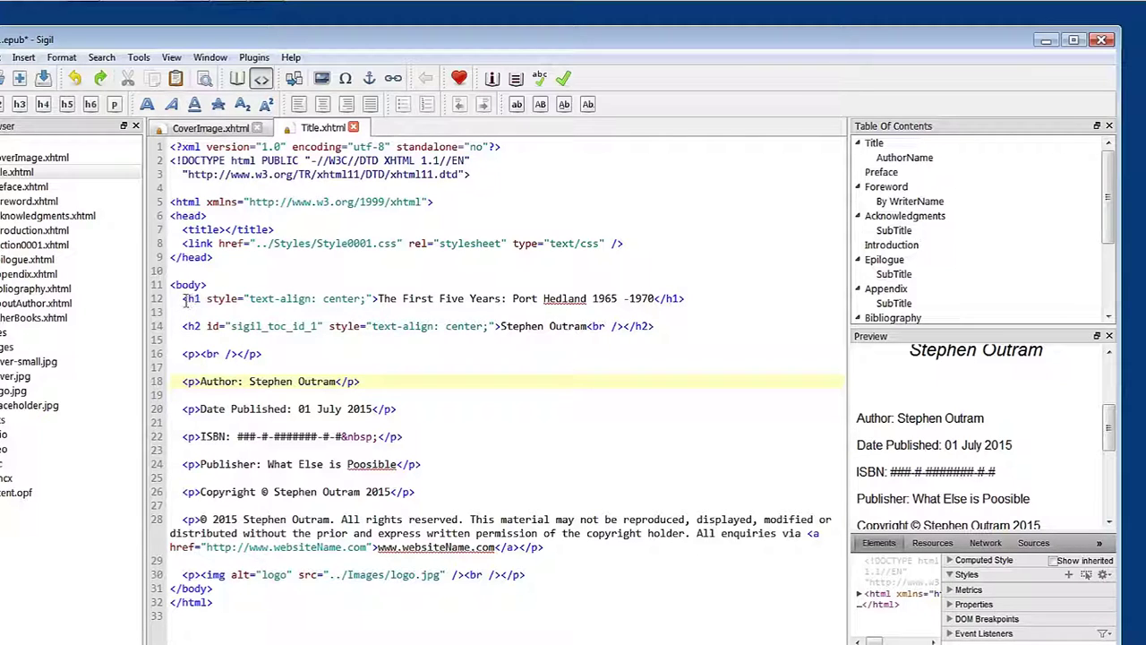
pyautogui.moveTo(184, 299); pyautogui.dragTo(379, 301)
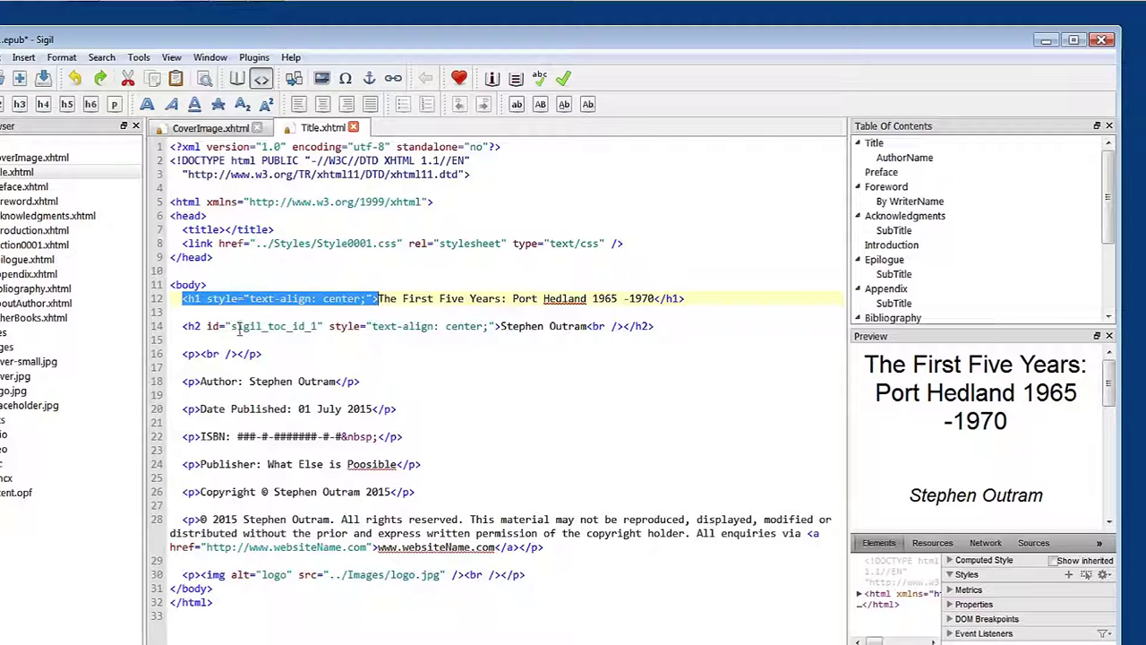
pyautogui.click(423, 300)
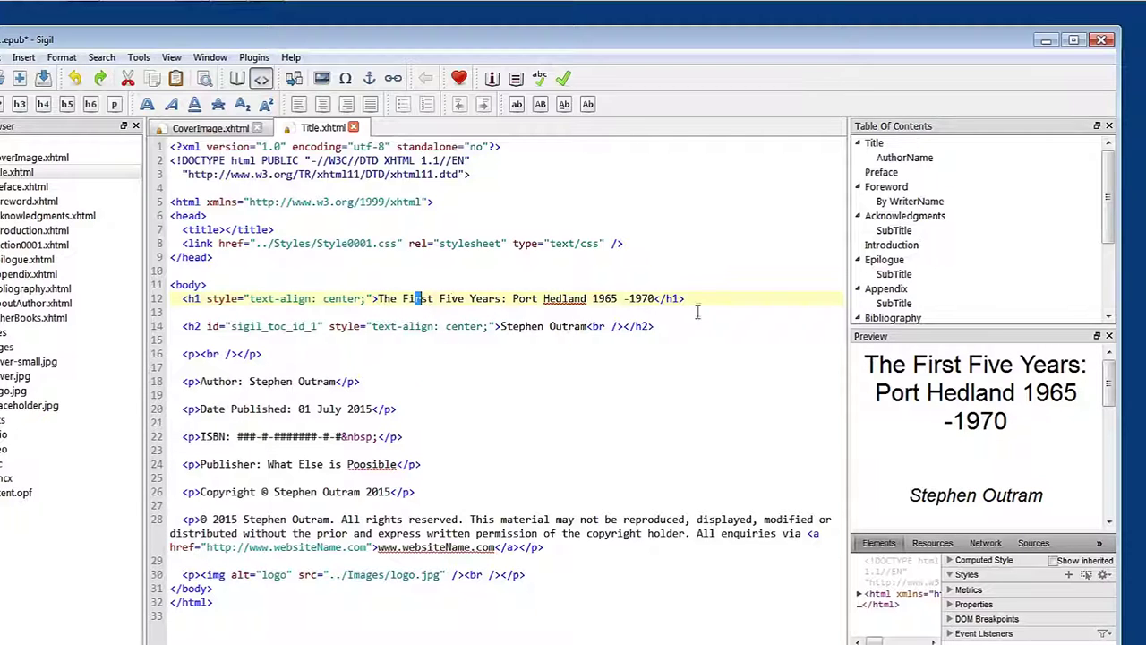
pyautogui.moveTo(690, 300); pyautogui.dragTo(657, 305)
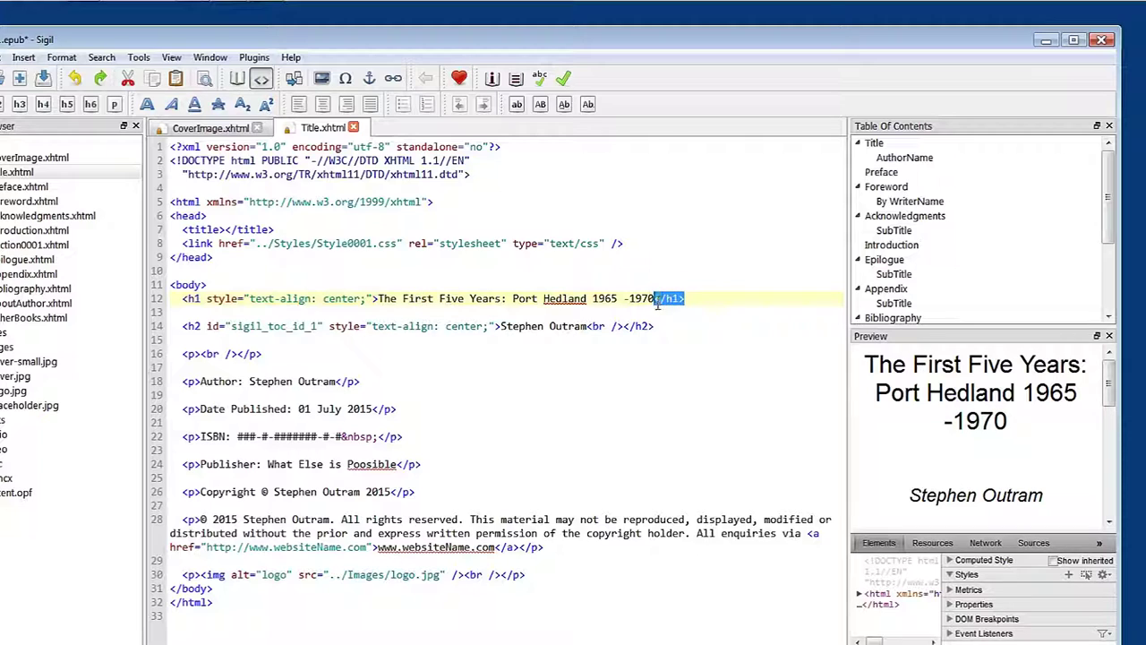
pyautogui.click(657, 303)
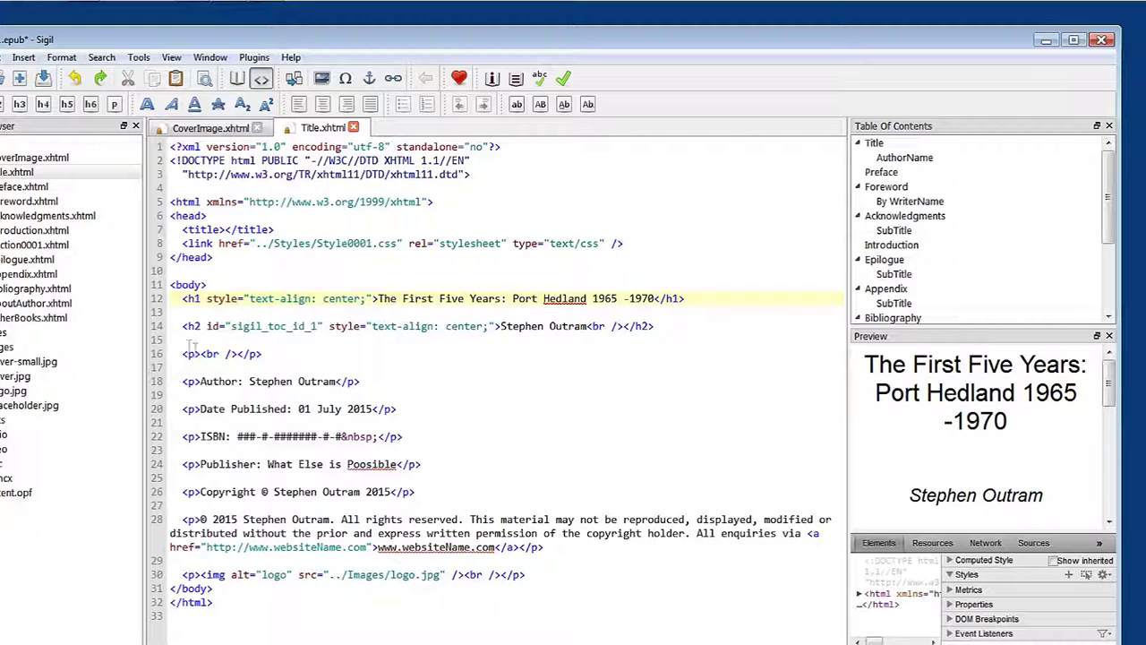
pyautogui.moveTo(183, 326); pyautogui.dragTo(502, 333)
pyautogui.click(501, 330)
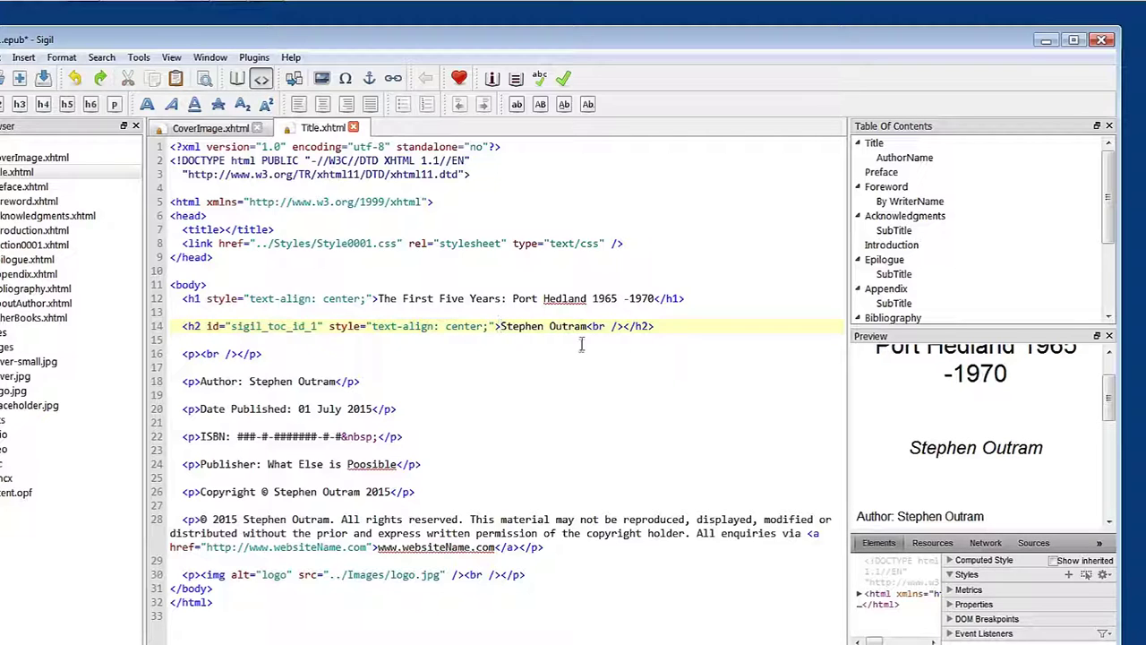
pyautogui.moveTo(669, 324); pyautogui.dragTo(625, 327)
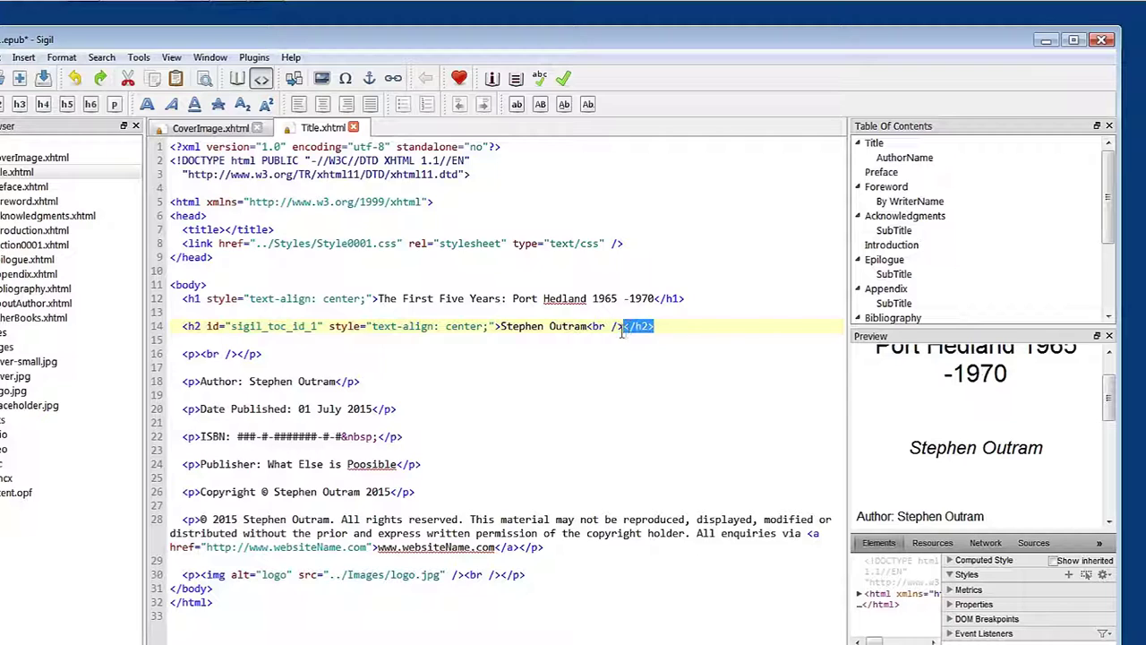
pyautogui.click(607, 328)
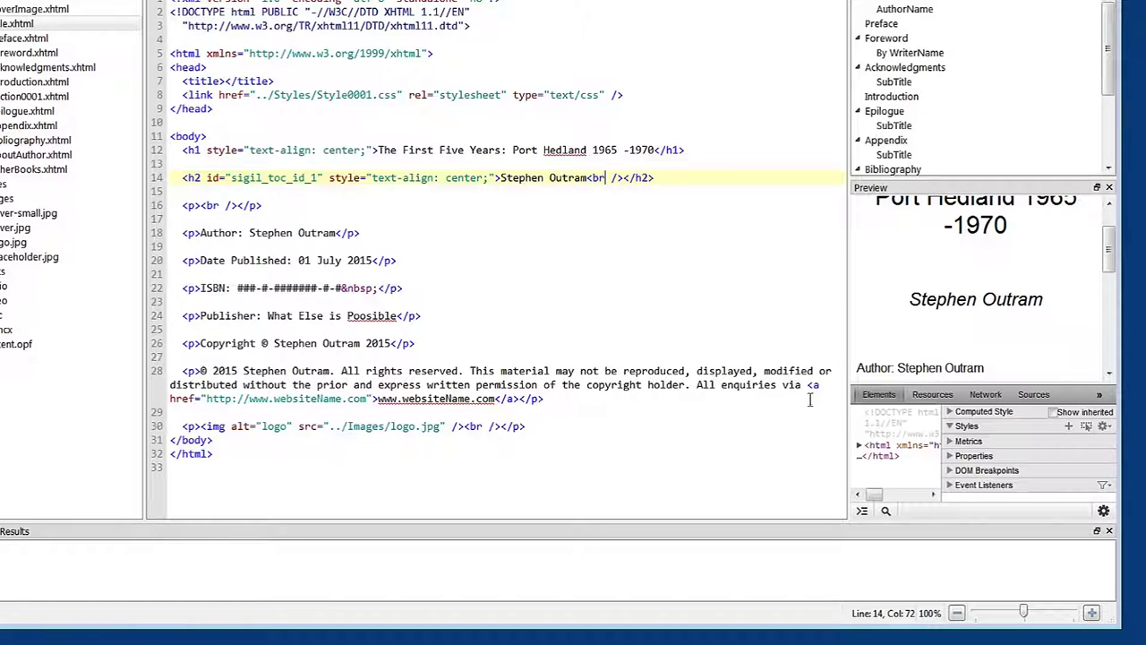
# Step: Examine the anchor tag, link text and closing tag of the website link in the rights notice
pyautogui.click(804, 385)
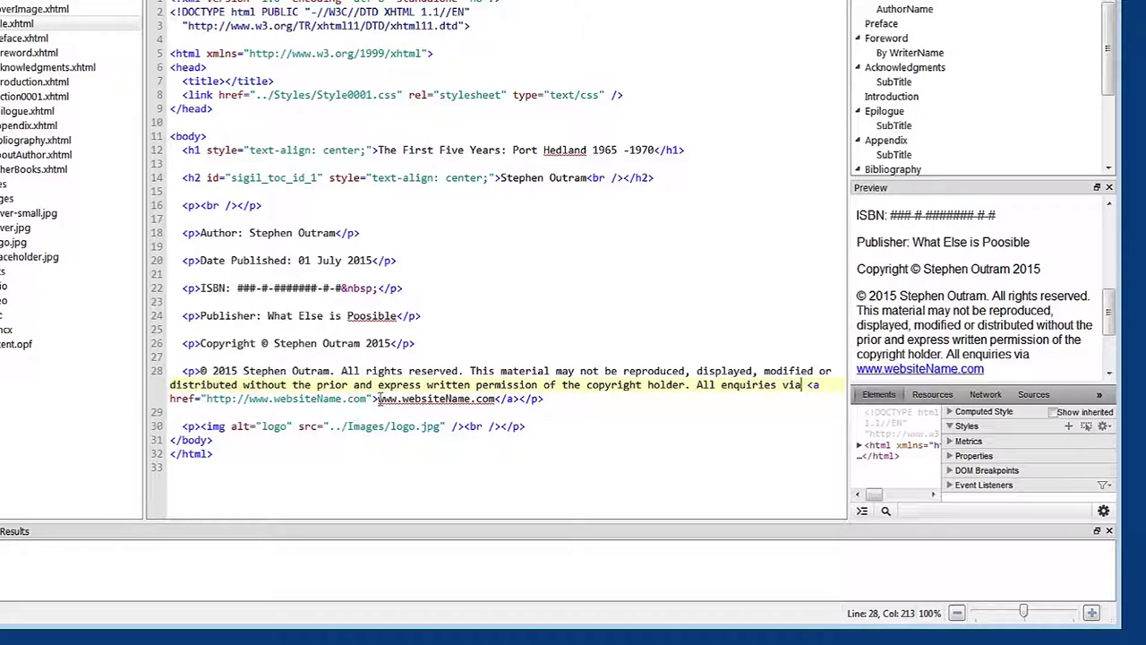
pyautogui.moveTo(380, 402); pyautogui.dragTo(497, 402)
pyautogui.click(502, 402)
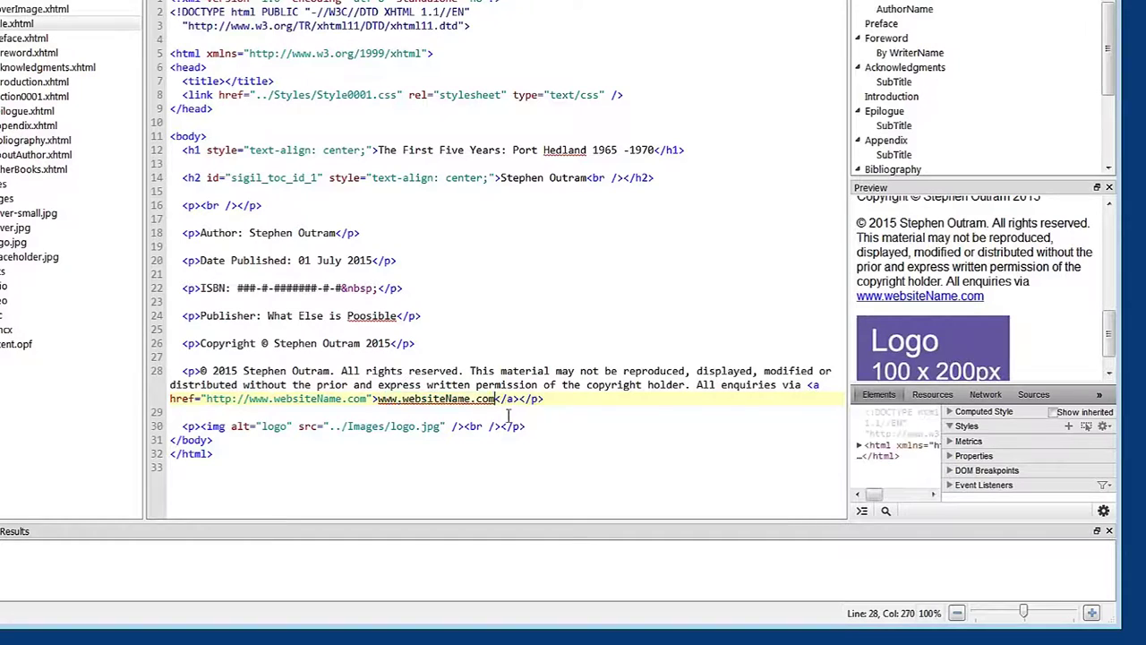
pyautogui.moveTo(500, 399); pyautogui.dragTo(513, 400)
pyautogui.click(556, 398)
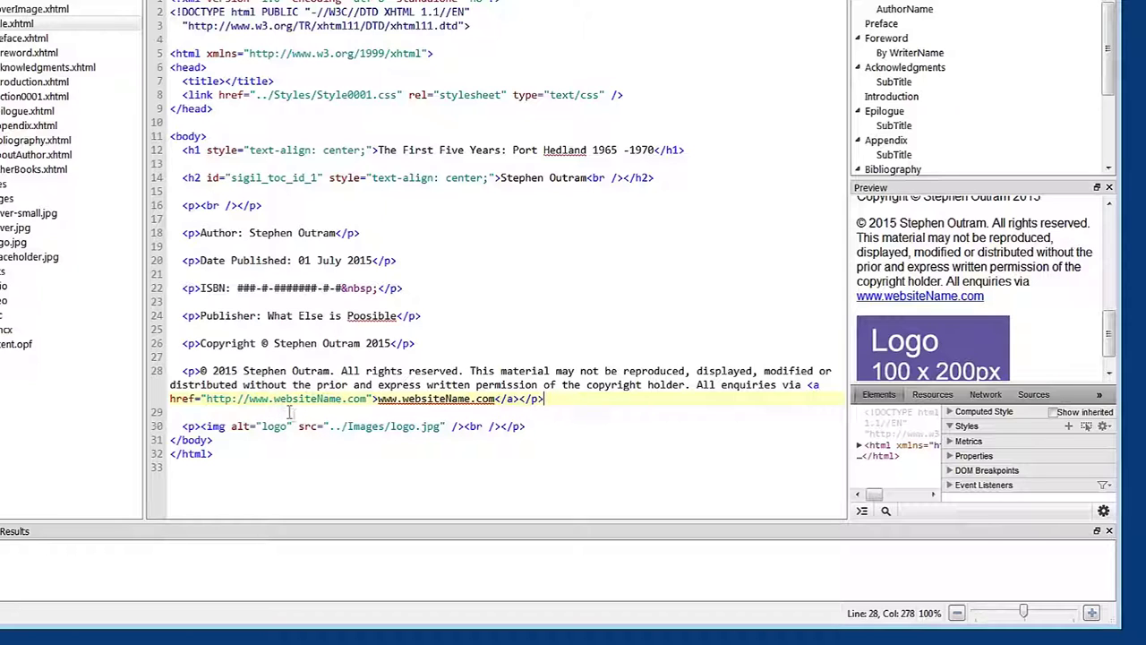
# Step: Replace websiteName in the link's href address with the author's website domain name, keeping the www prefix and .com ending
pyautogui.moveTo(274, 401); pyautogui.dragTo(343, 401)
pyautogui.write('steph')
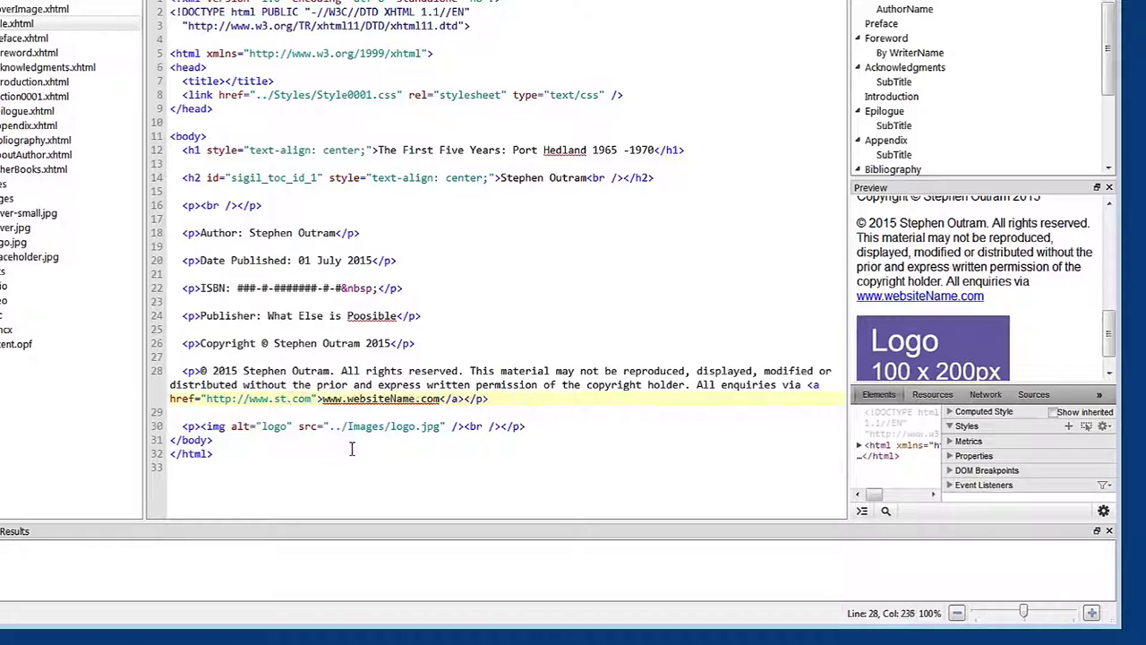
pyautogui.write('en')
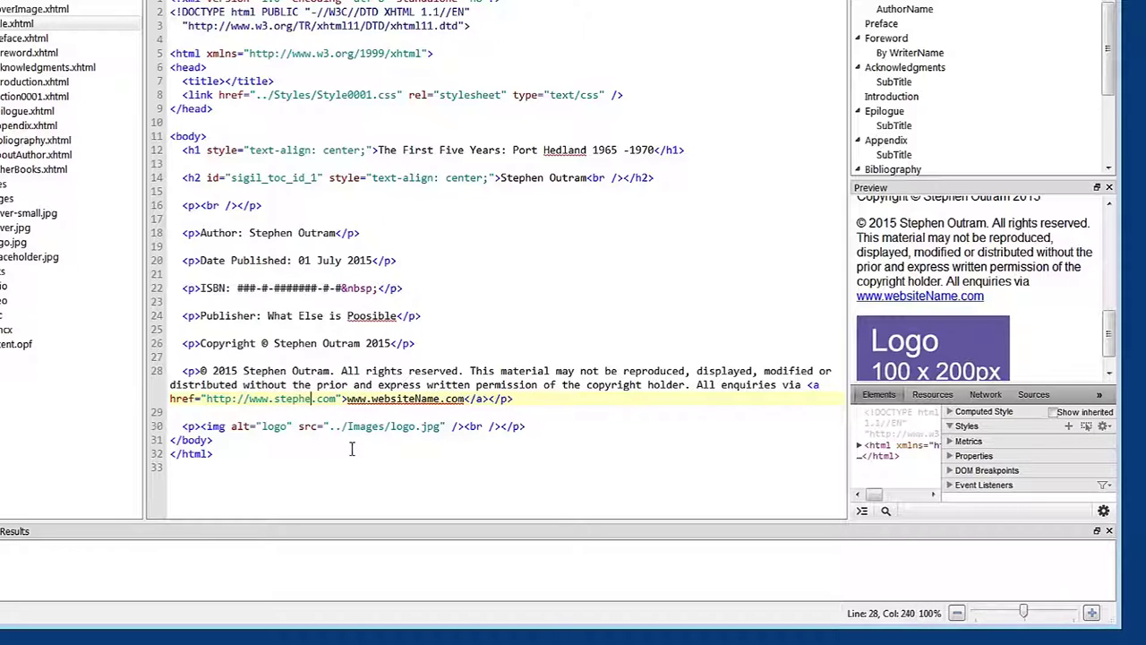
pyautogui.write('outram')
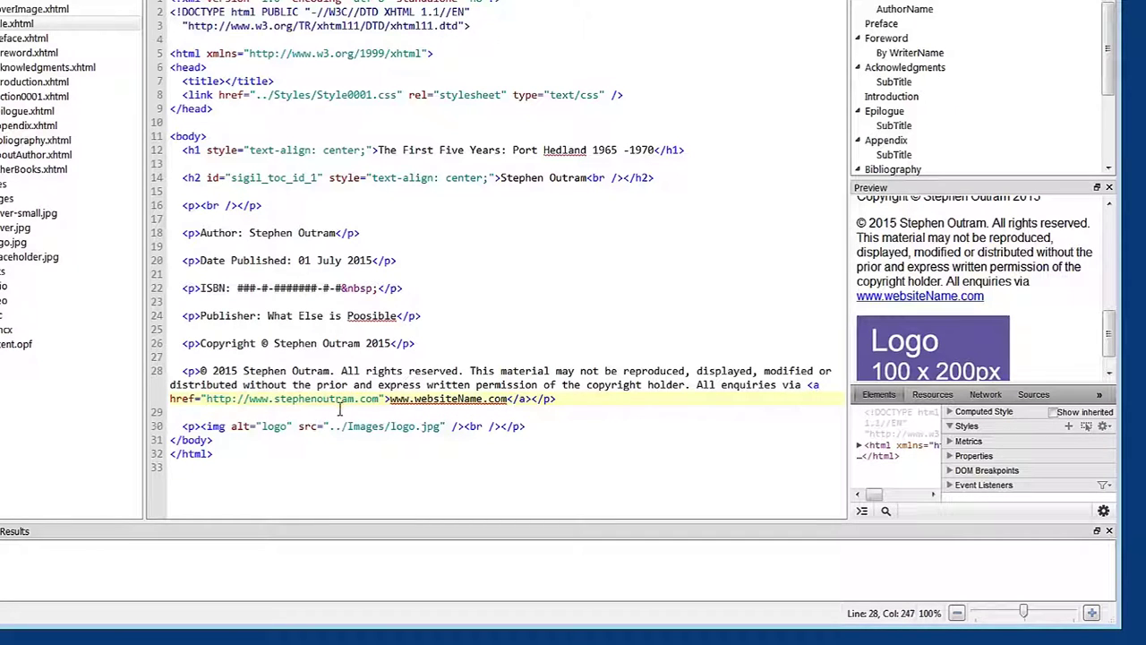
# Step: Replace websiteName in the visible link text with the same author website domain name
pyautogui.moveTo(414, 401); pyautogui.dragTo(485, 402)
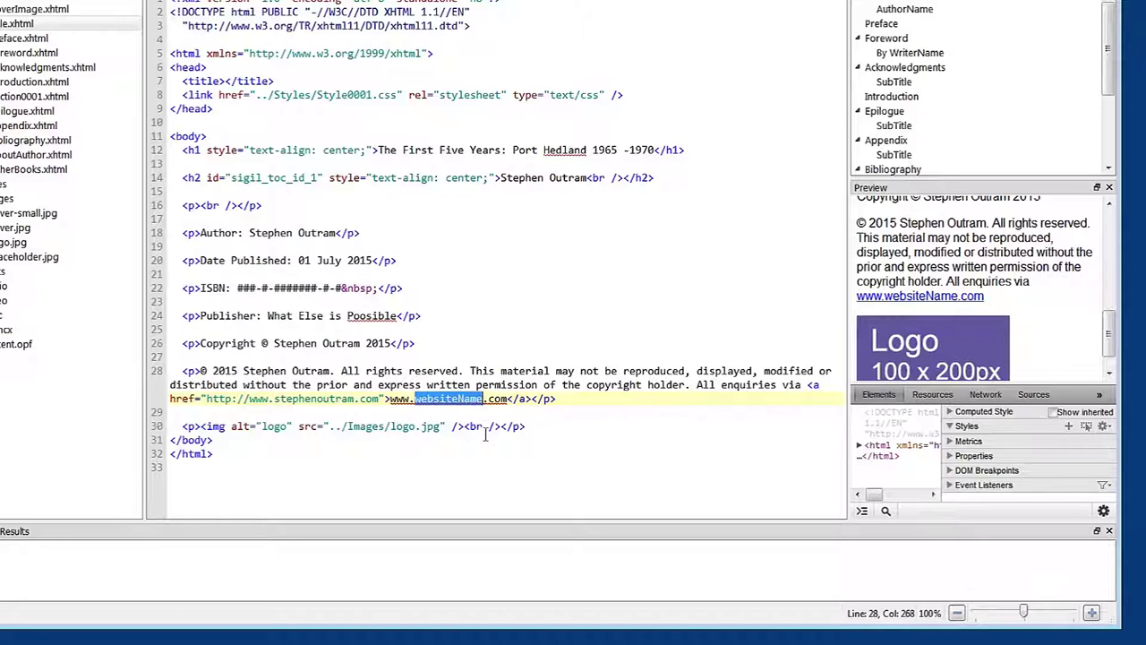
pyautogui.write('step')
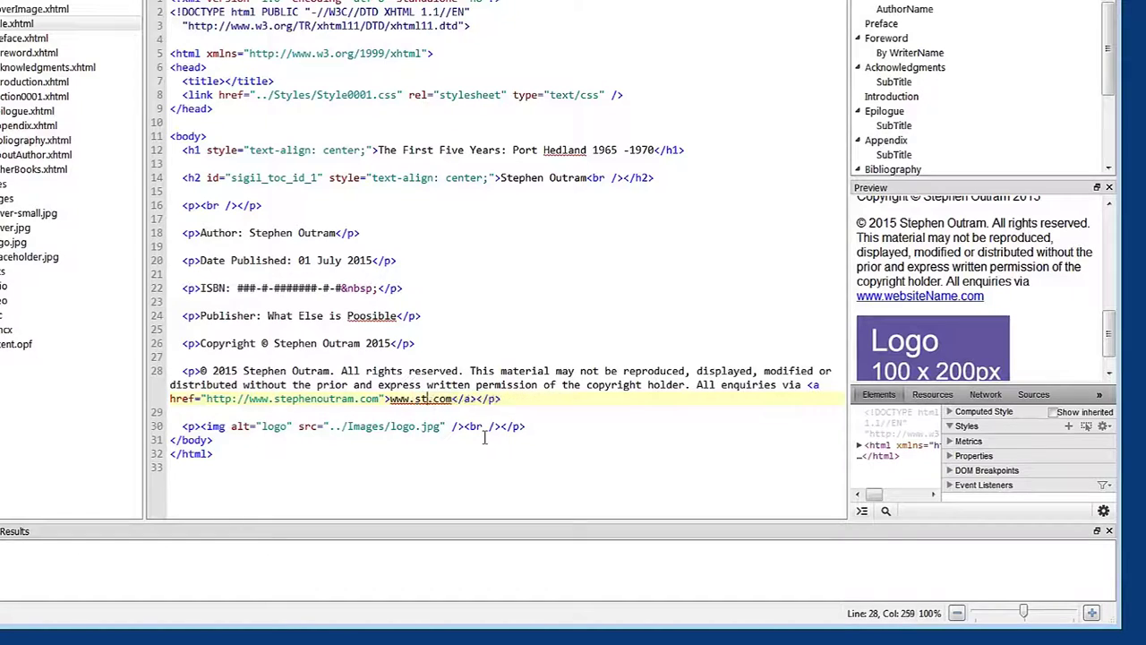
pyautogui.write('hen')
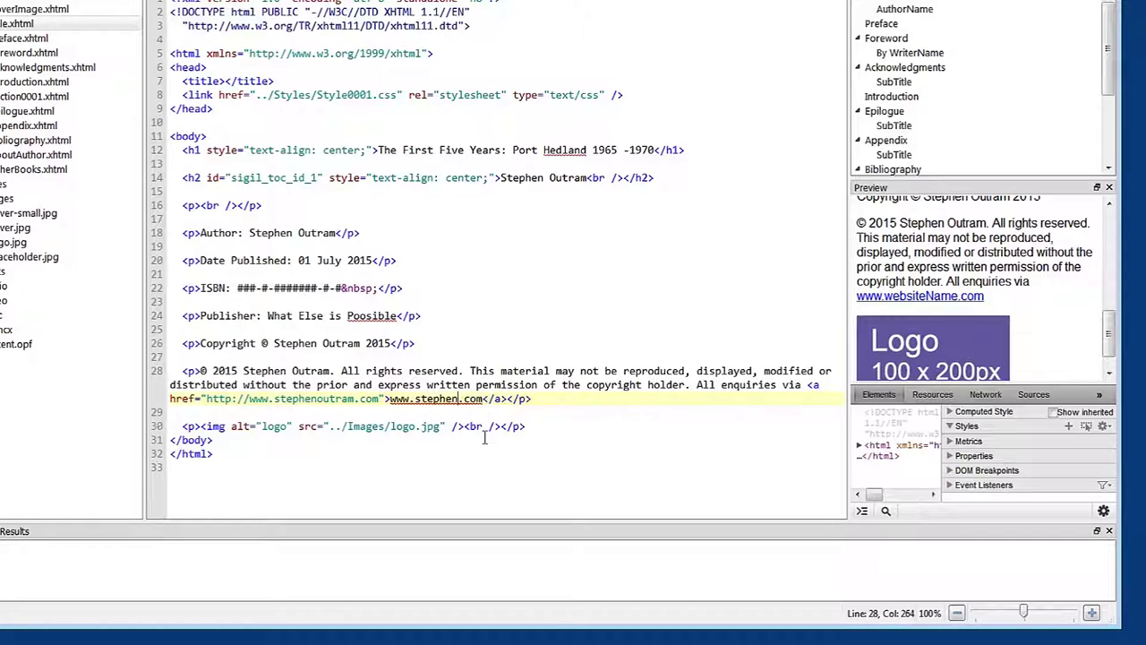
pyautogui.write('outram')
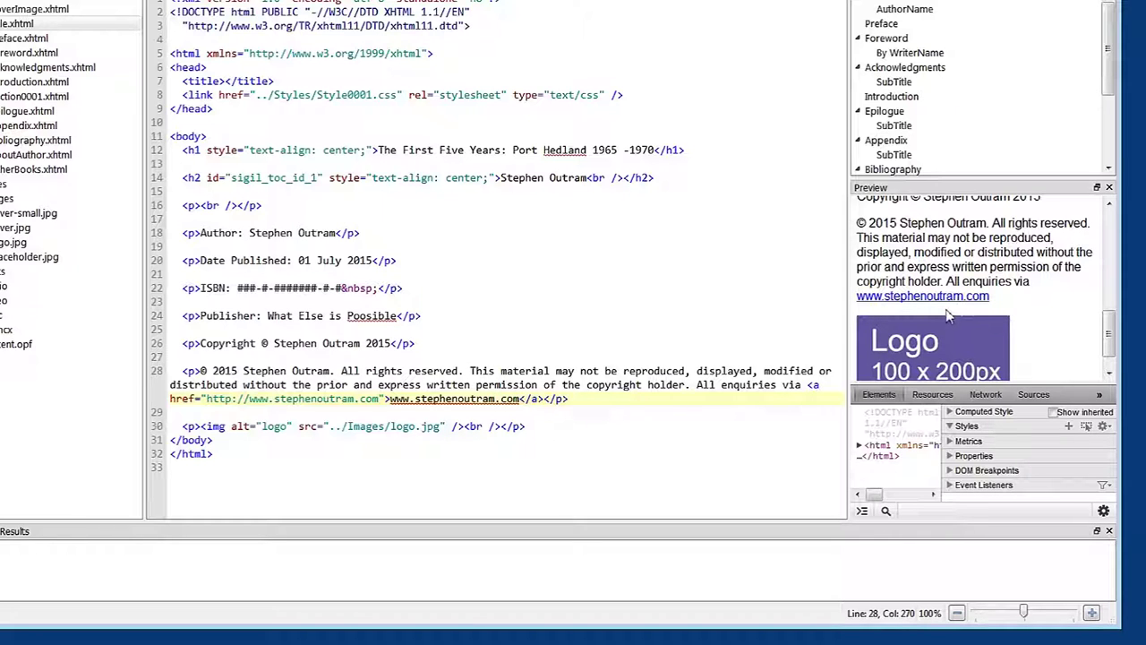
# Step: Try Website as the visible link text in the rights notice, and put the author's website domain back in its place
pyautogui.moveTo(391, 401); pyautogui.dragTo(521, 404)
pyautogui.hotkey('ctrl', 'c')
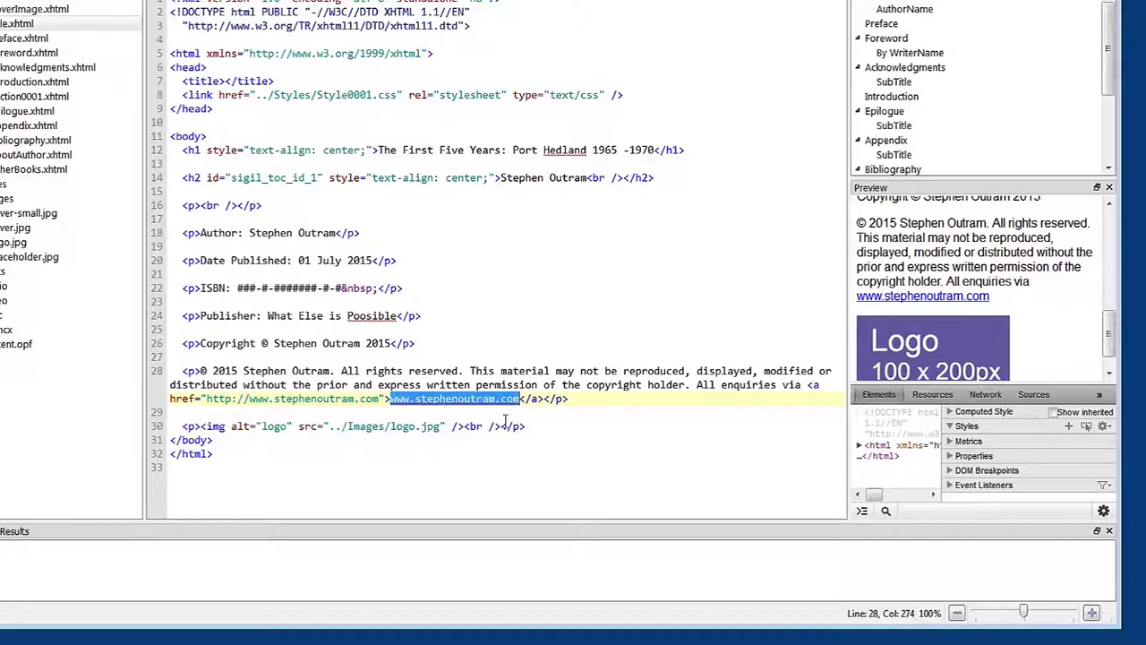
pyautogui.write('Website')
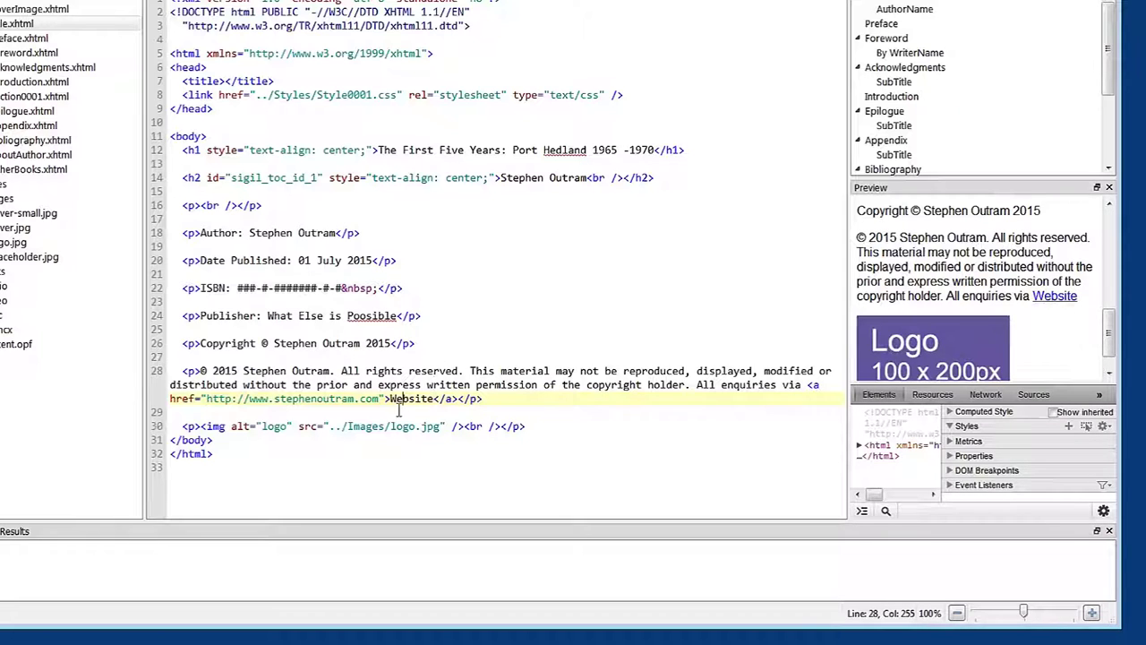
pyautogui.moveTo(390, 399); pyautogui.dragTo(433, 403)
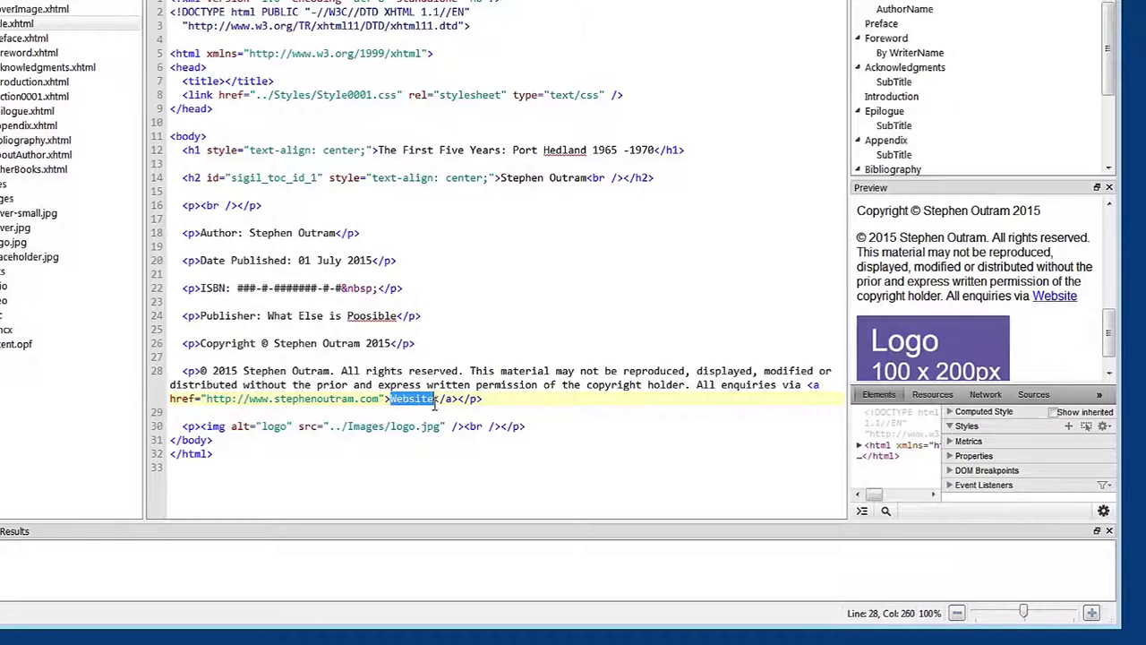
pyautogui.hotkey('ctrl', 'v')
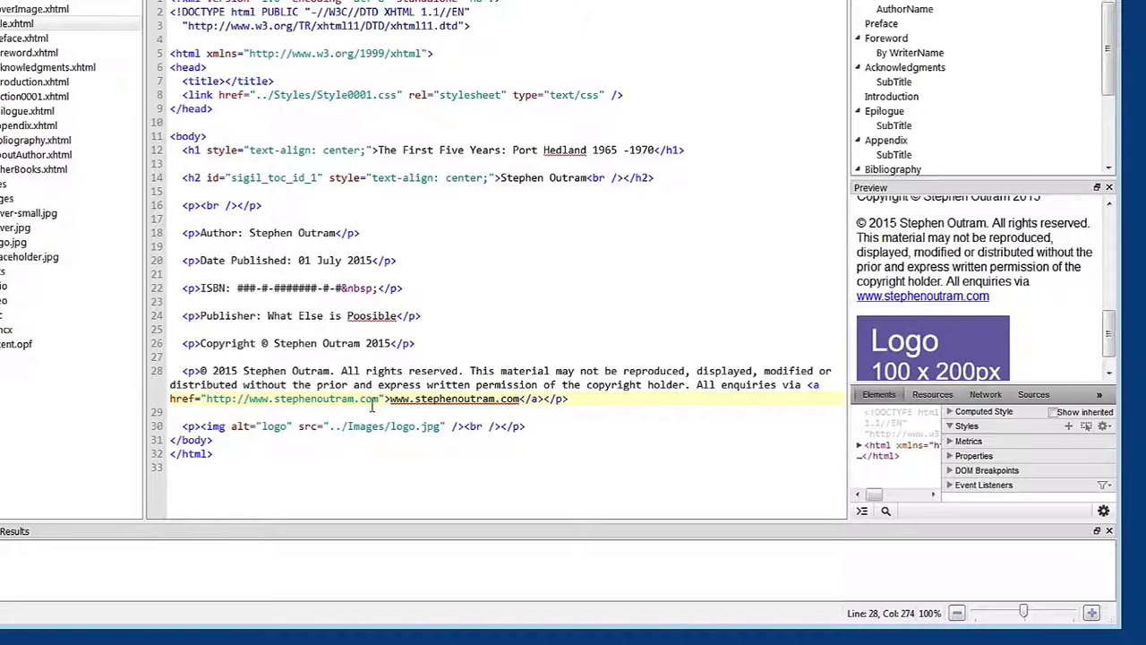
# Step: Return the title page to Book View and check the logo placeholder image below the rights notice
pyautogui.press('F2')
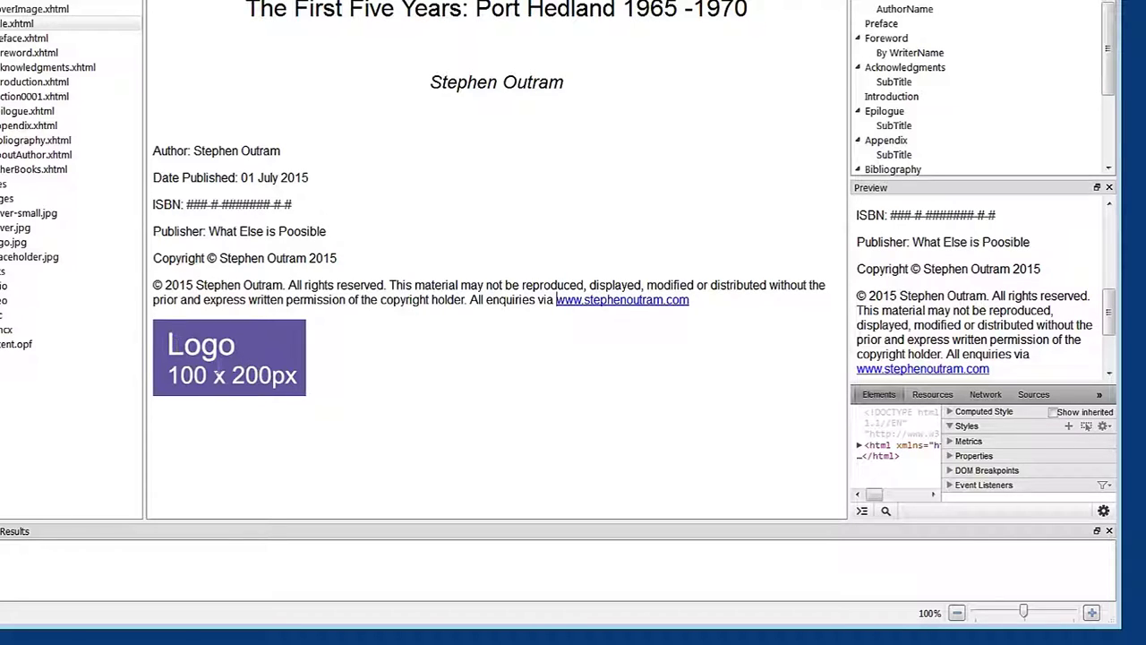
pyautogui.click(231, 367)
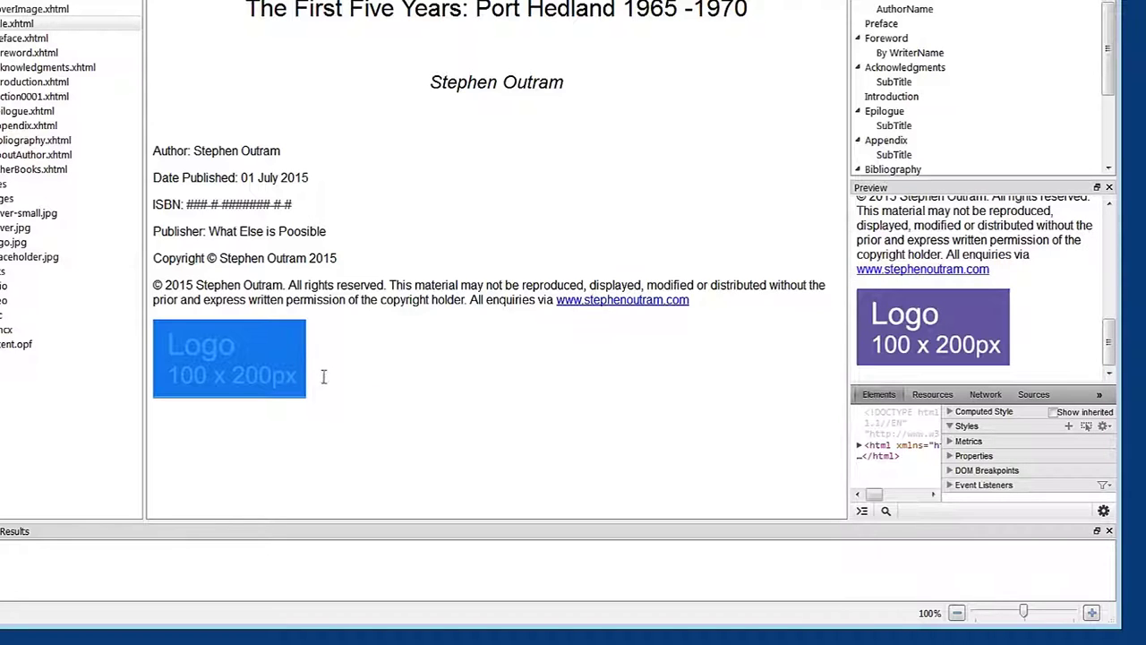
pyautogui.click(749, 315)
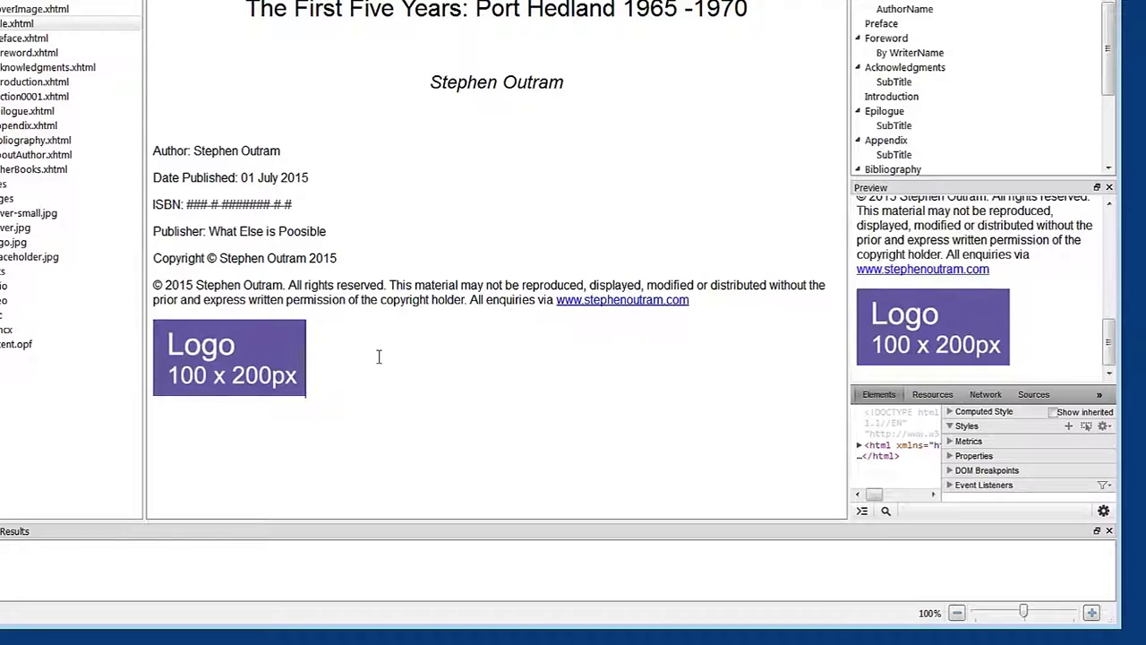
# Step: Try deleting the logo placeholder image below the rights notice, and undo each deletion
pyautogui.press('BackSpace')
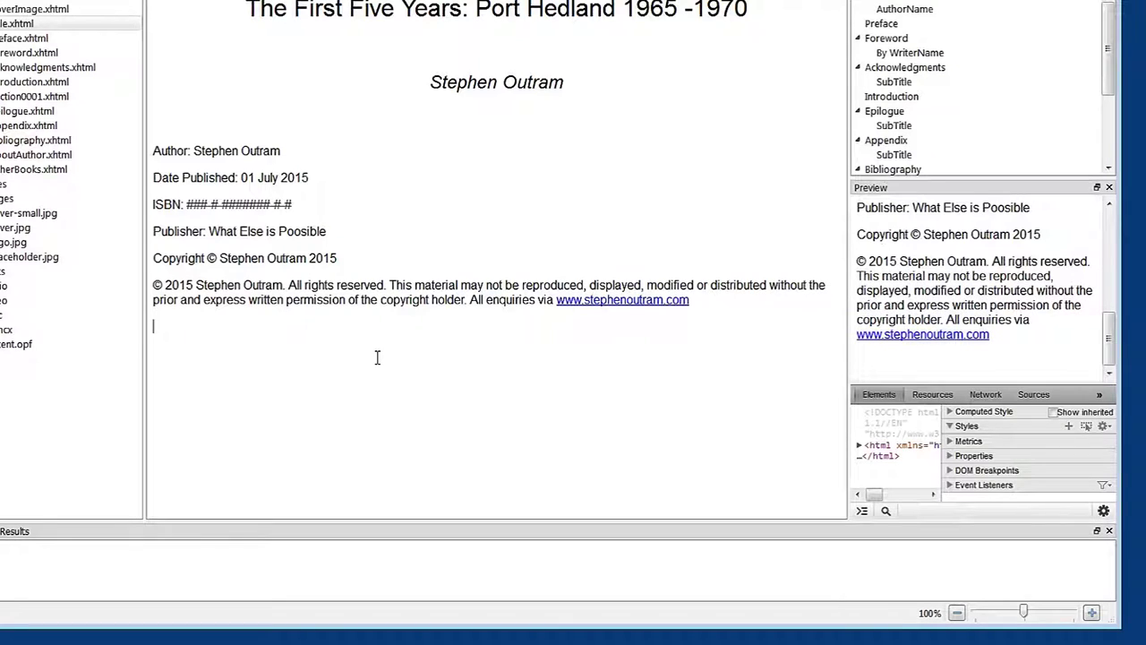
pyautogui.hotkey('ctrl', 'z')
pyautogui.click(243, 373)
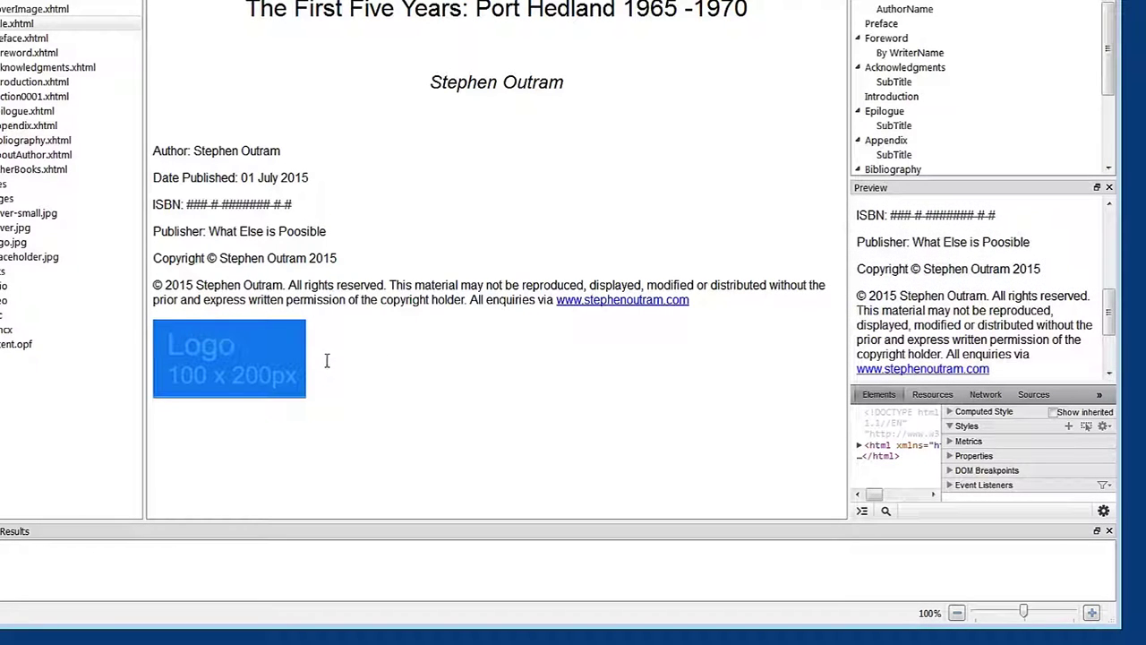
pyautogui.click(331, 301)
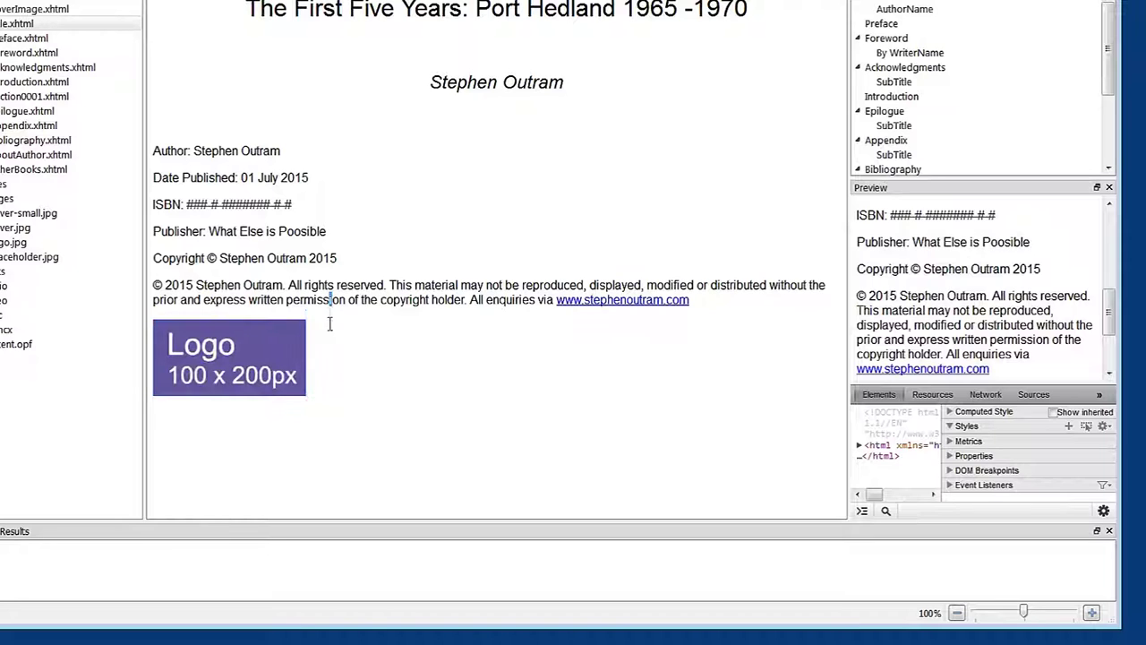
pyautogui.click(265, 358)
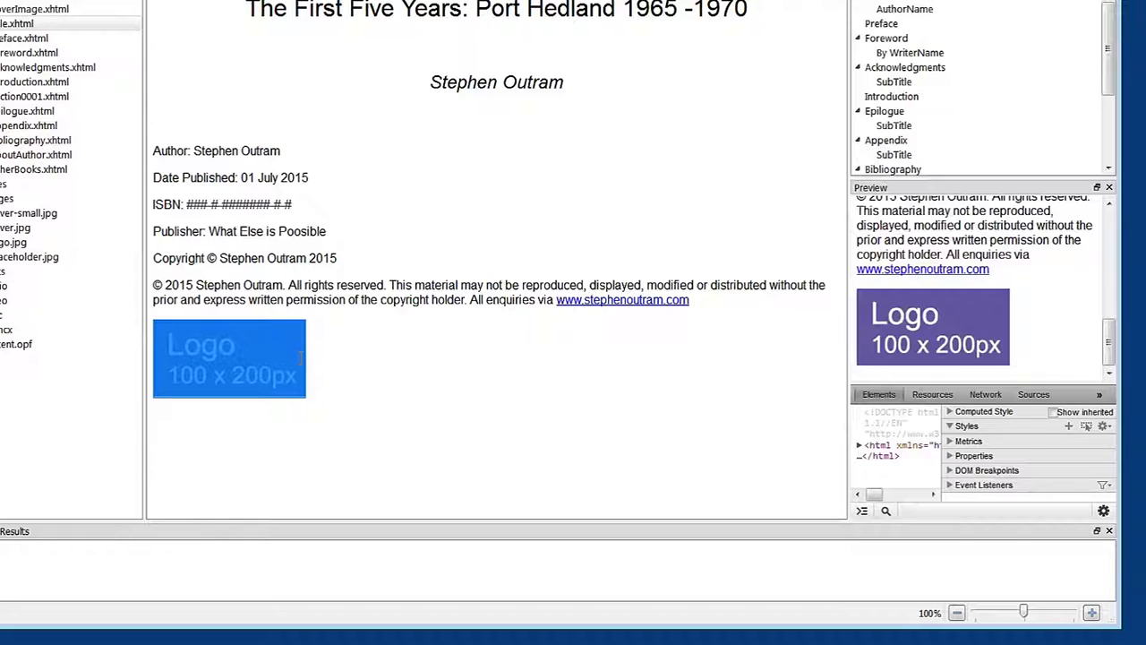
pyautogui.press('Delete')
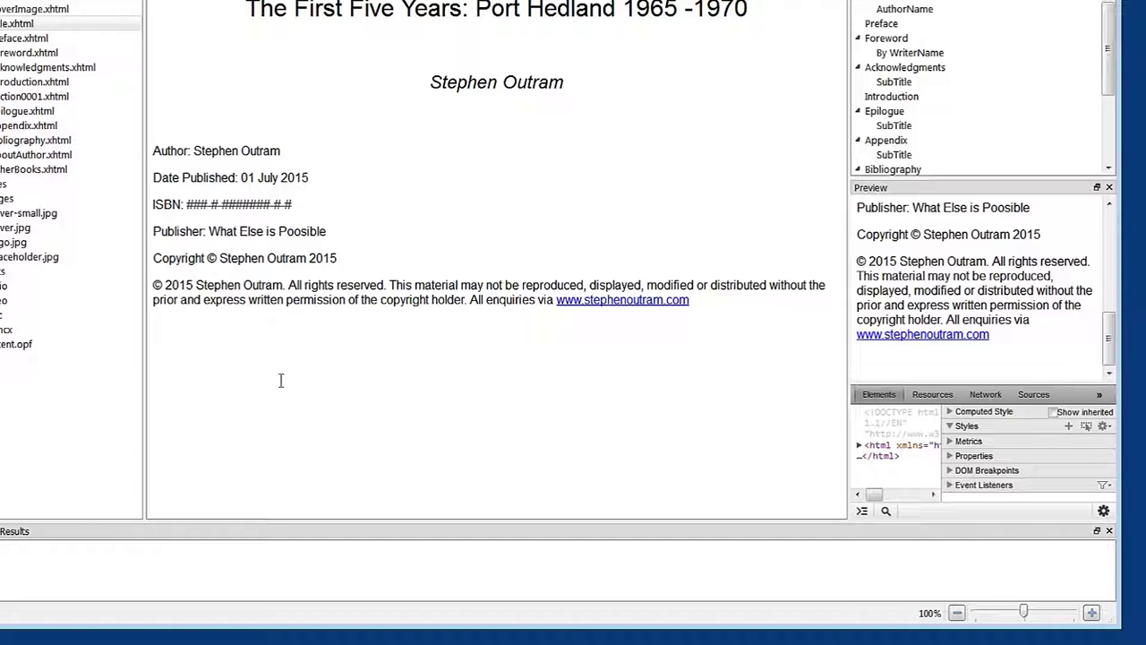
pyautogui.hotkey('ctrl', 'v')
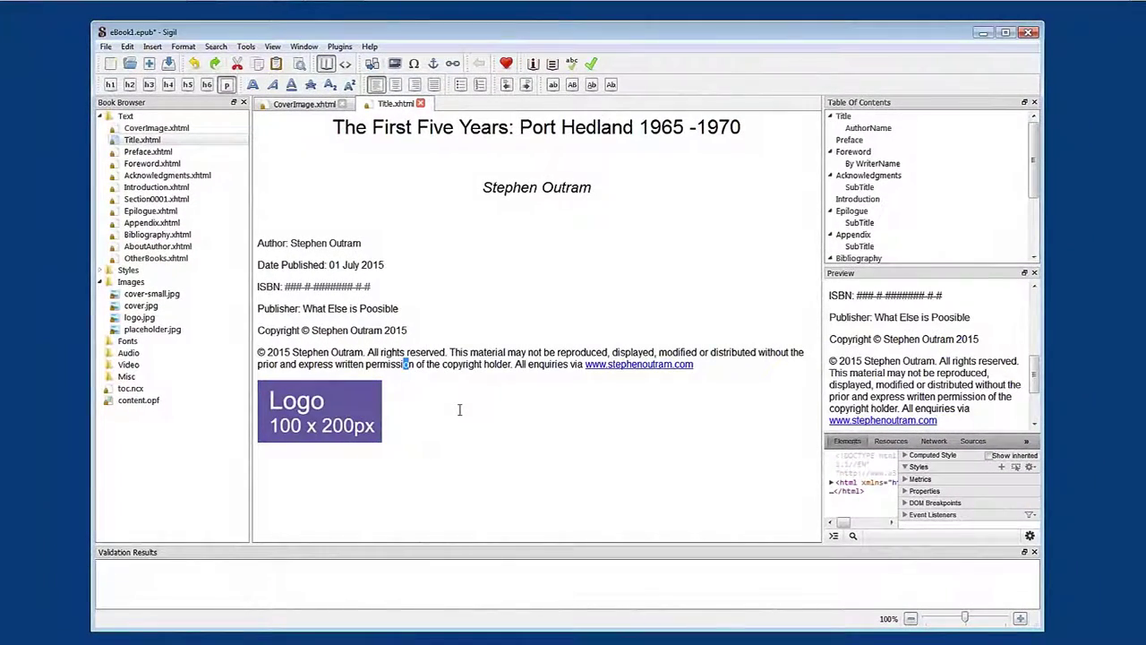
# Step: Save the EPUB, checking the heading and paragraph formats of the title, author name and Author line, and close the title page
pyautogui.click(169, 63)
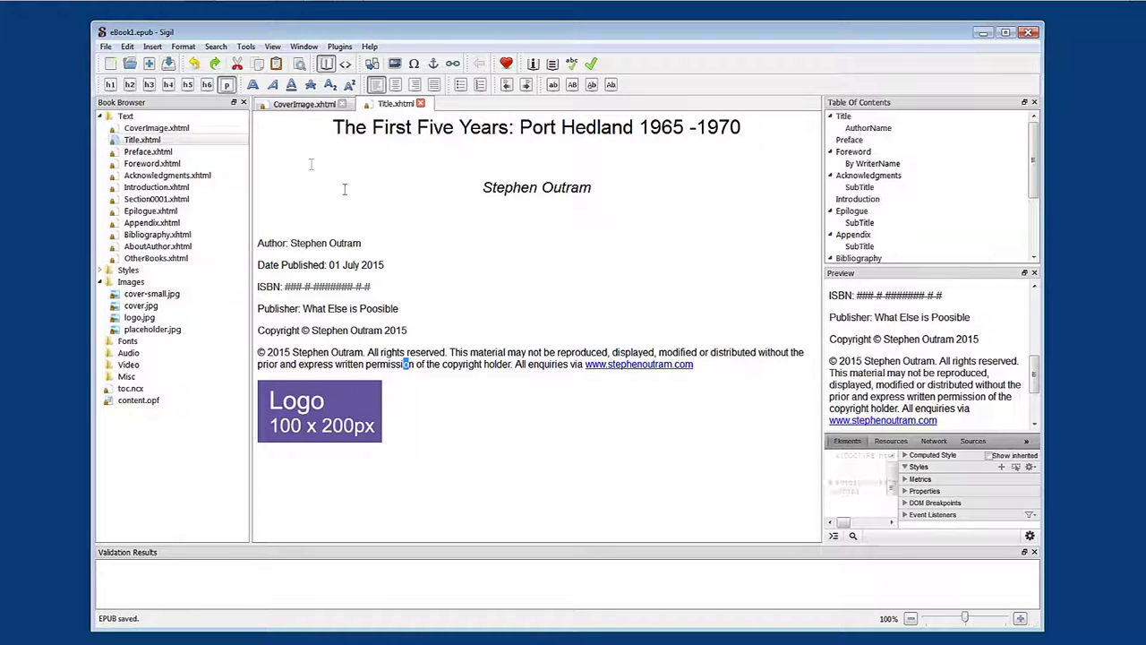
pyautogui.click(396, 127)
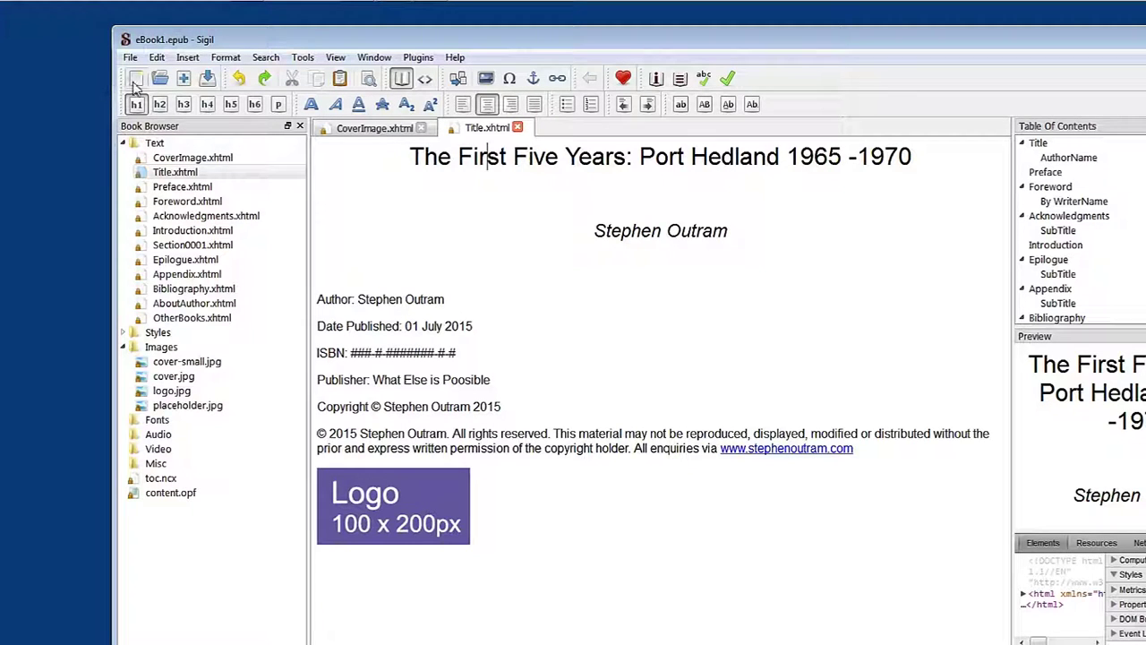
pyautogui.click(635, 230)
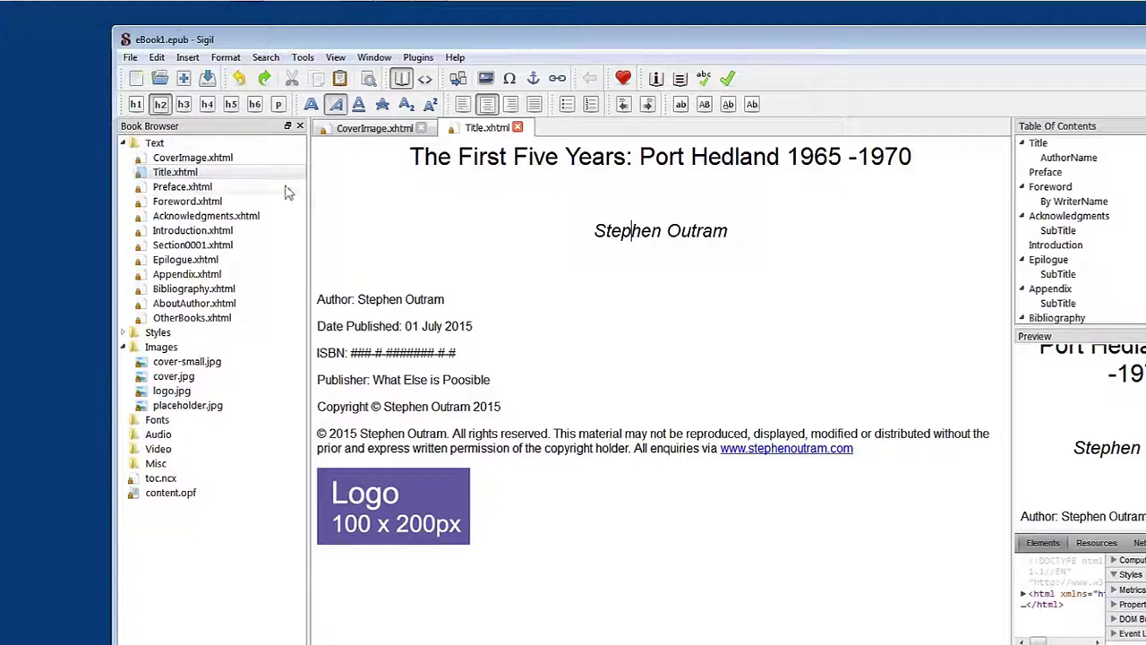
pyautogui.click(385, 299)
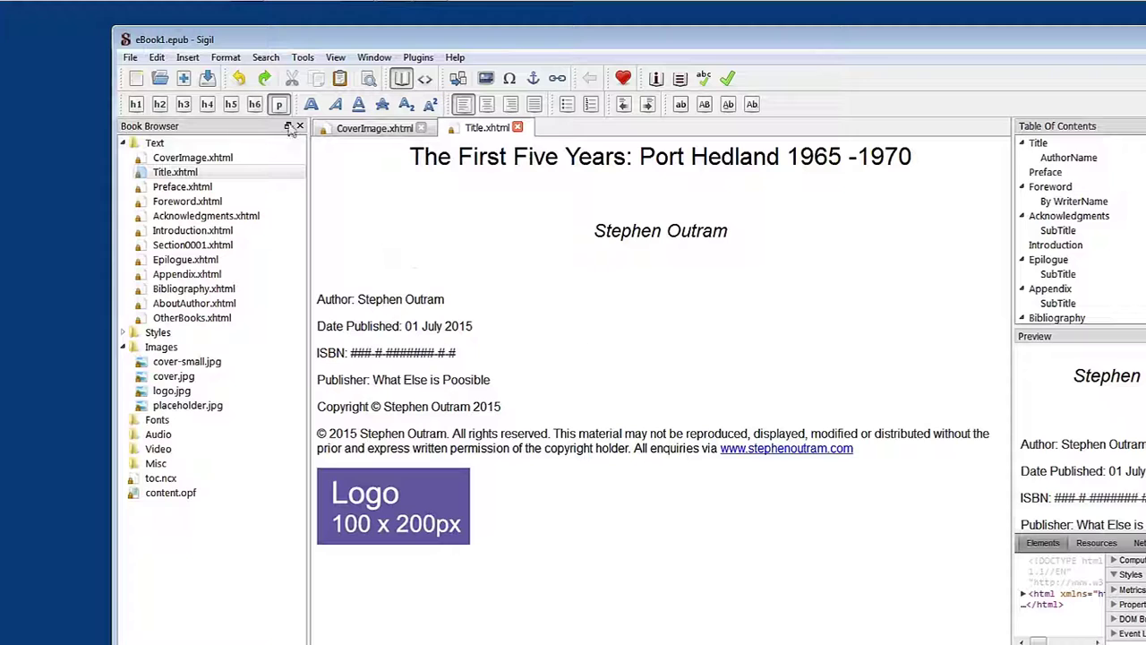
pyautogui.click(207, 80)
pyautogui.click(517, 128)
# Step: Open Preface.xhtml and change its Preface heading to normal paragraph format
pyautogui.doubleClick(170, 188)
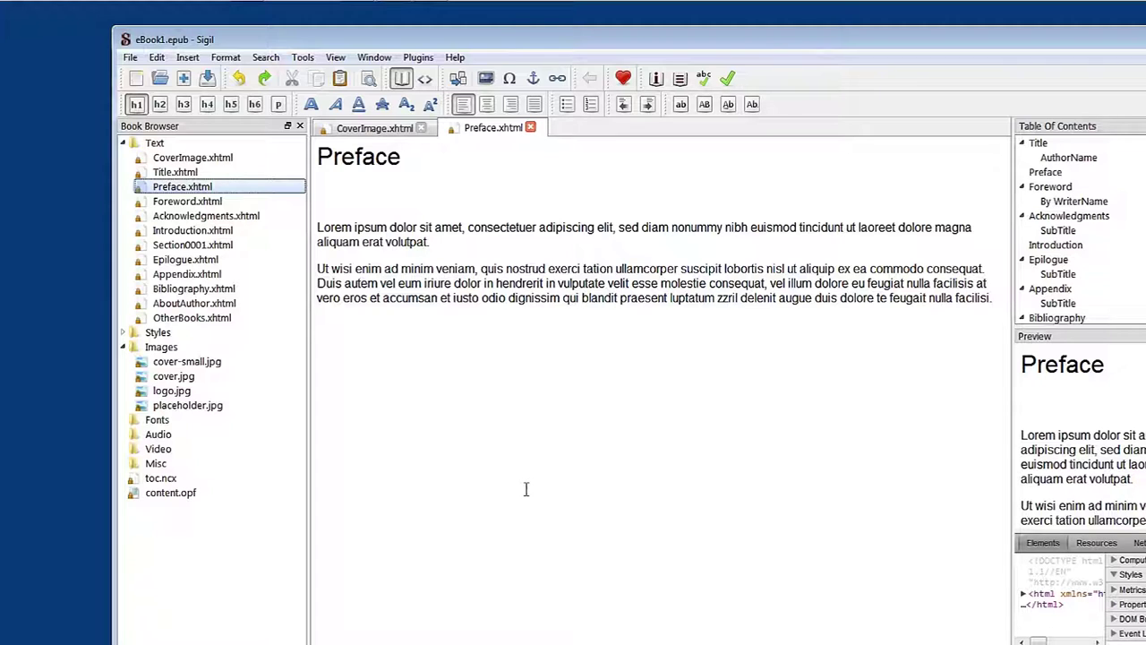
pyautogui.click(356, 157)
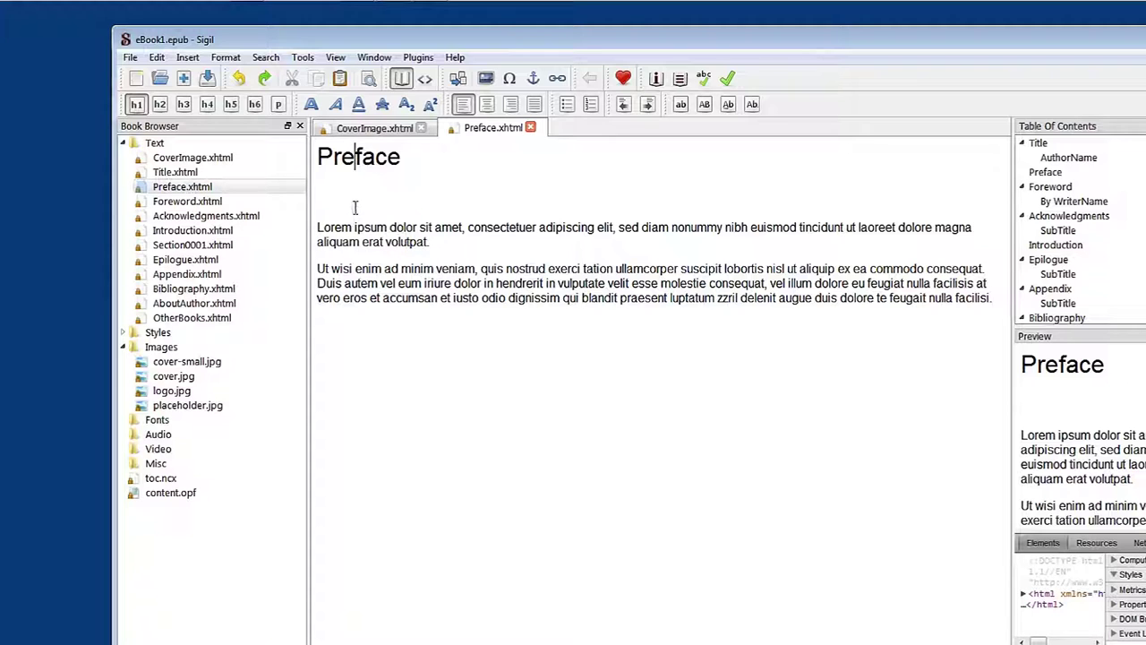
pyautogui.click(279, 105)
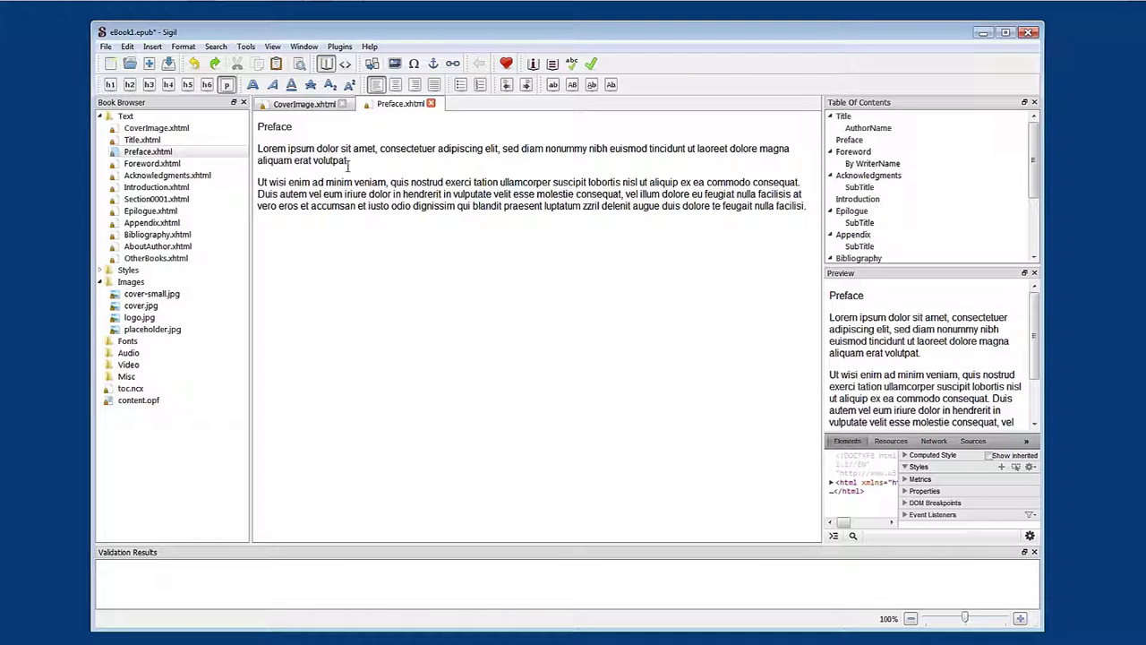
# Step: Switch to Preface.docx in Microsoft Word and examine the styles of its heading, subheading, body paragraphs and blank lines
pyautogui.moveTo(363, 7)
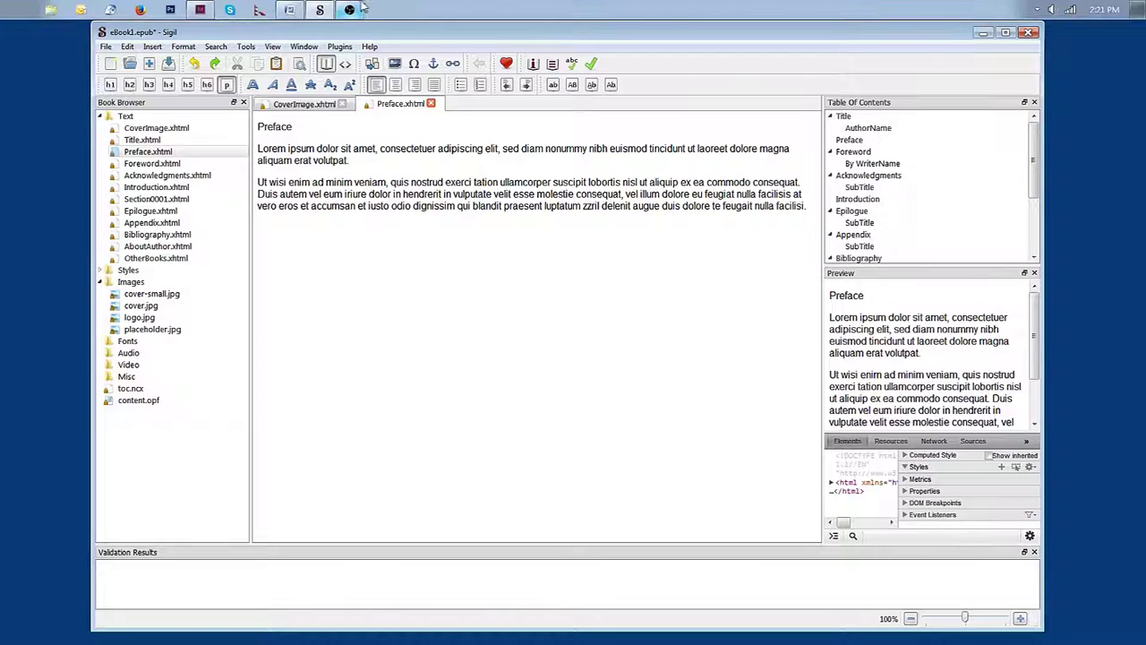
pyautogui.click(289, 11)
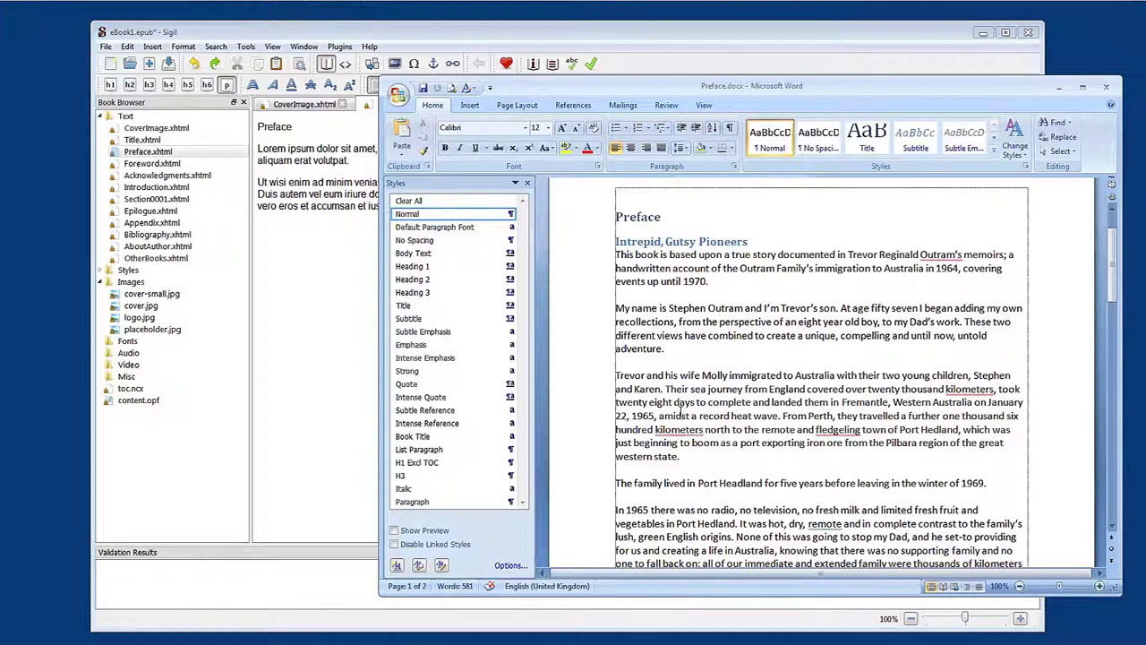
pyautogui.click(641, 218)
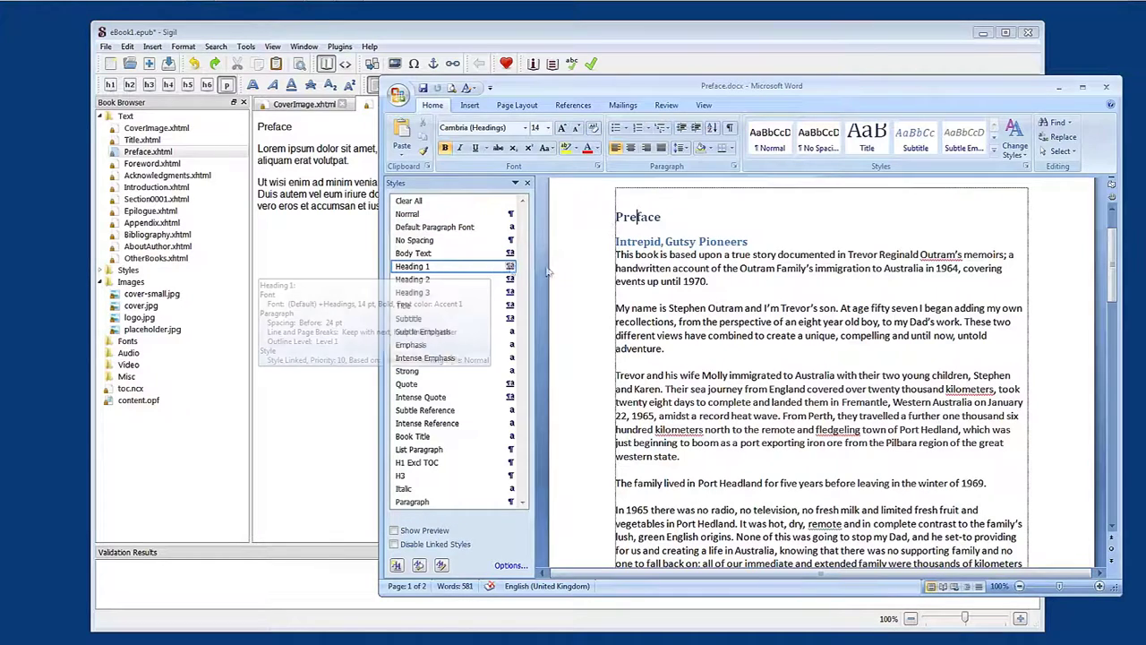
pyautogui.click(667, 241)
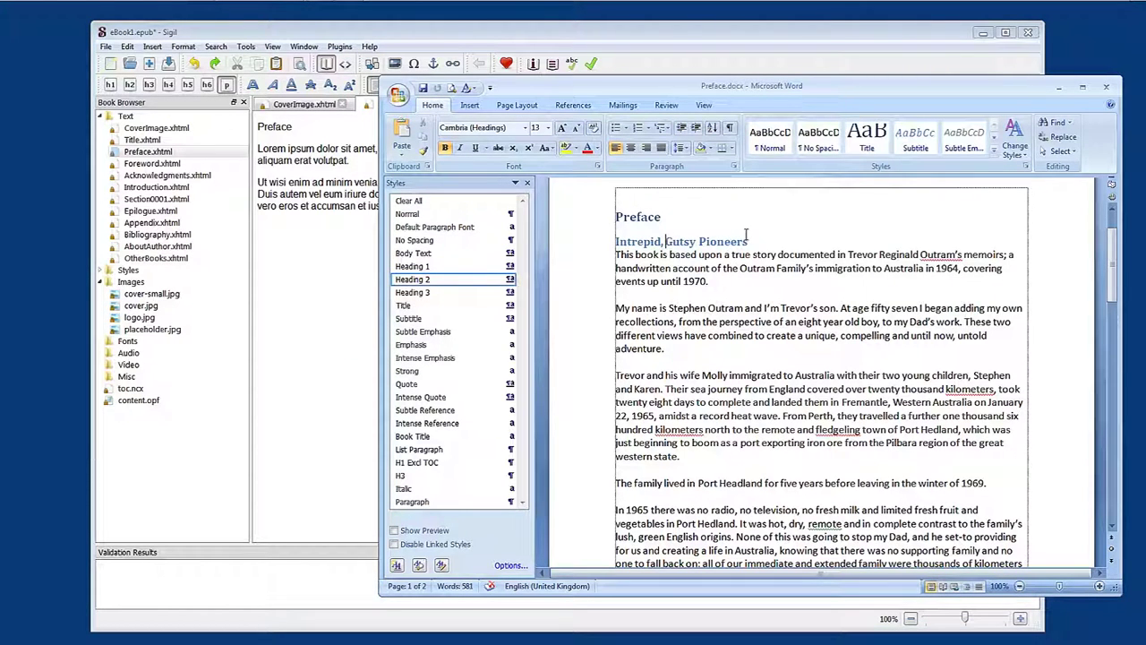
pyautogui.click(714, 269)
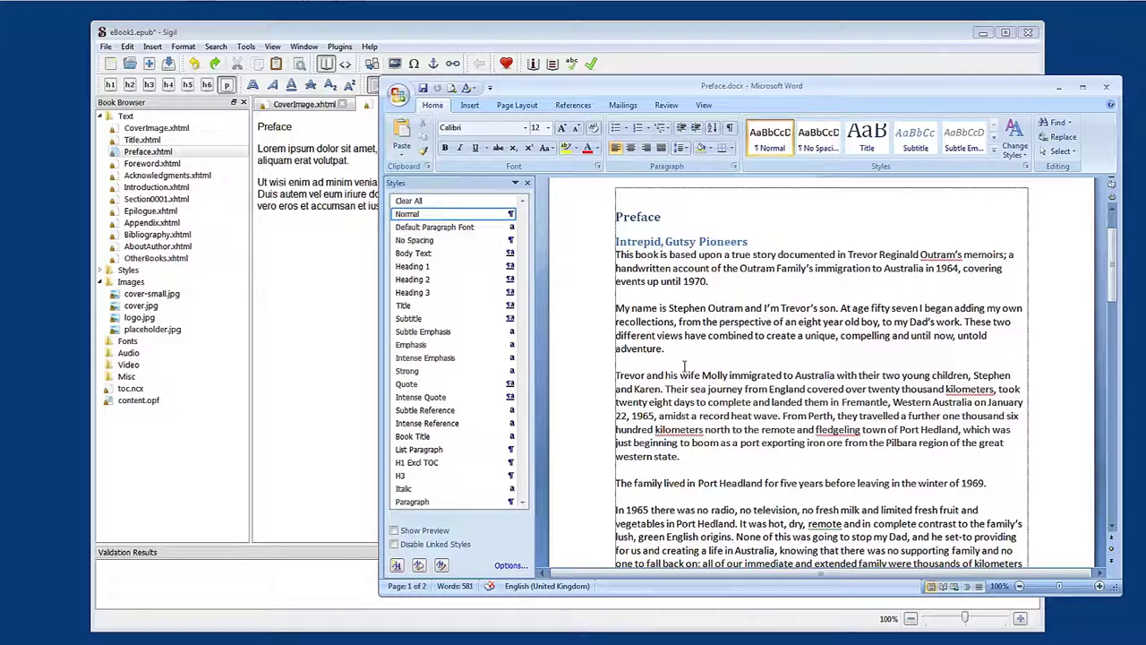
pyautogui.tripleClick(718, 280)
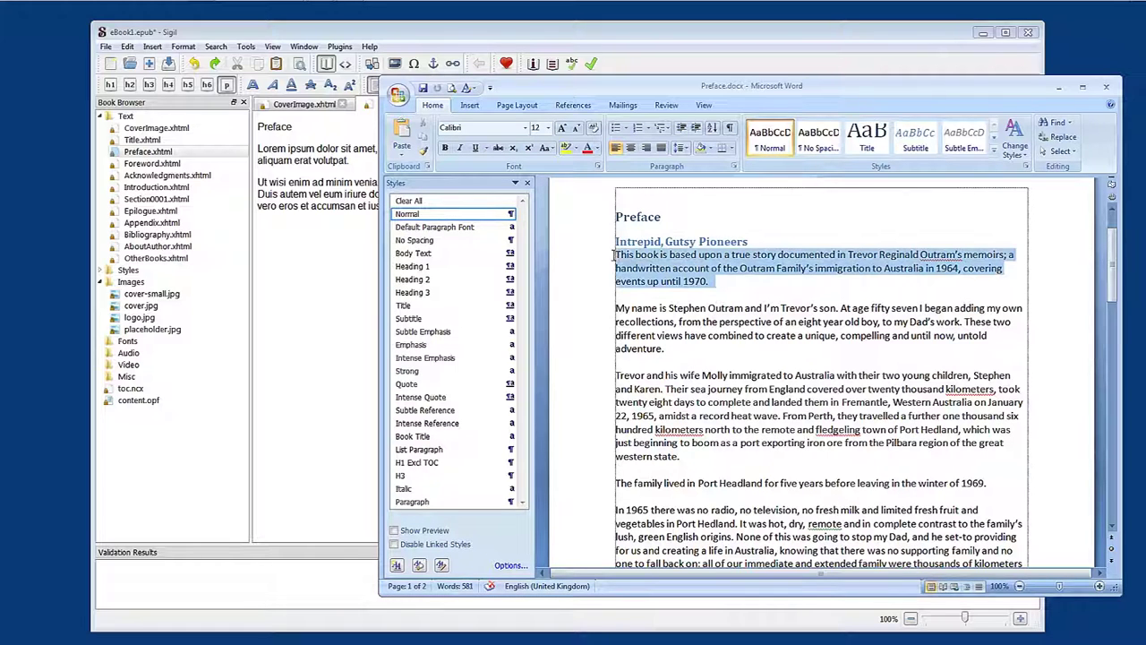
pyautogui.click(728, 297)
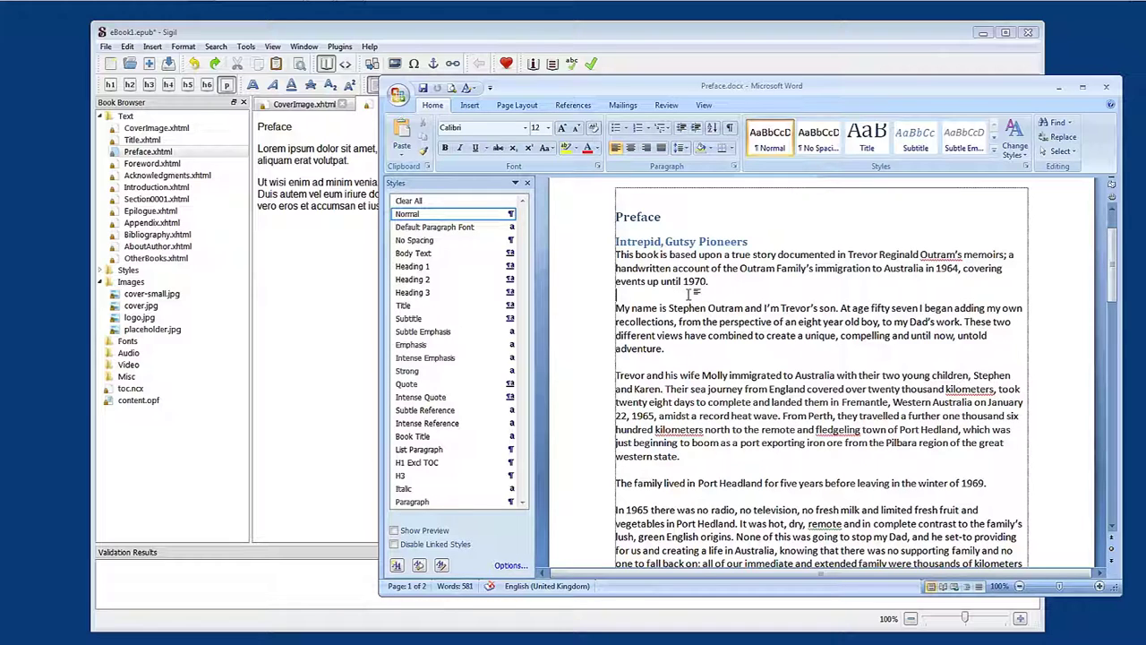
pyautogui.click(658, 360)
pyautogui.click(637, 495)
# Step: Copy the entire text of Preface.docx and paste it as plain text over all the placeholder content of Preface.xhtml in Sigil
pyautogui.hotkey('ctrl', 'a')
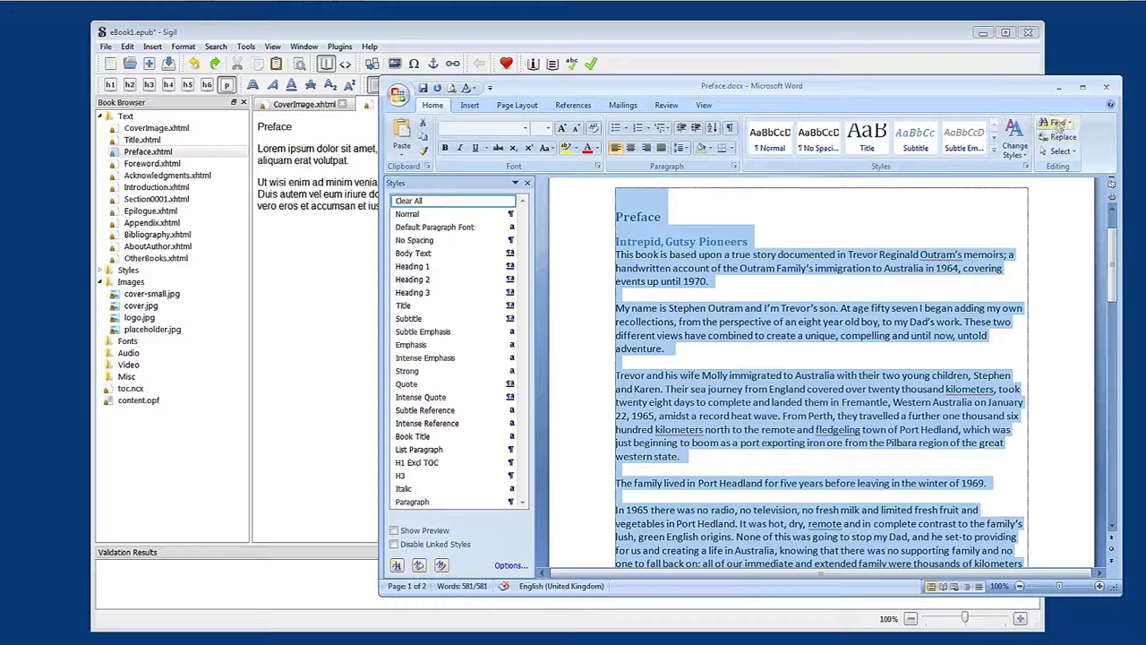
pyautogui.click(1058, 87)
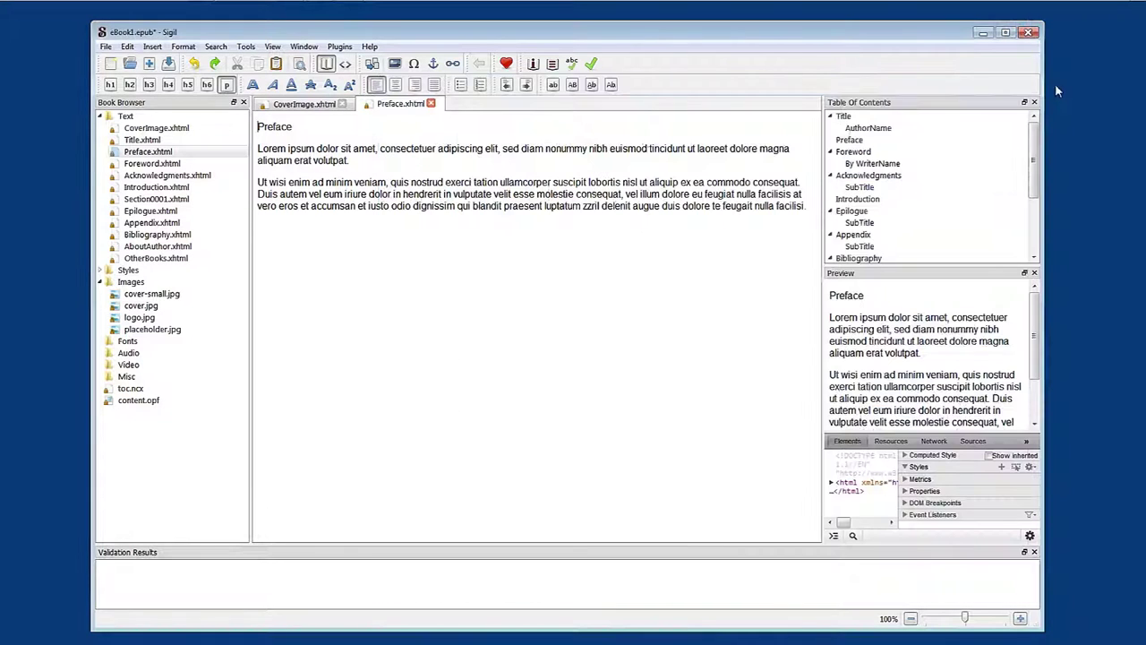
pyautogui.click(386, 148)
pyautogui.moveTo(378, 182); pyautogui.dragTo(380, 193)
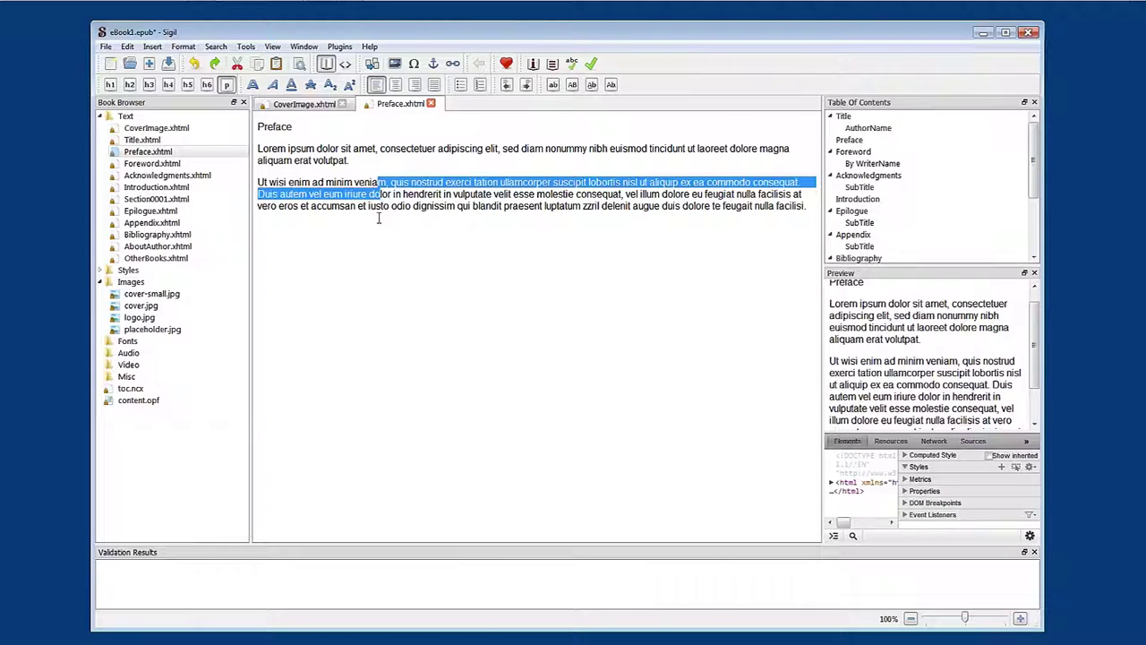
pyautogui.hotkey('ctrl', 'a')
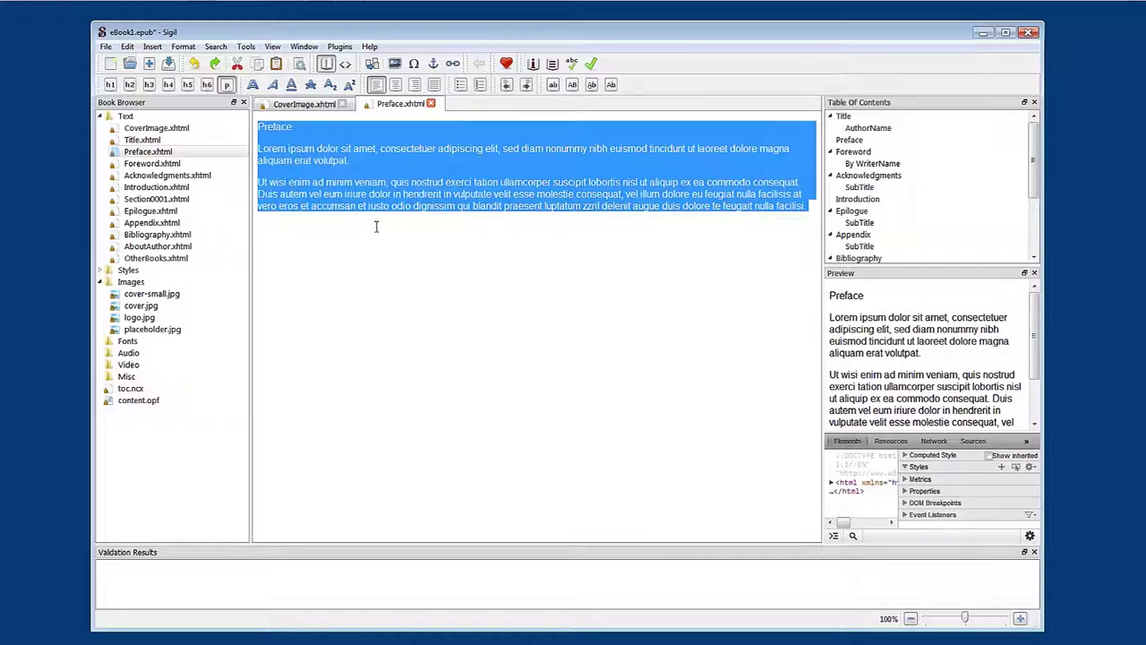
pyautogui.hotkey('ctrl', 'v')
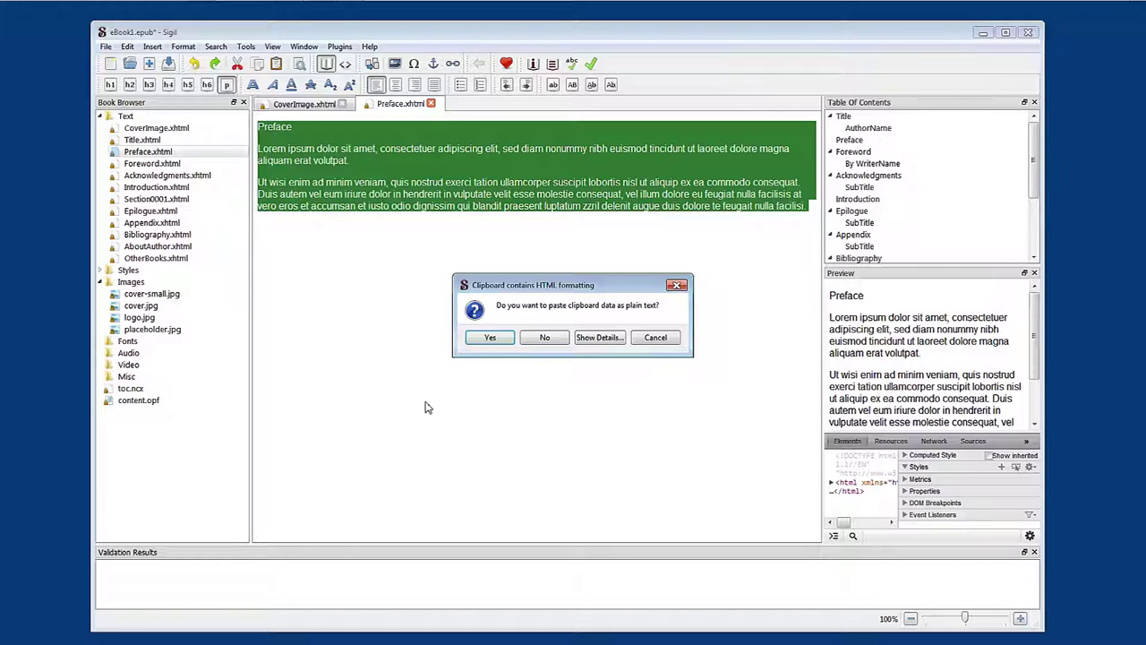
pyautogui.click(490, 337)
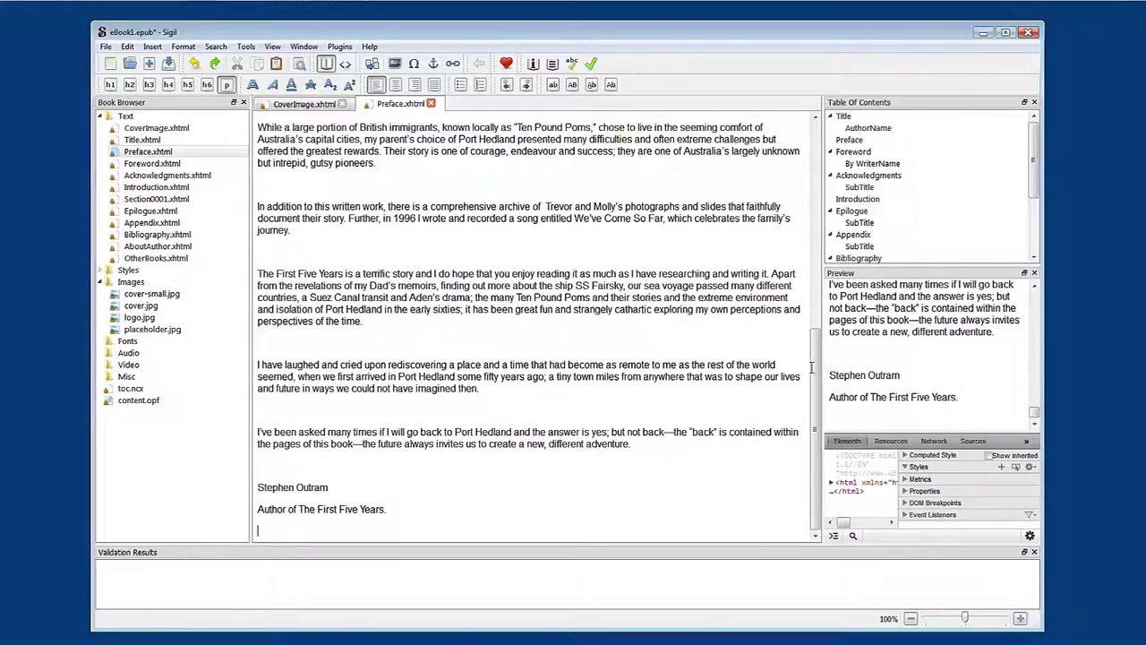
# Step: Format the Preface title as heading 1 and the "Intrepid, Gutsy Pioneers" subtitle as heading 2
pyautogui.moveTo(816, 367); pyautogui.dragTo(803, 146)
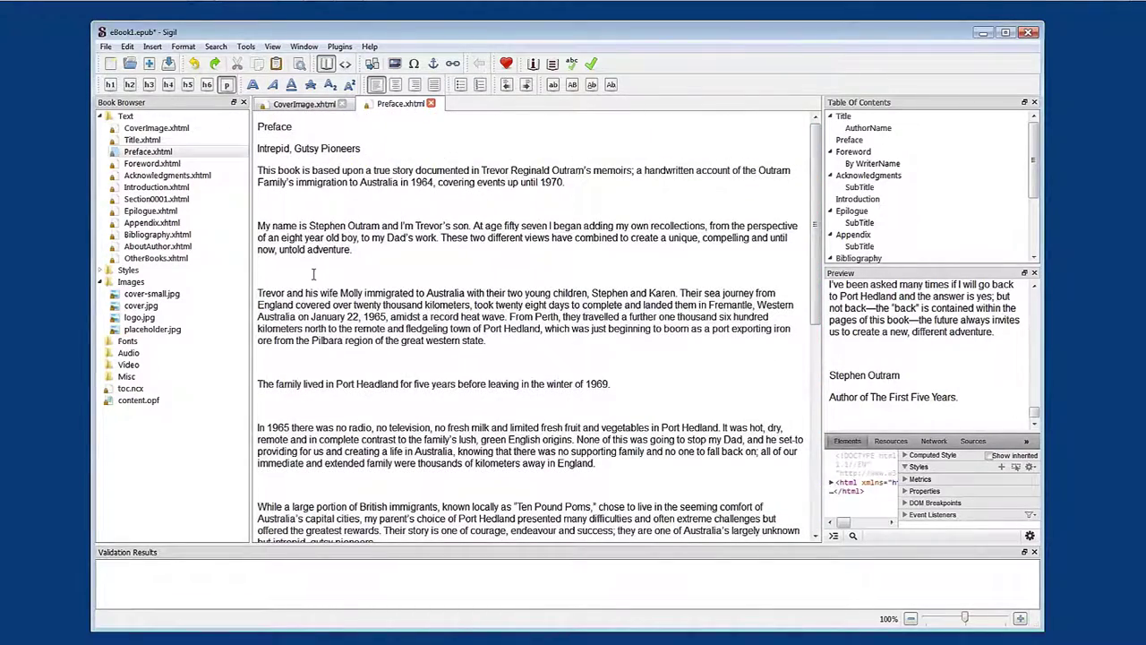
pyautogui.click(275, 126)
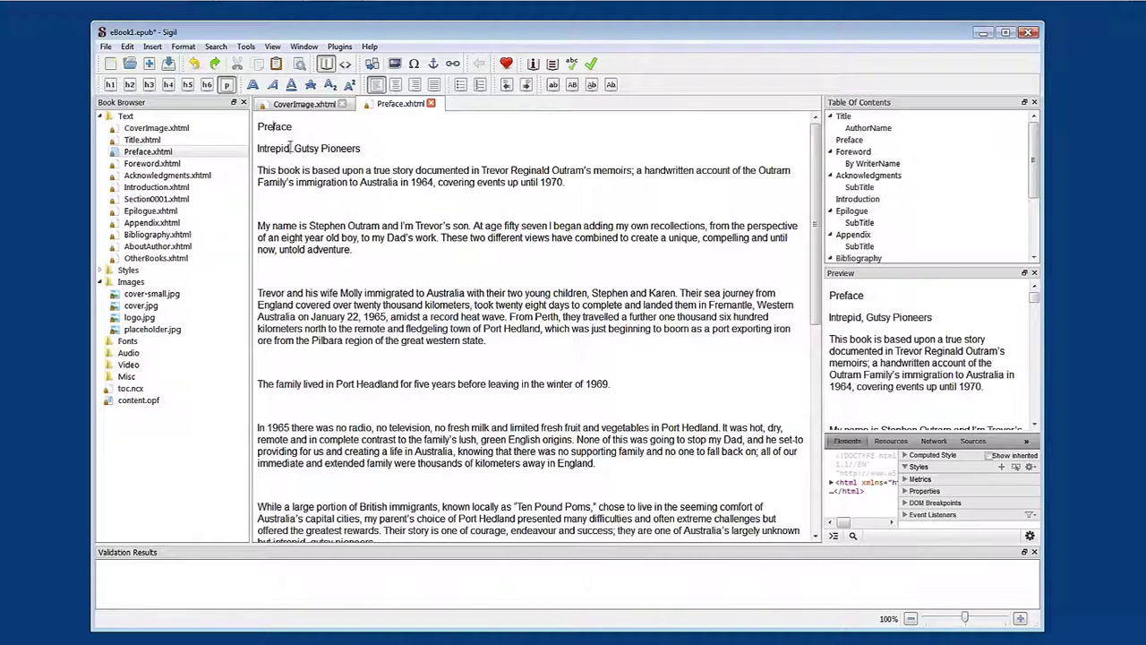
pyautogui.moveTo(257, 127); pyautogui.dragTo(318, 128)
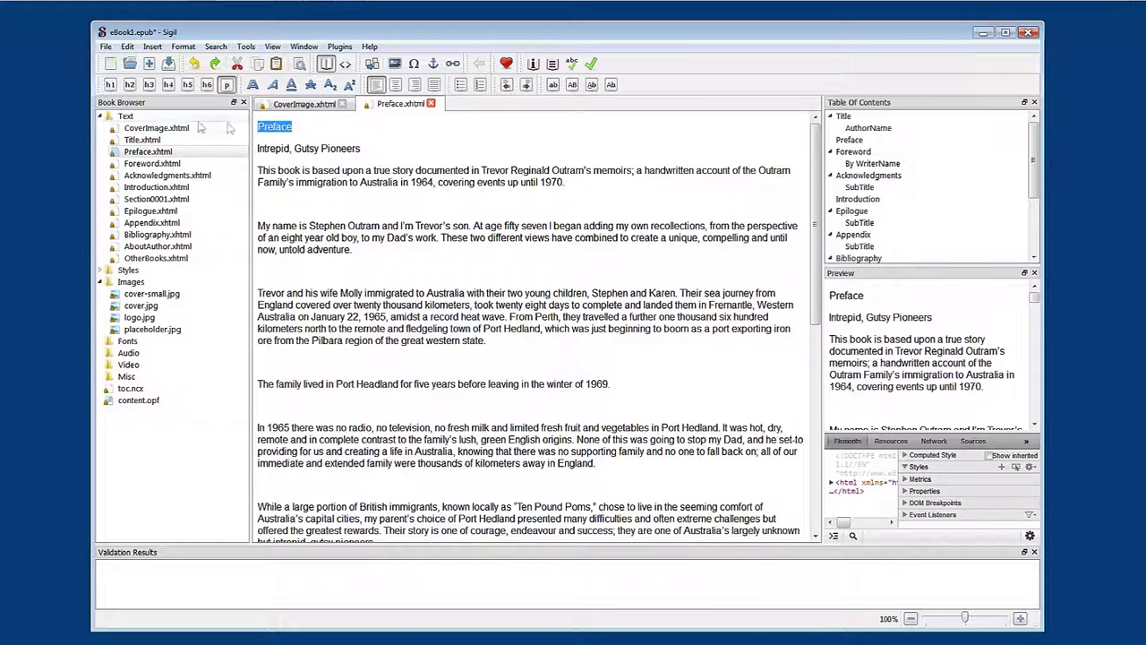
pyautogui.click(110, 85)
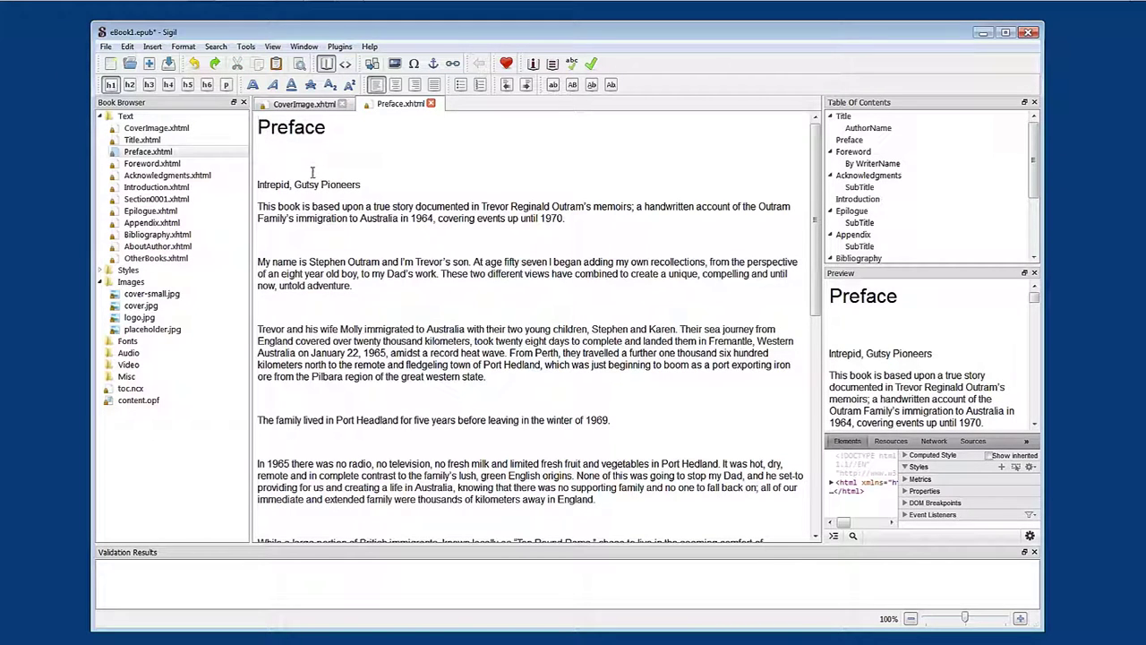
pyautogui.moveTo(405, 185); pyautogui.dragTo(251, 187)
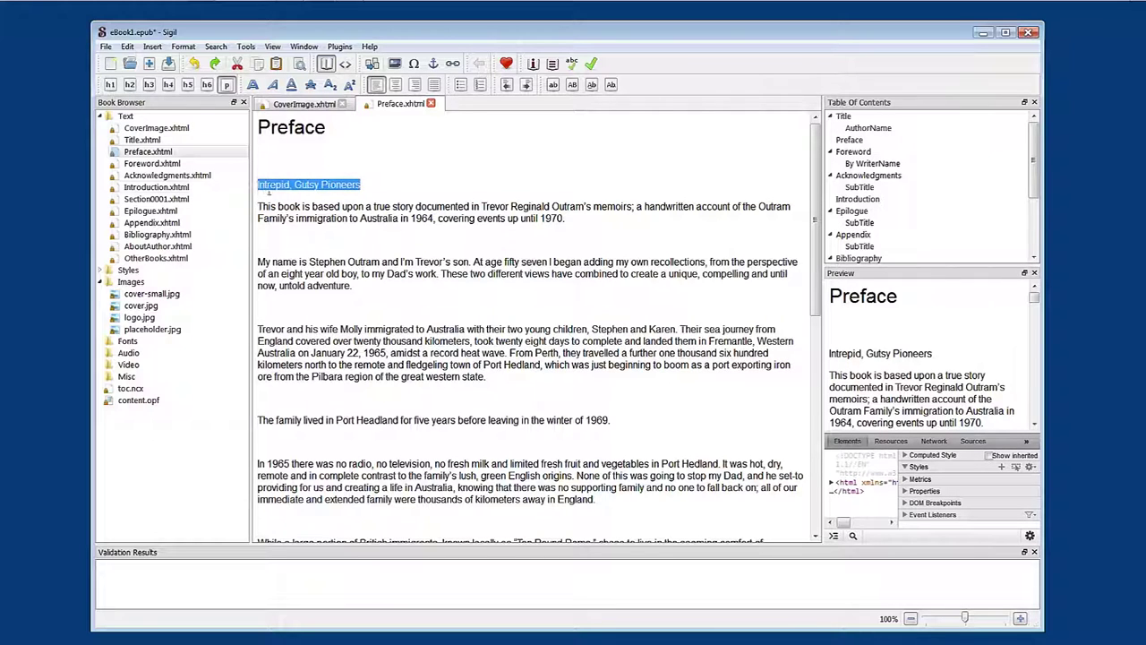
pyautogui.click(130, 85)
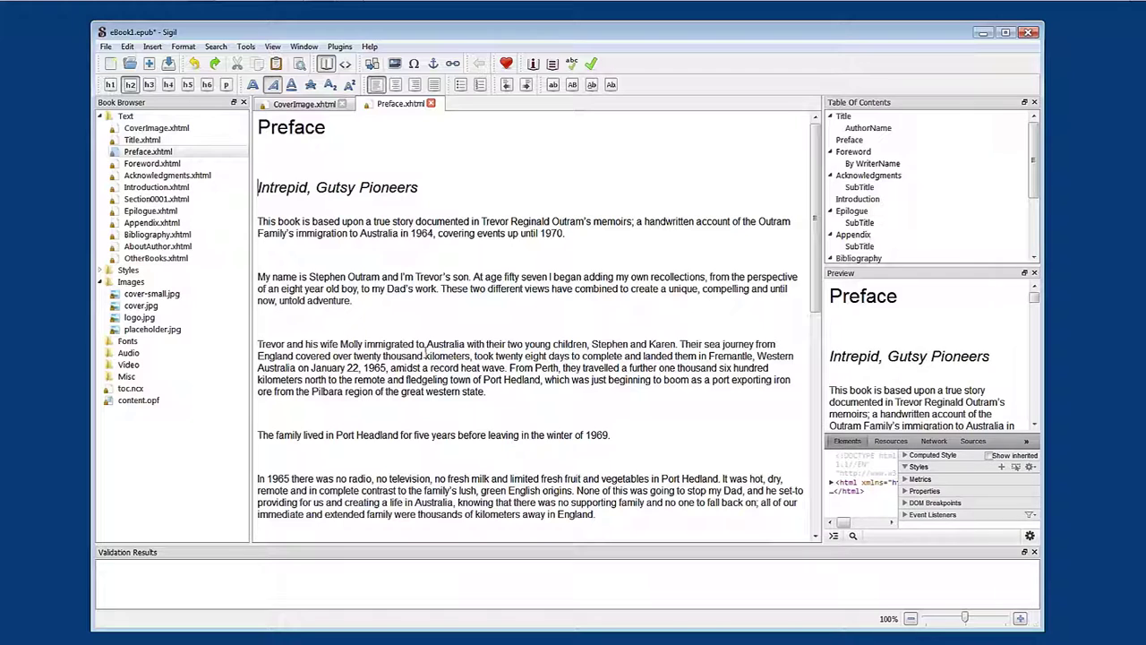
# Step: Check the format of the first body paragraph and examine the page's HTML code for the body and paragraph tags
pyautogui.moveTo(565, 234); pyautogui.dragTo(256, 222)
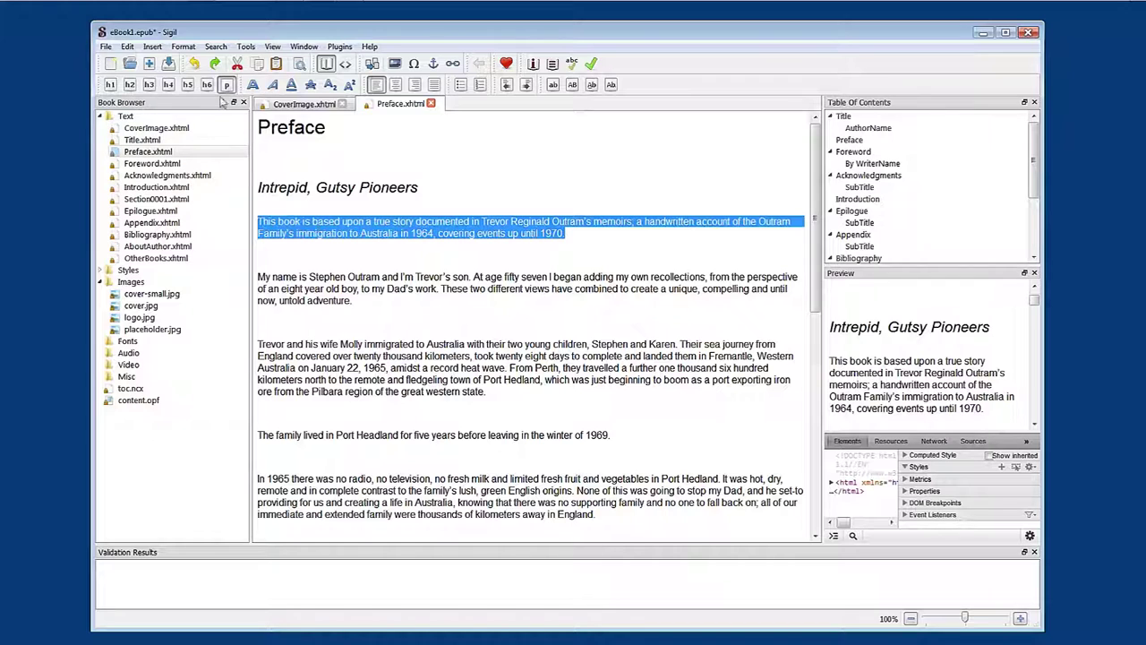
pyautogui.click(344, 289)
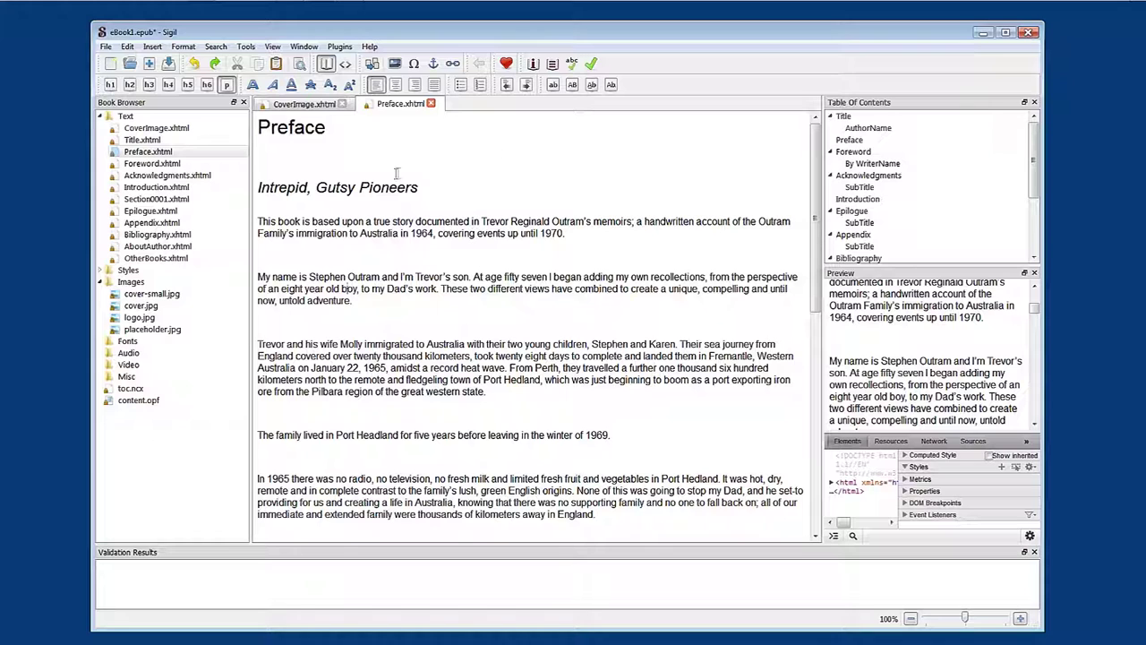
pyautogui.click(346, 65)
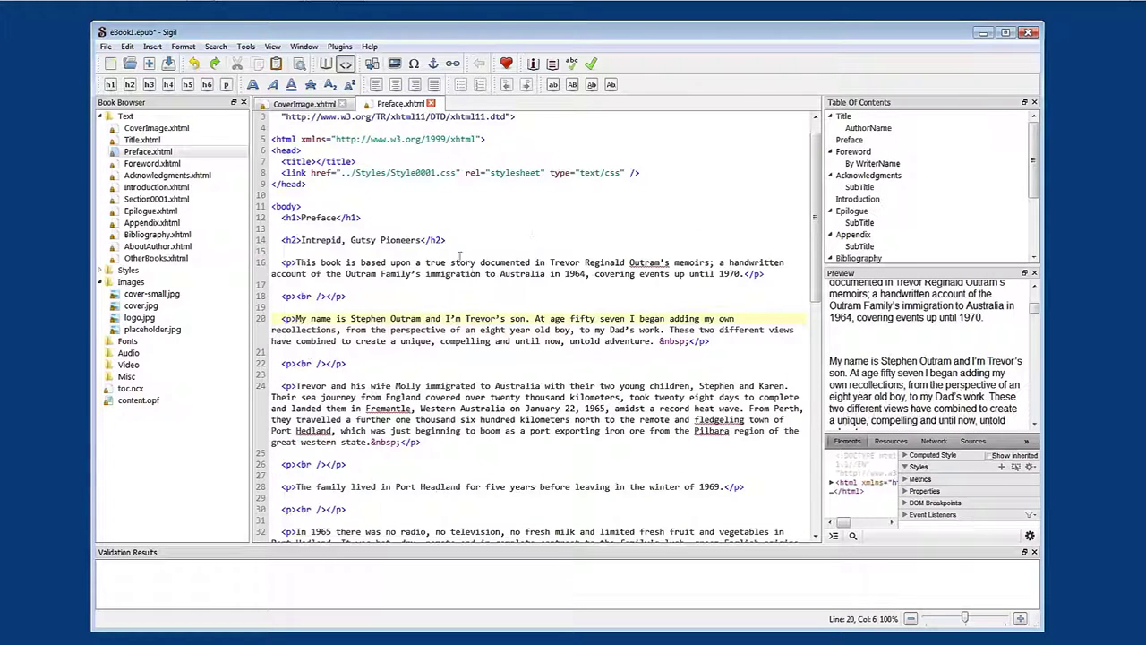
pyautogui.moveTo(272, 206); pyautogui.dragTo(309, 205)
pyautogui.press('Up')
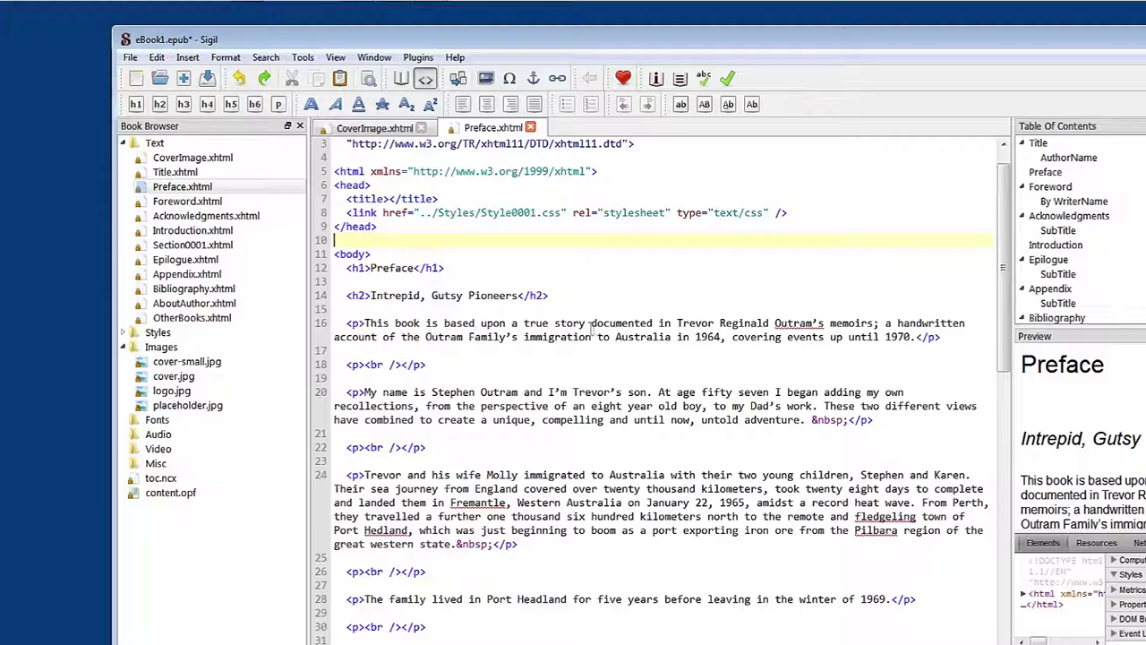
pyautogui.moveTo(942, 338); pyautogui.dragTo(918, 342)
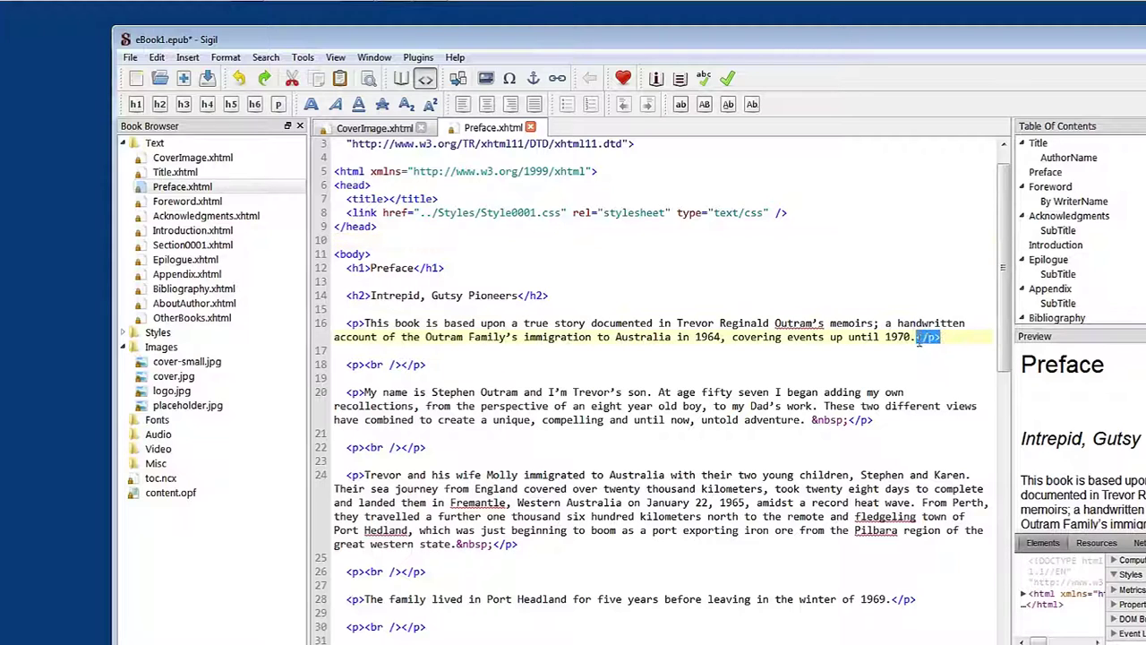
# Step: Delete the blank paragraph code <p><br /></p> between the first and second body paragraphs, including the leftover empty lines
pyautogui.click(448, 365)
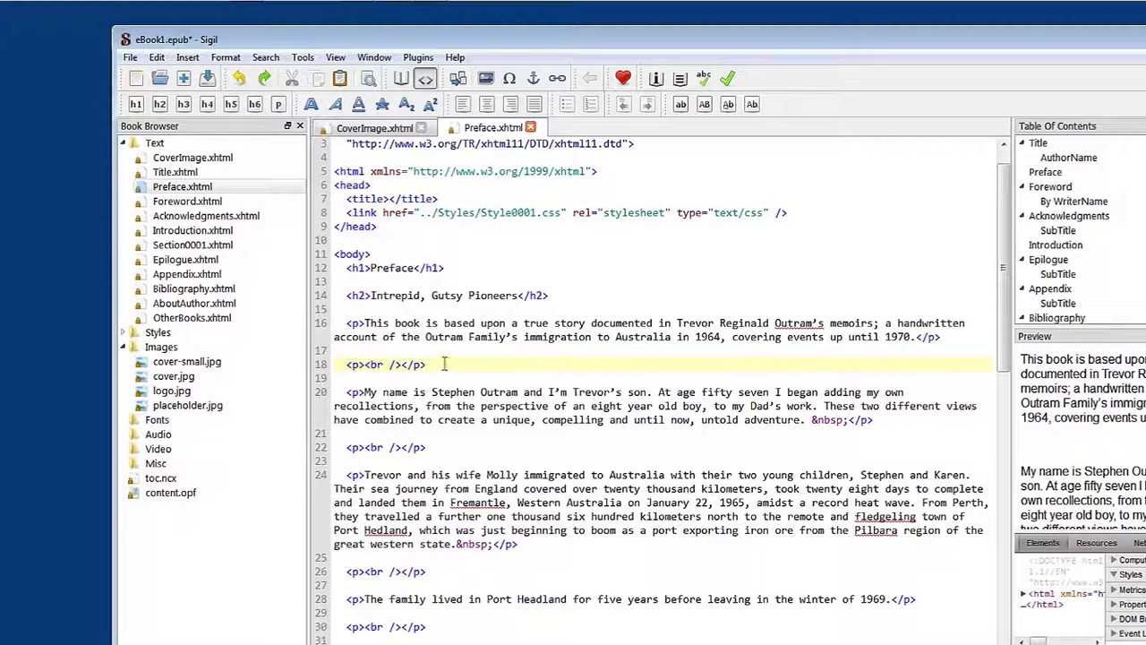
pyautogui.moveTo(445, 365); pyautogui.dragTo(334, 365)
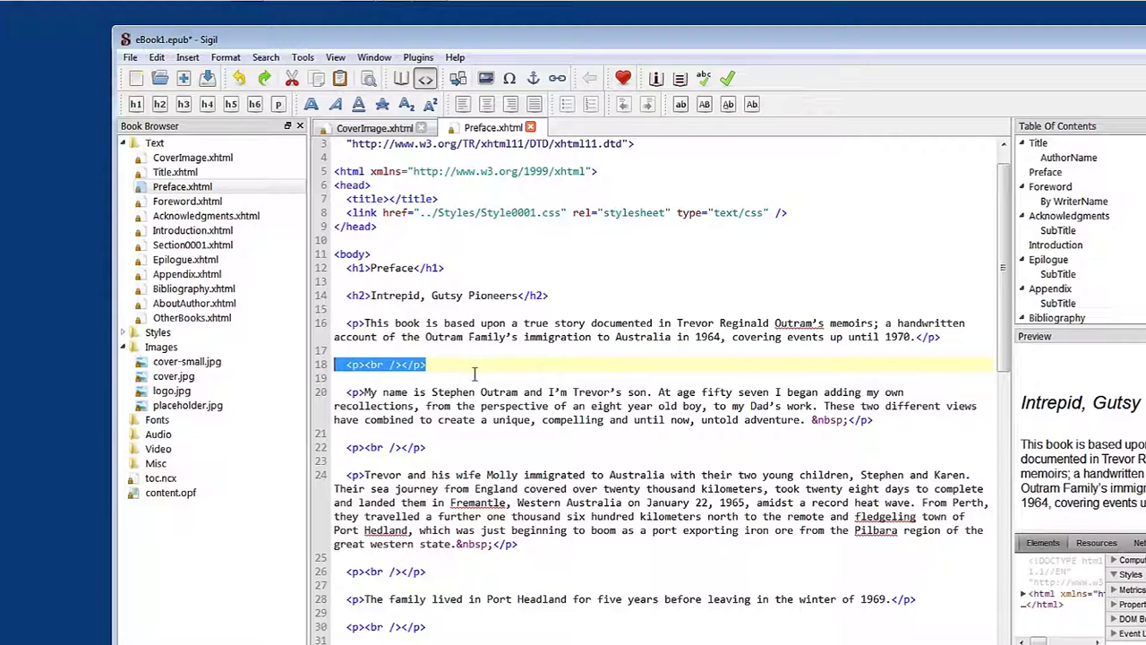
pyautogui.press('BackSpace')
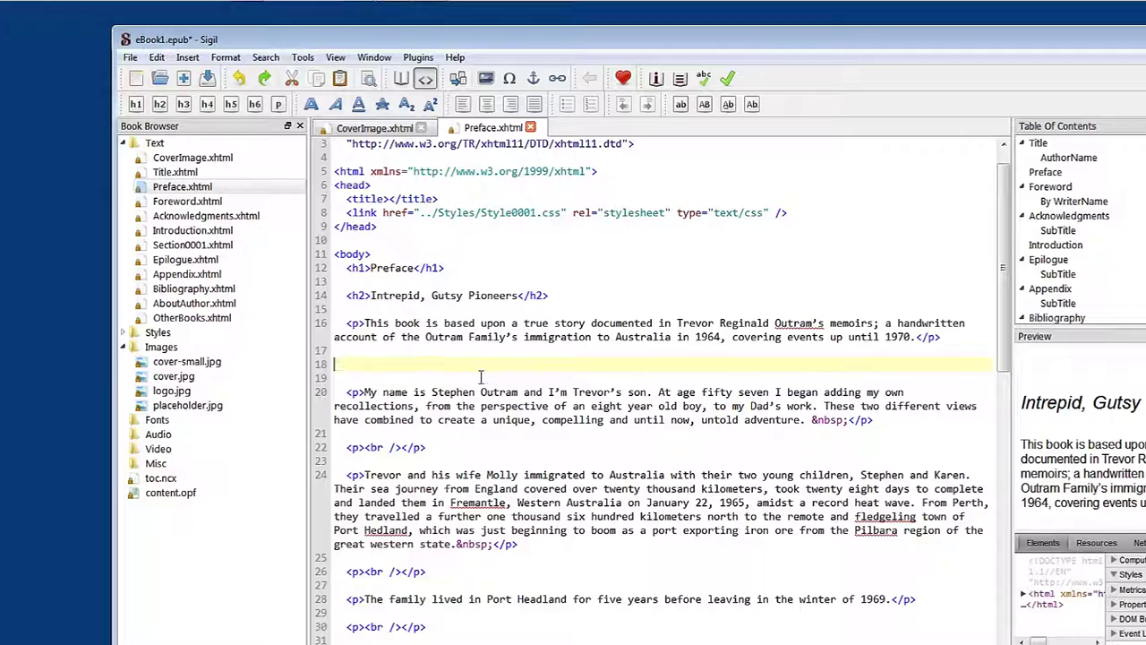
pyautogui.press('BackSpace')
pyautogui.press('BackSpace')
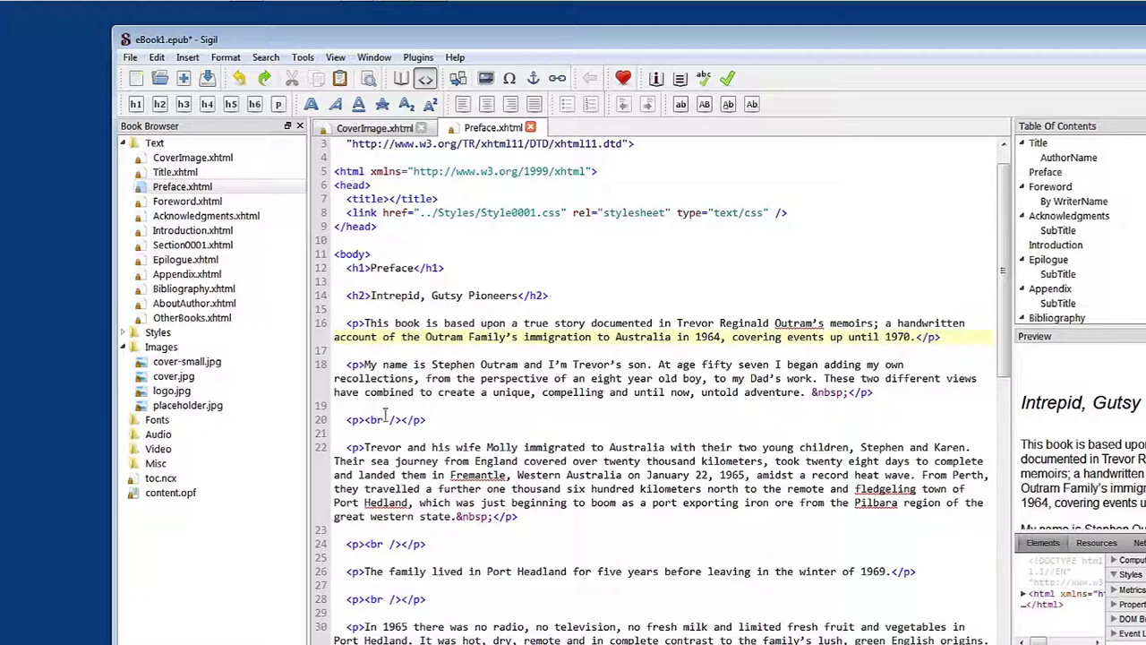
# Step: In Book View, remove the blank lines from below the second body paragraph down to the "While a large portion" paragraph
pyautogui.click(401, 78)
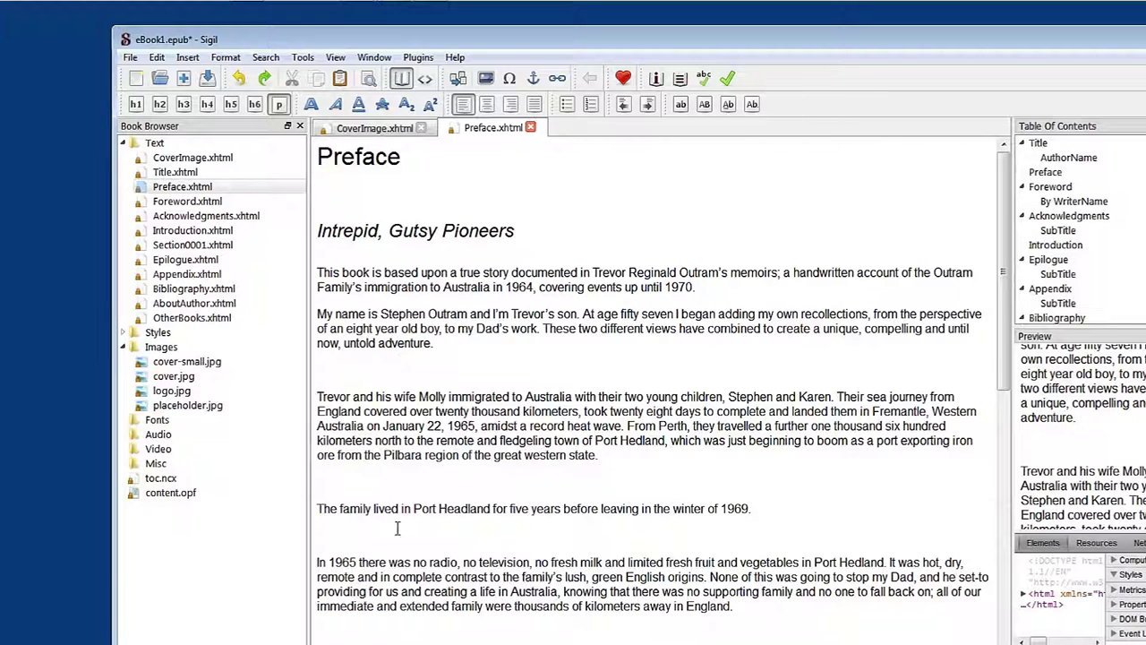
pyautogui.tripleClick(410, 376)
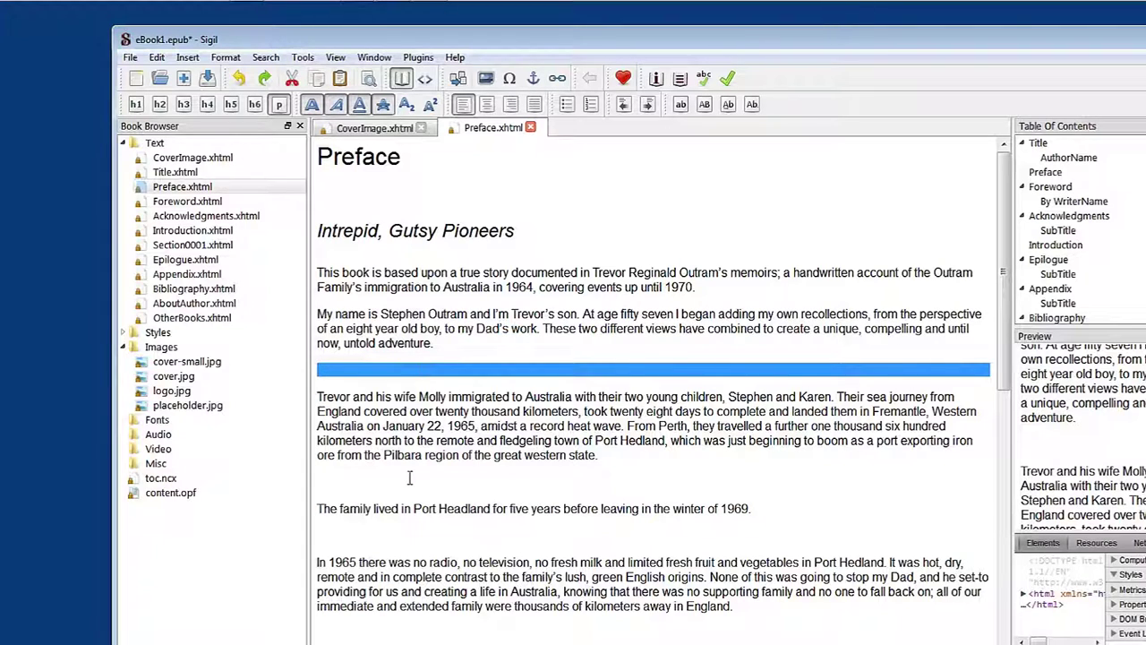
pyautogui.click(409, 479)
pyautogui.click(396, 370)
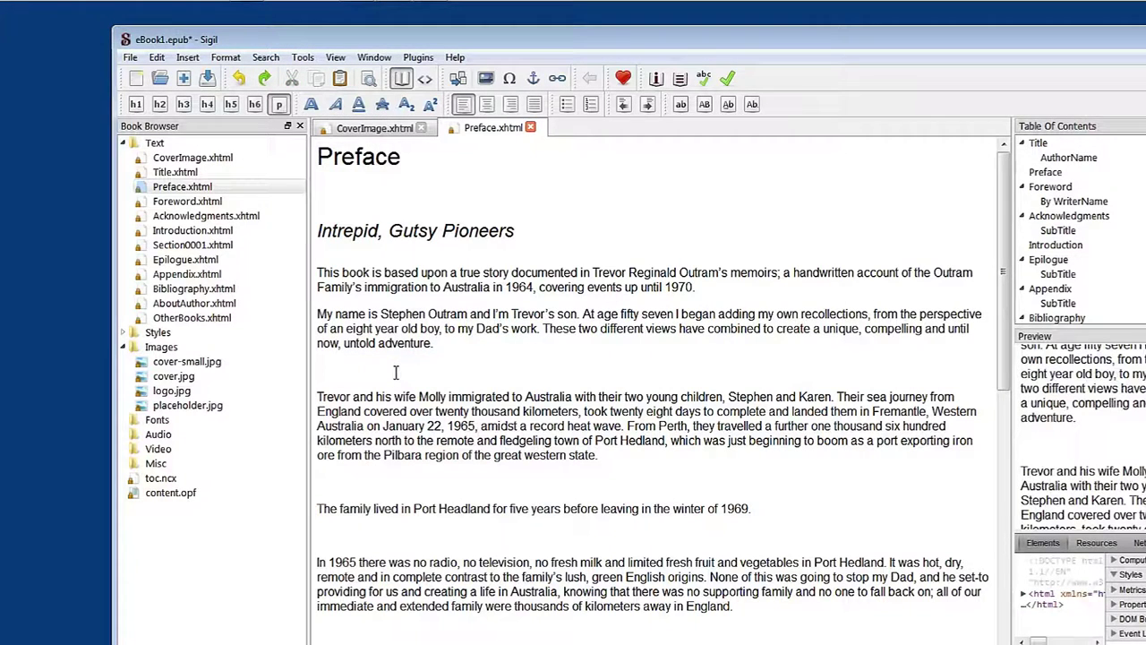
pyautogui.press('BackSpace')
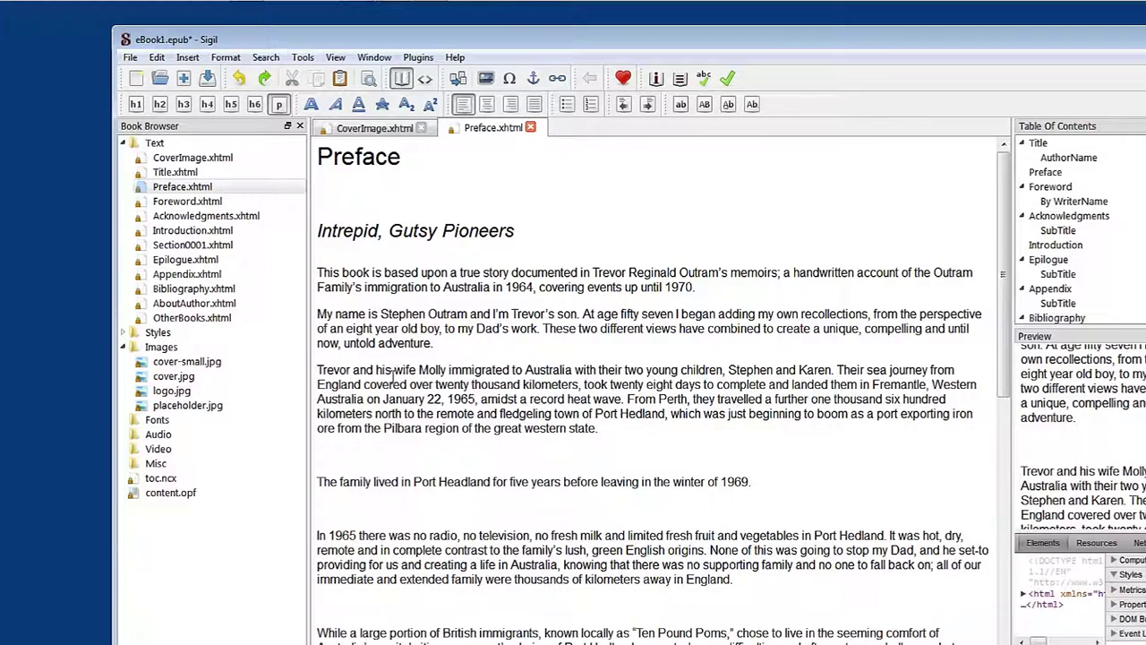
pyautogui.click(377, 454)
pyautogui.press('BackSpace')
pyautogui.click(370, 485)
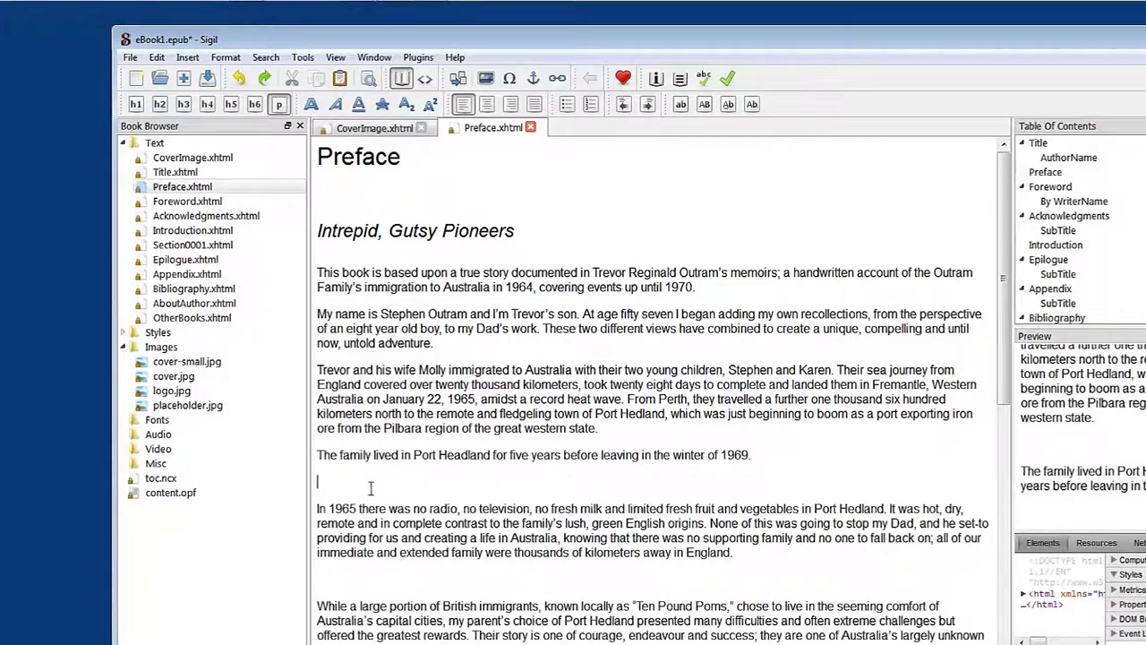
pyautogui.press('BackSpace')
pyautogui.click(438, 552)
pyautogui.press('BackSpace')
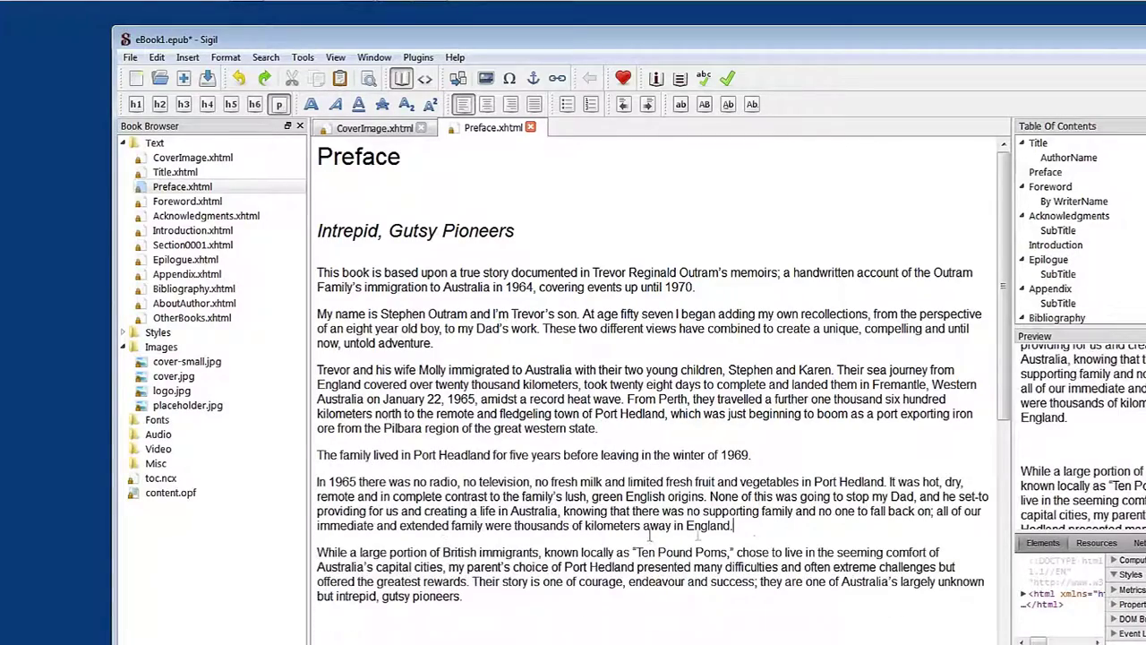
# Step: Remove the remaining blank lines from below the "While a large portion" paragraph down to the author's name
pyautogui.scroll(-5, 768, 454)
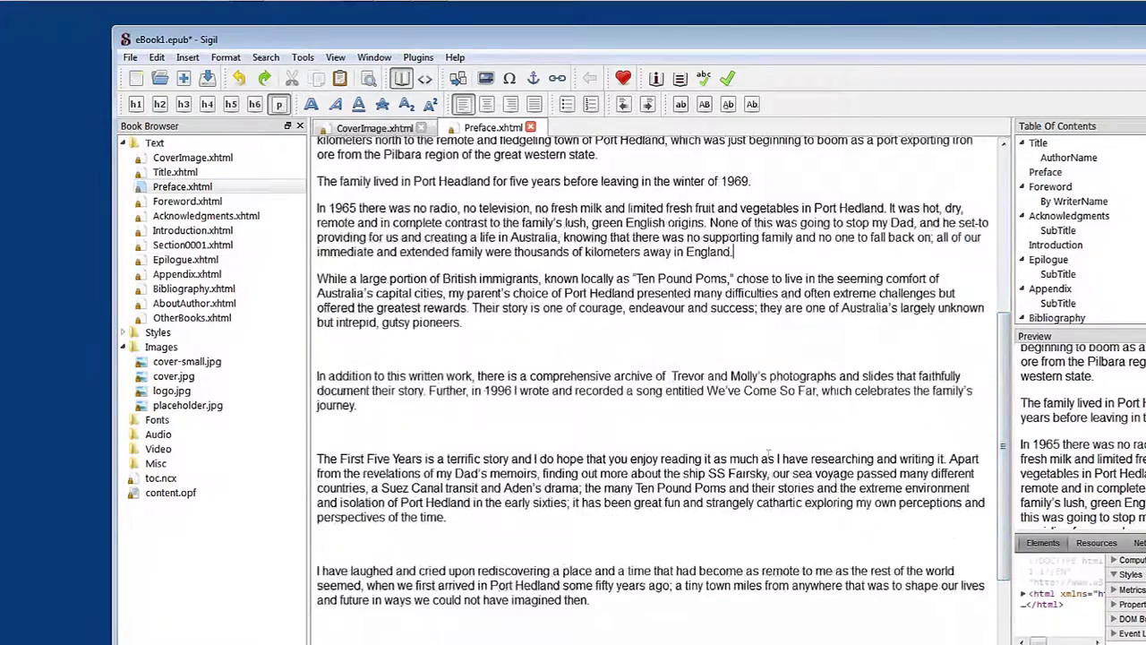
pyautogui.click(424, 351)
pyautogui.press('BackSpace')
pyautogui.click(385, 430)
pyautogui.press('BackSpace')
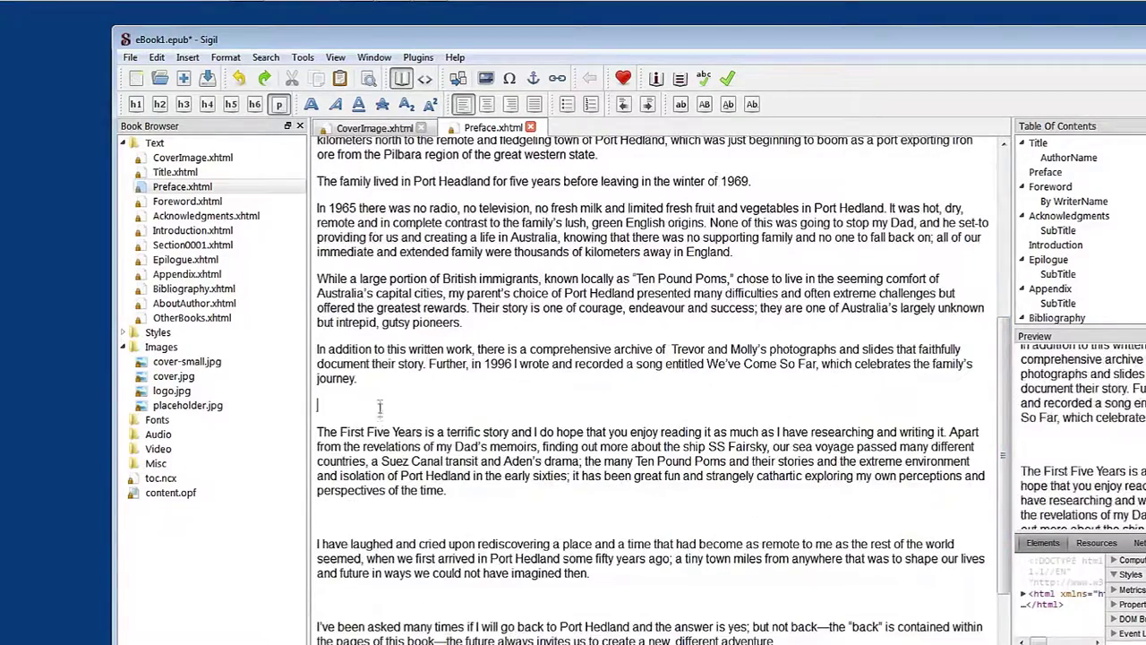
pyautogui.press('BackSpace')
pyautogui.click(365, 492)
pyautogui.press('BackSpace')
pyautogui.click(358, 546)
pyautogui.press('BackSpace')
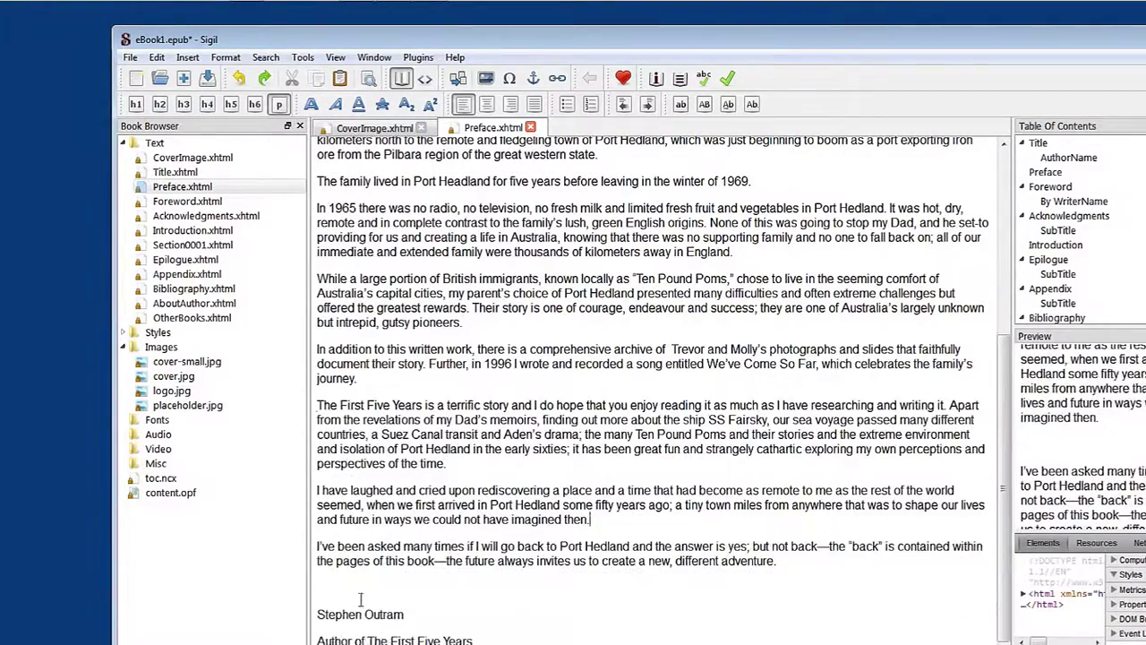
pyautogui.click(359, 591)
pyautogui.press('BackSpace')
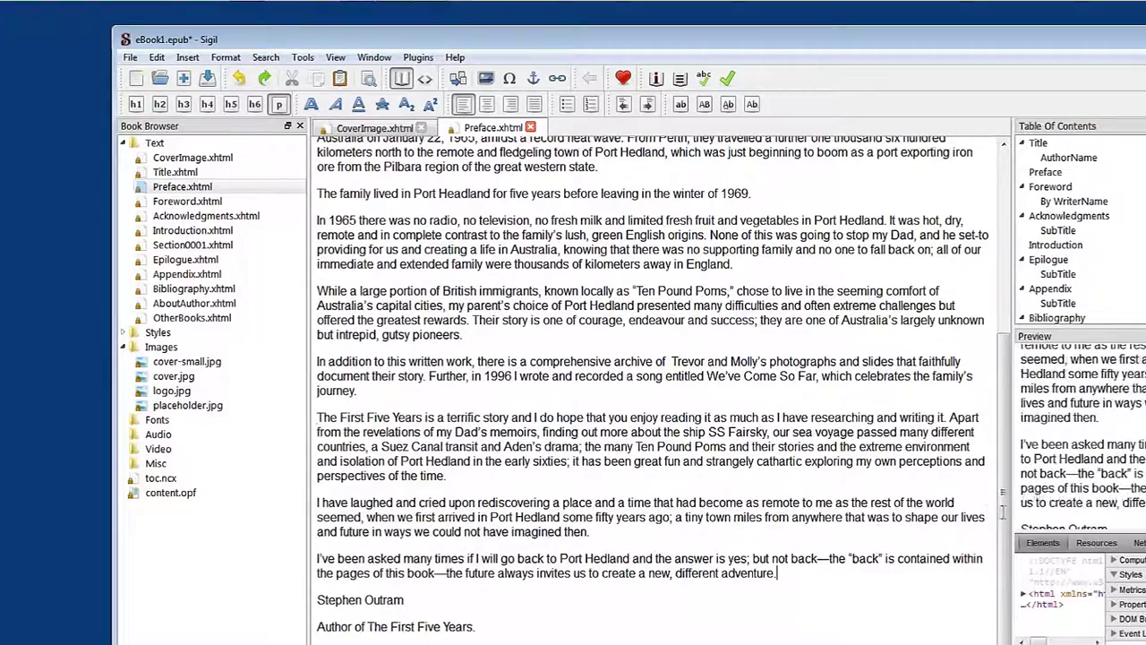
# Step: Review the preface text from start to end and check the HTML code of its closing paragraphs
pyautogui.moveTo(1000, 512); pyautogui.dragTo(994, 407)
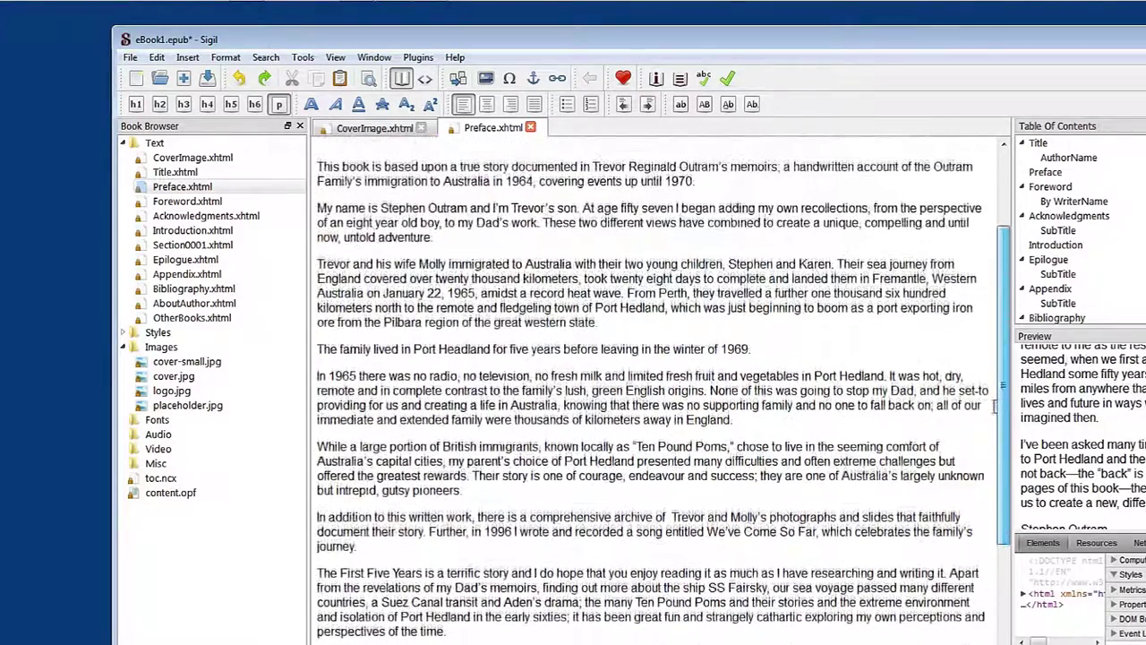
pyautogui.scroll(-4, 425, 627)
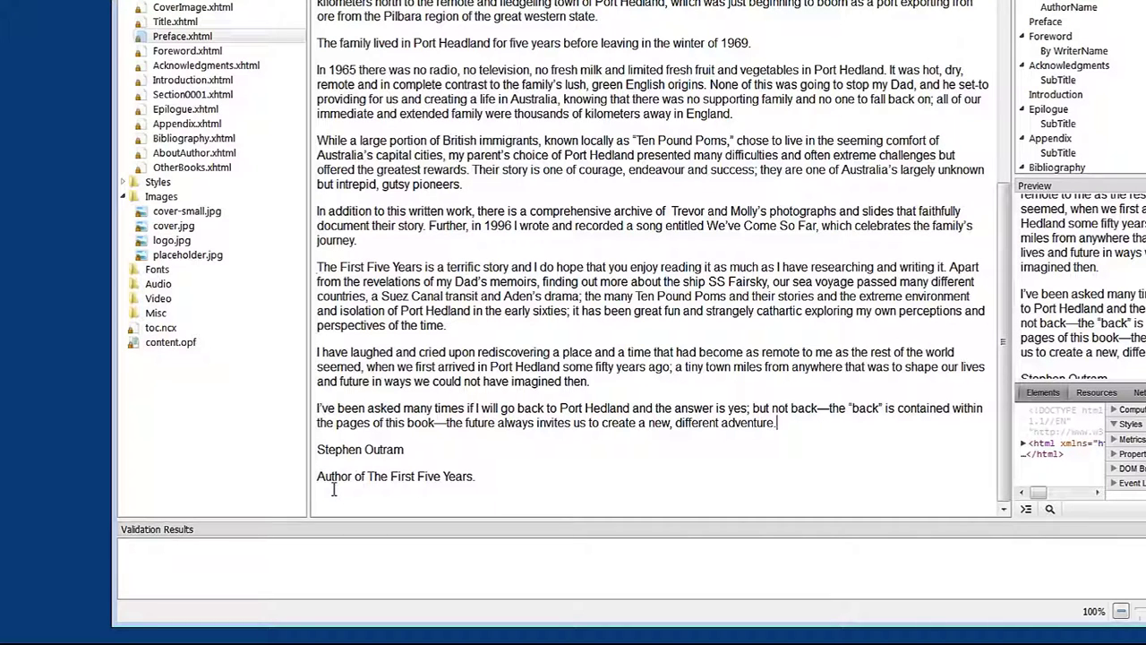
pyautogui.press('F2')
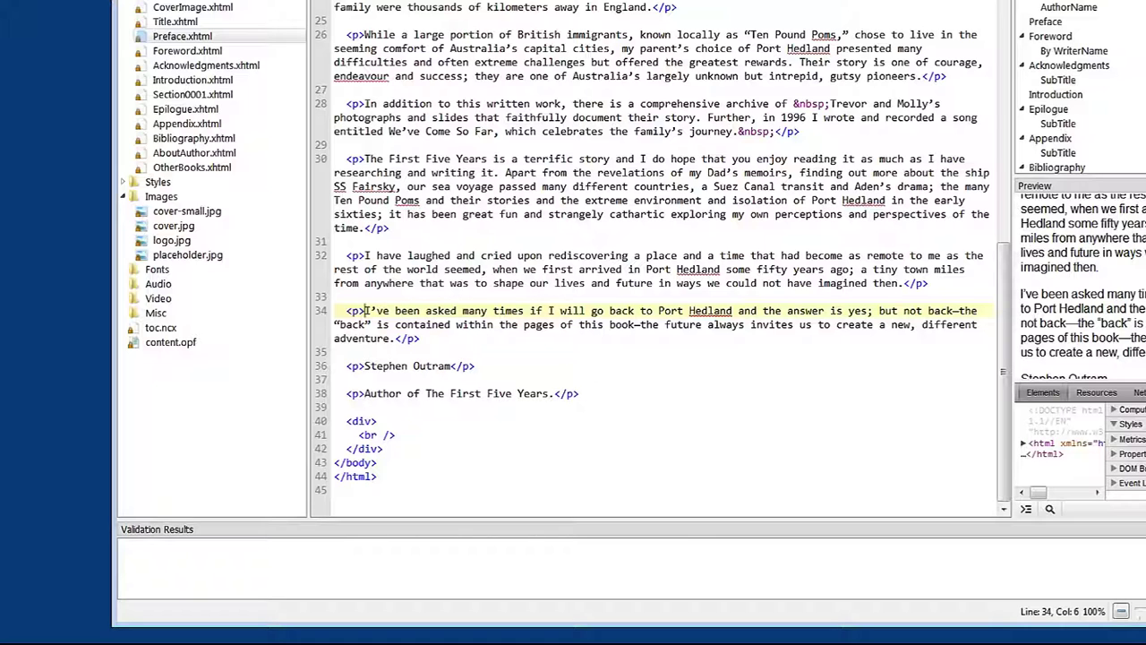
pyautogui.hotkey('ctrl', 'shift', 'b')
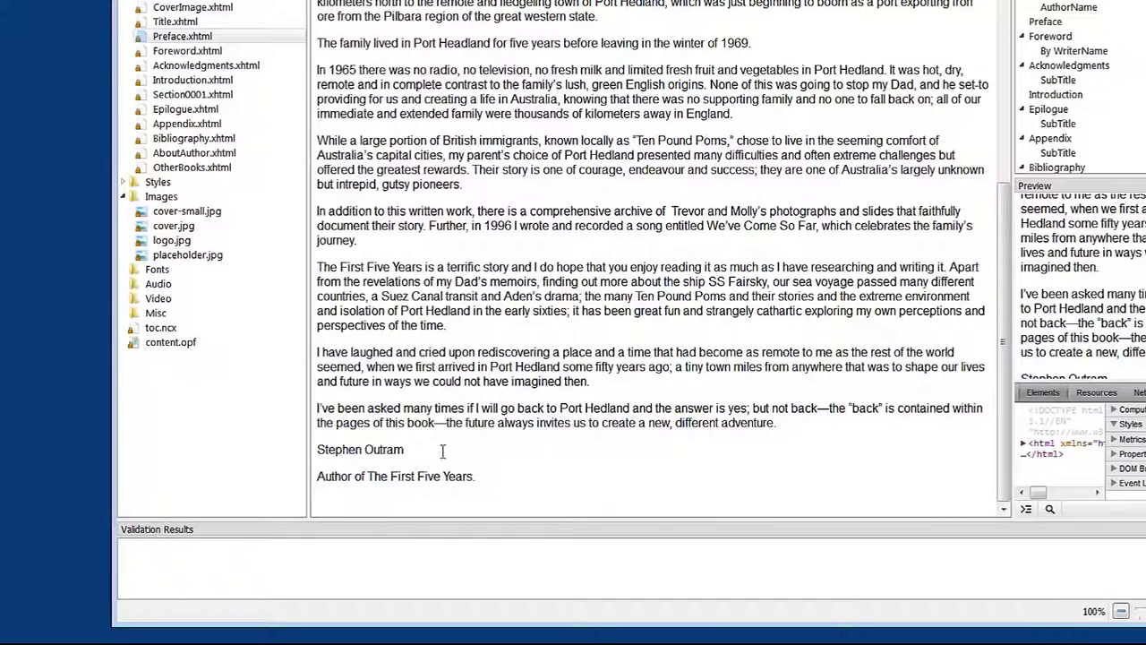
# Step: Put the author's name and the "Author of The First Five Years." line in one paragraph separated by a line break, and check the code
pyautogui.click(318, 477)
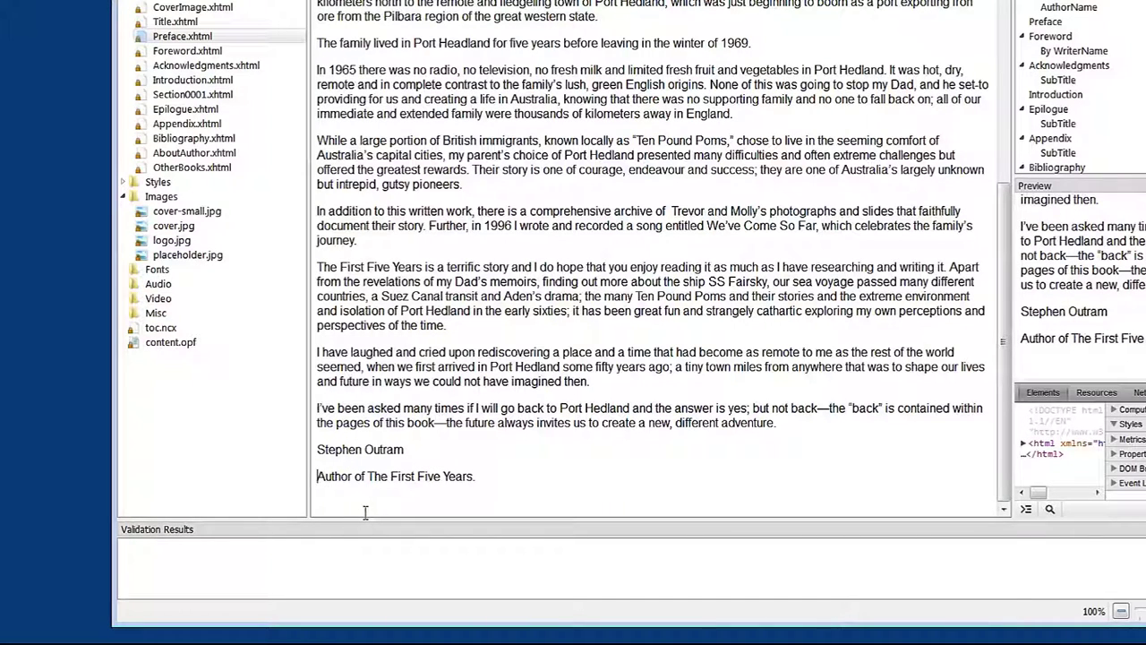
pyautogui.press('BackSpace')
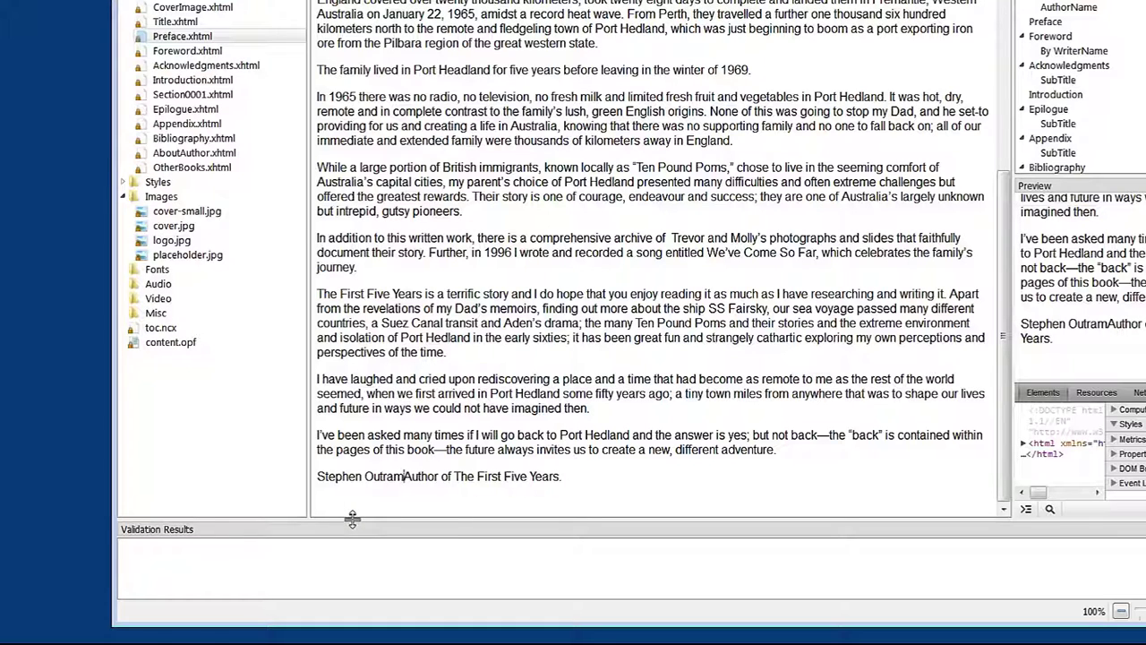
pyautogui.press('Return')
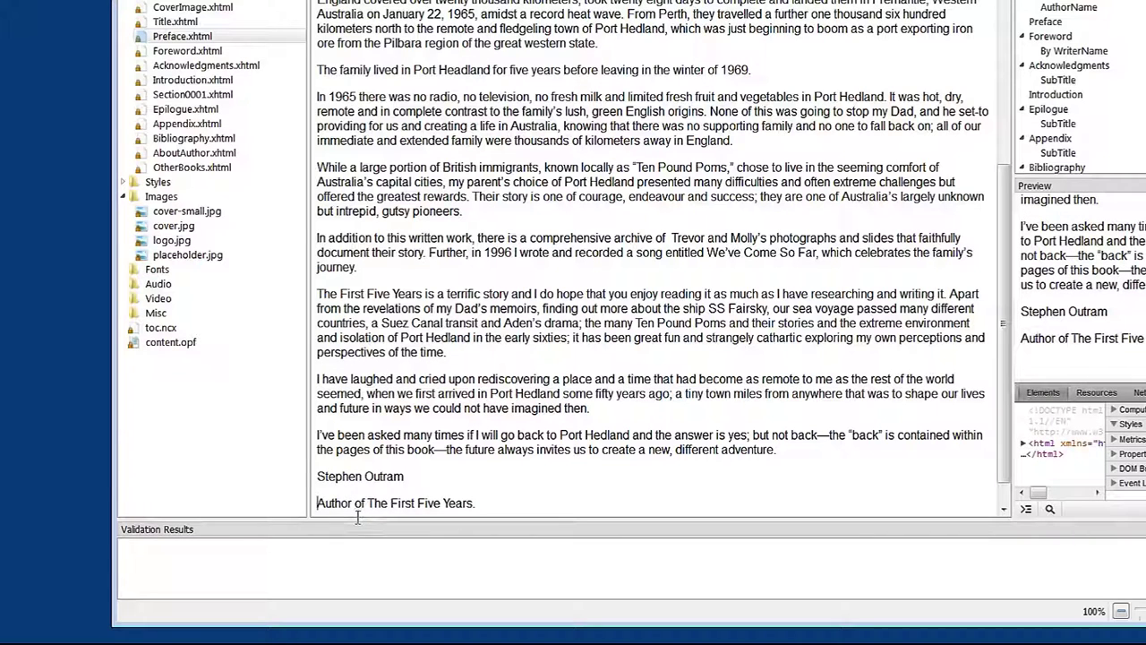
pyautogui.press('BackSpace')
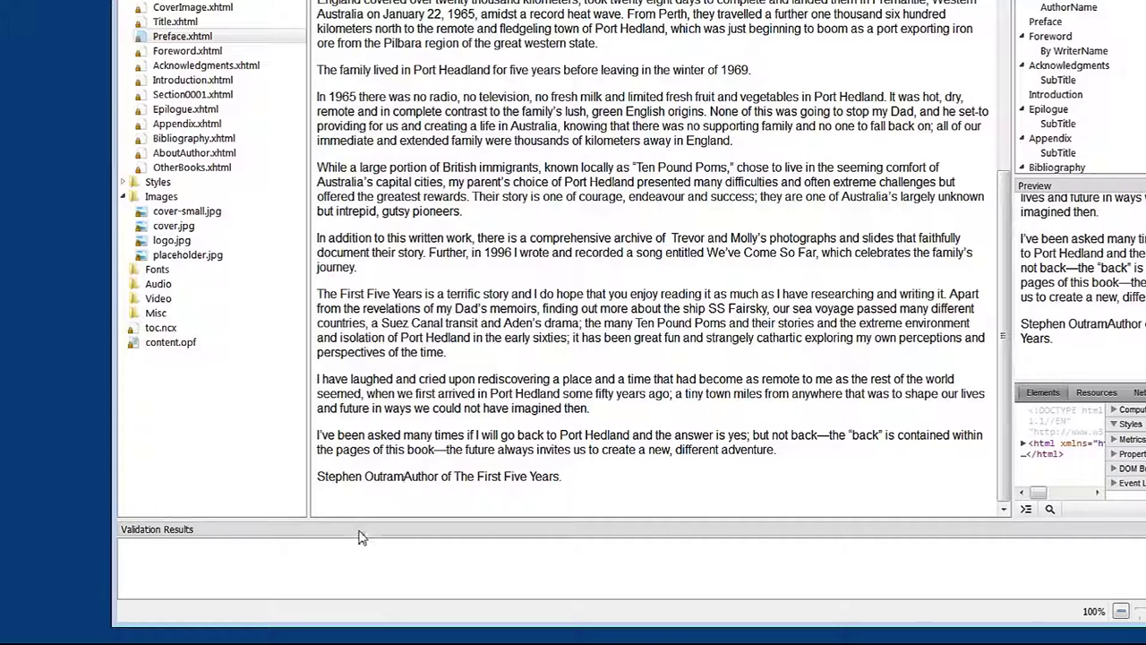
pyautogui.hotkey('shift', 'Return')
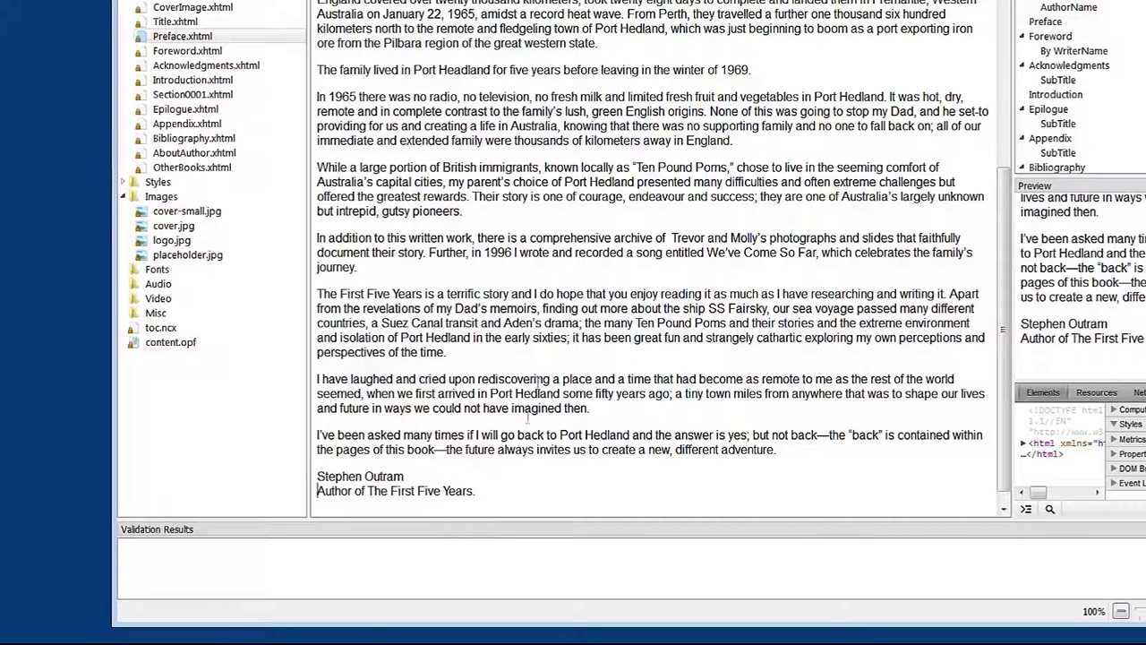
pyautogui.press('F2')
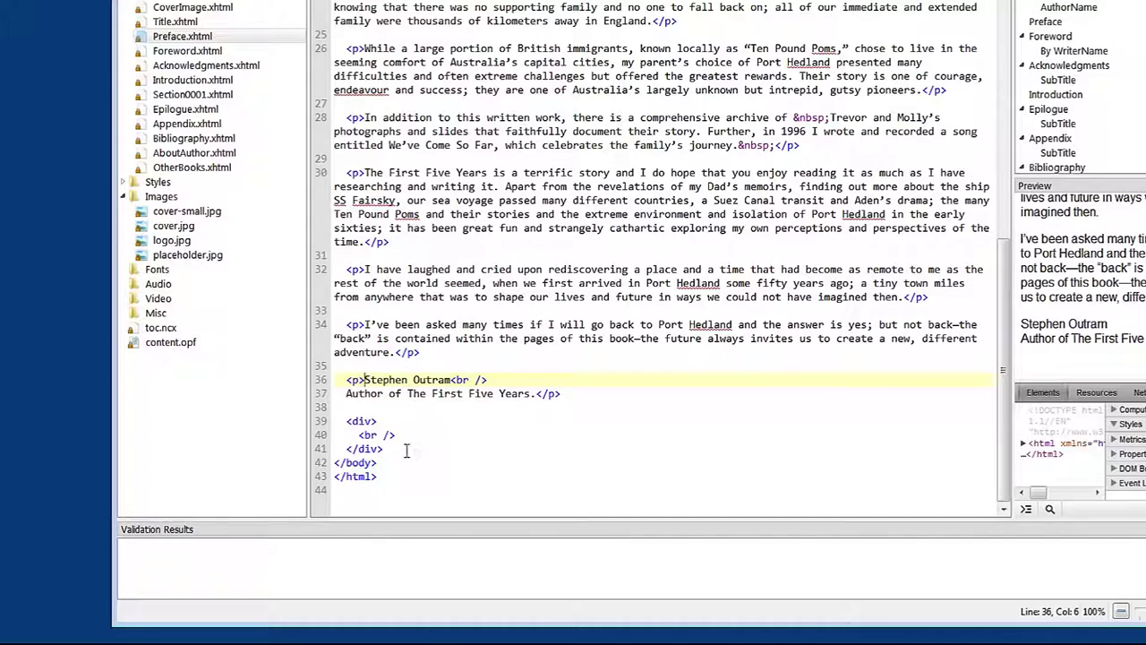
# Step: Delete the empty div block containing a line break below the author's lines in the Preface.xhtml code
pyautogui.moveTo(401, 450); pyautogui.dragTo(335, 414)
pyautogui.click(462, 434)
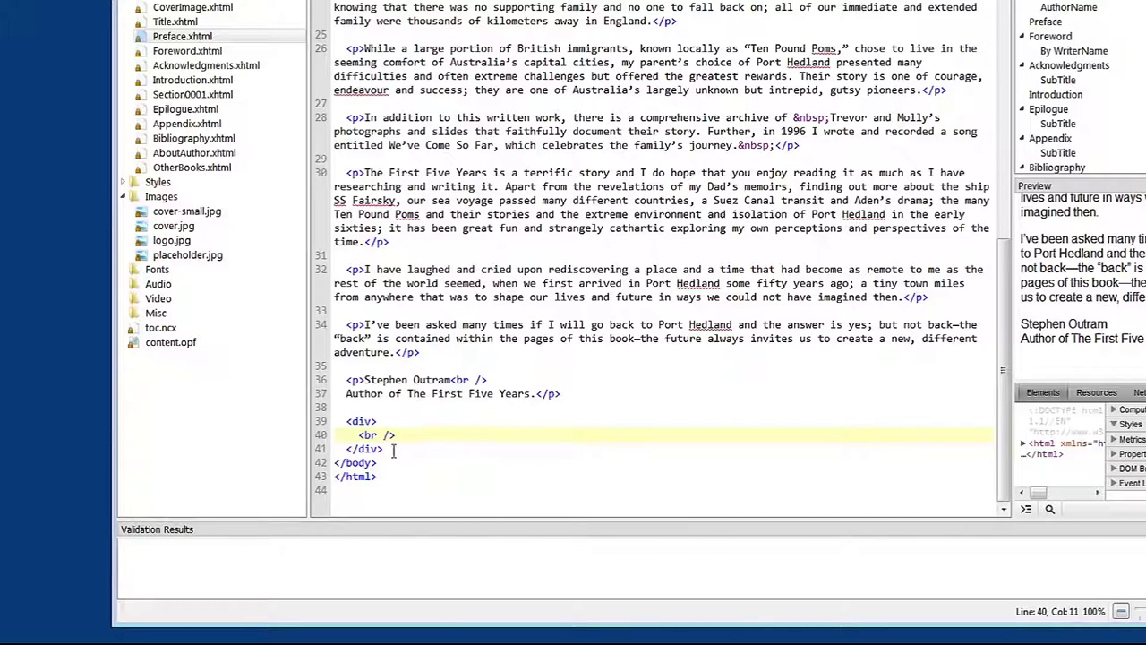
pyautogui.moveTo(402, 449); pyautogui.dragTo(328, 421)
pyautogui.press('BackSpace')
pyautogui.press('BackSpace')
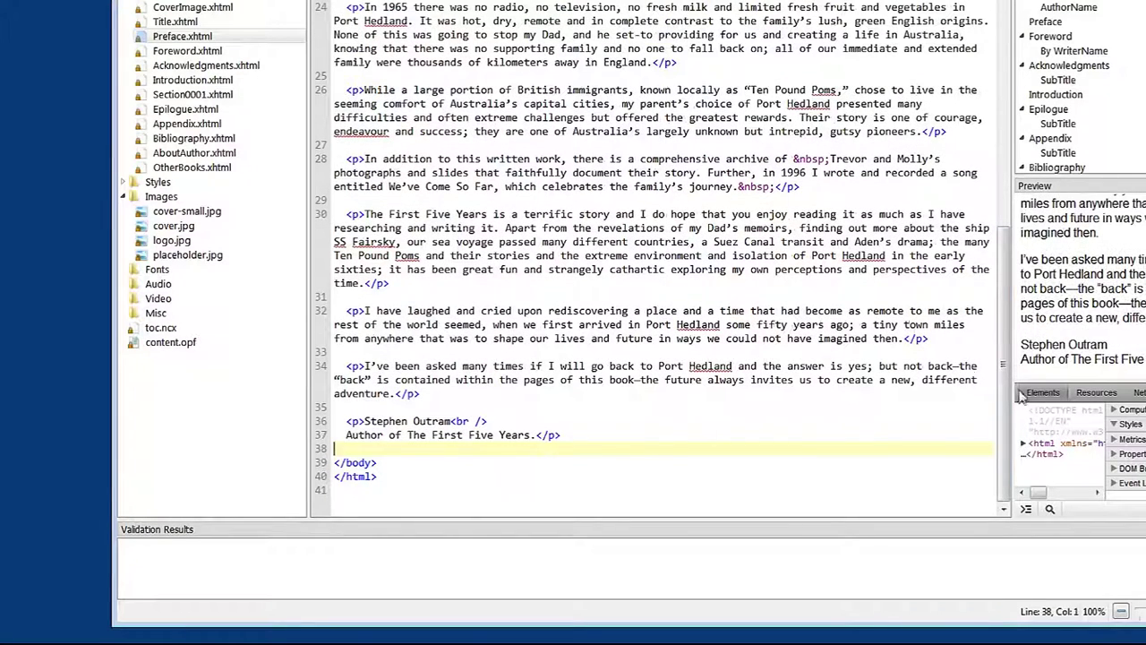
# Step: Remove both &nbsp; entities from the "In addition to this written work" paragraph in the preface code
pyautogui.moveTo(1011, 397); pyautogui.dragTo(1012, 335)
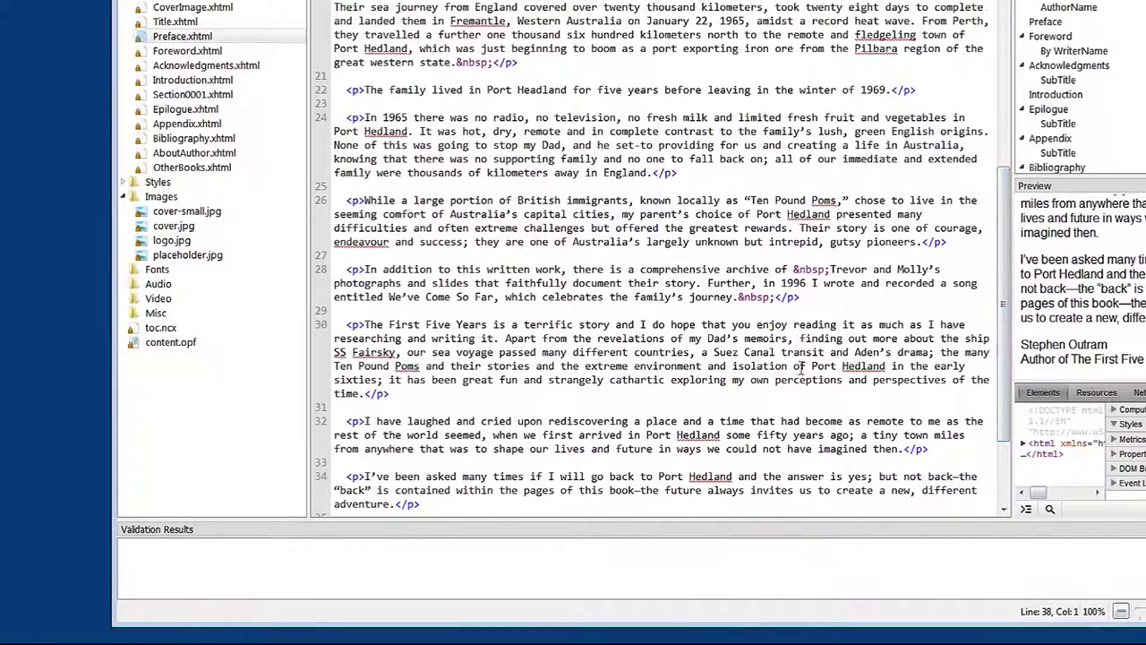
pyautogui.moveTo(739, 298); pyautogui.dragTo(779, 303)
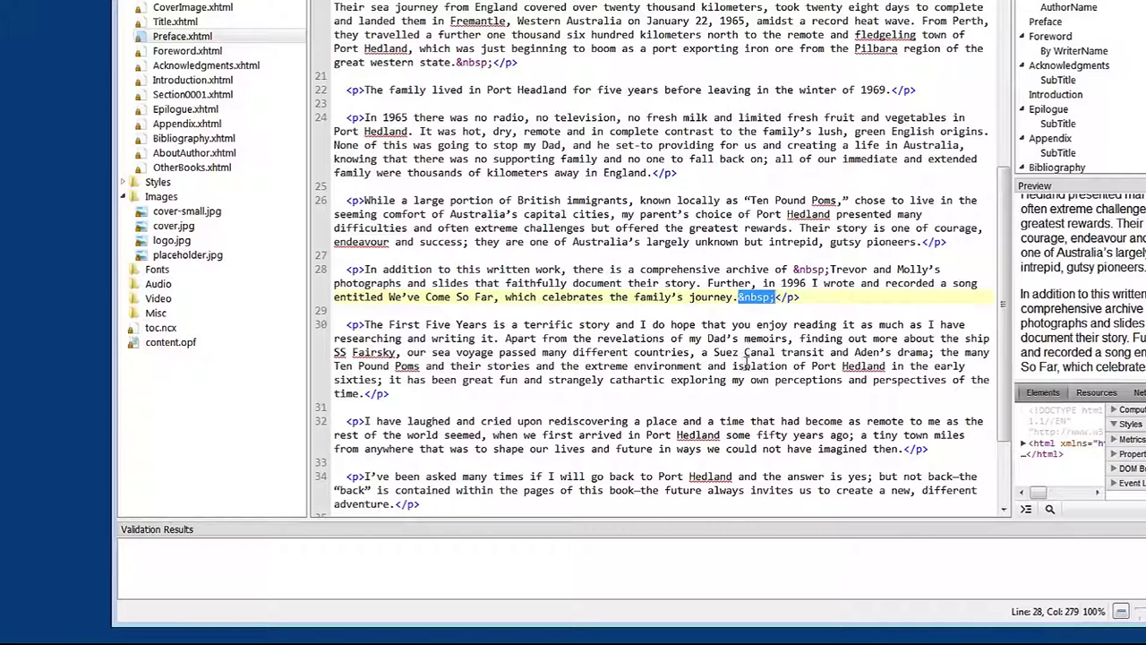
pyautogui.press('Delete')
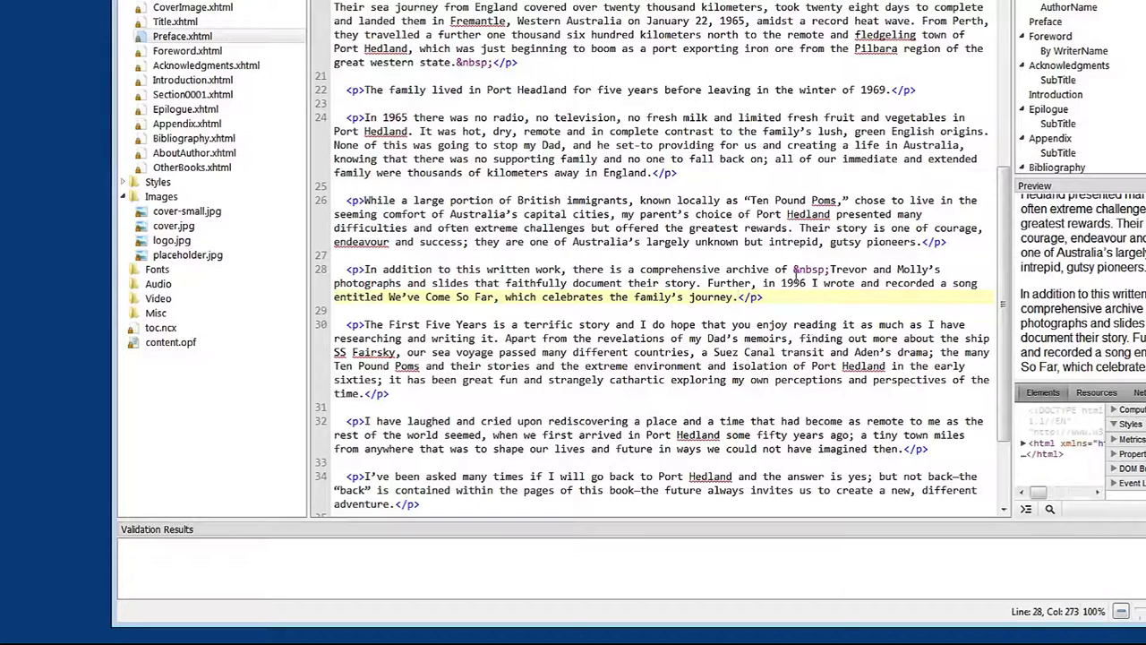
pyautogui.moveTo(794, 270); pyautogui.dragTo(832, 268)
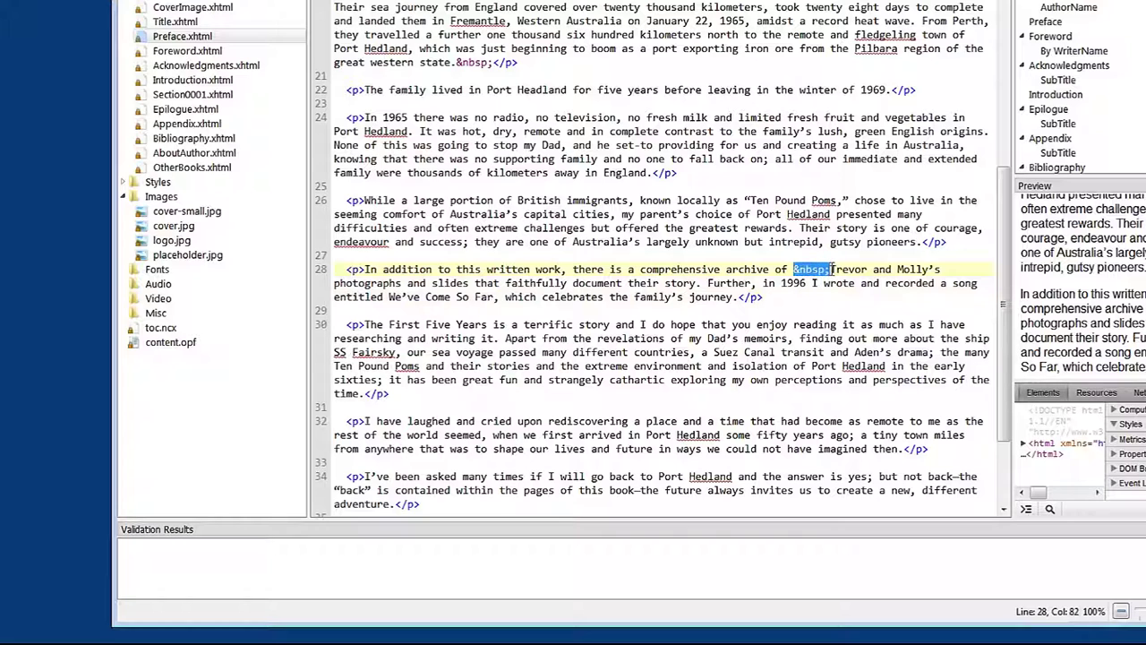
pyautogui.press('Delete')
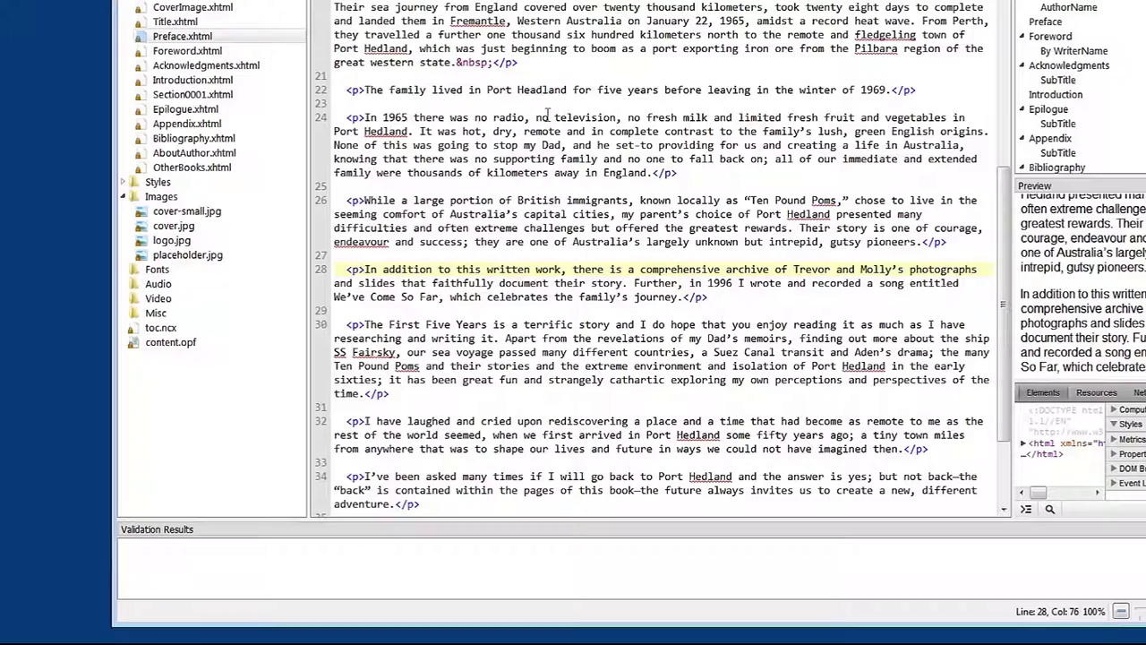
# Step: Examine the upper part of the preface code and compare its stylesheet link with the file in the Styles folder
pyautogui.moveTo(1010, 243); pyautogui.dragTo(988, 111)
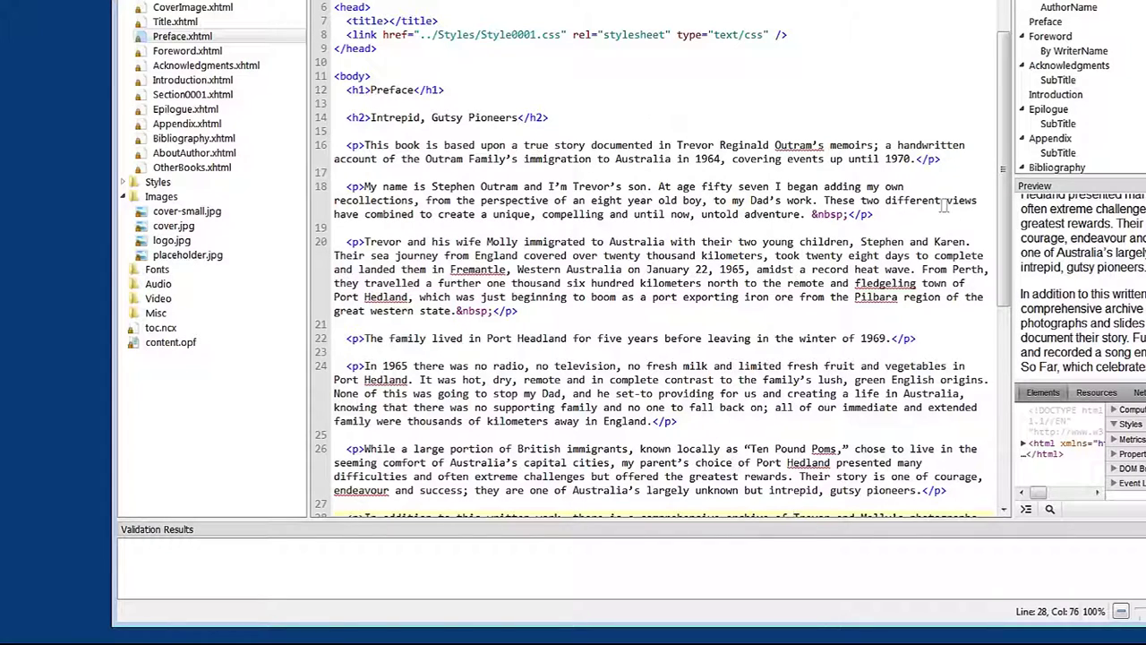
pyautogui.moveTo(1008, 215); pyautogui.dragTo(1009, 179)
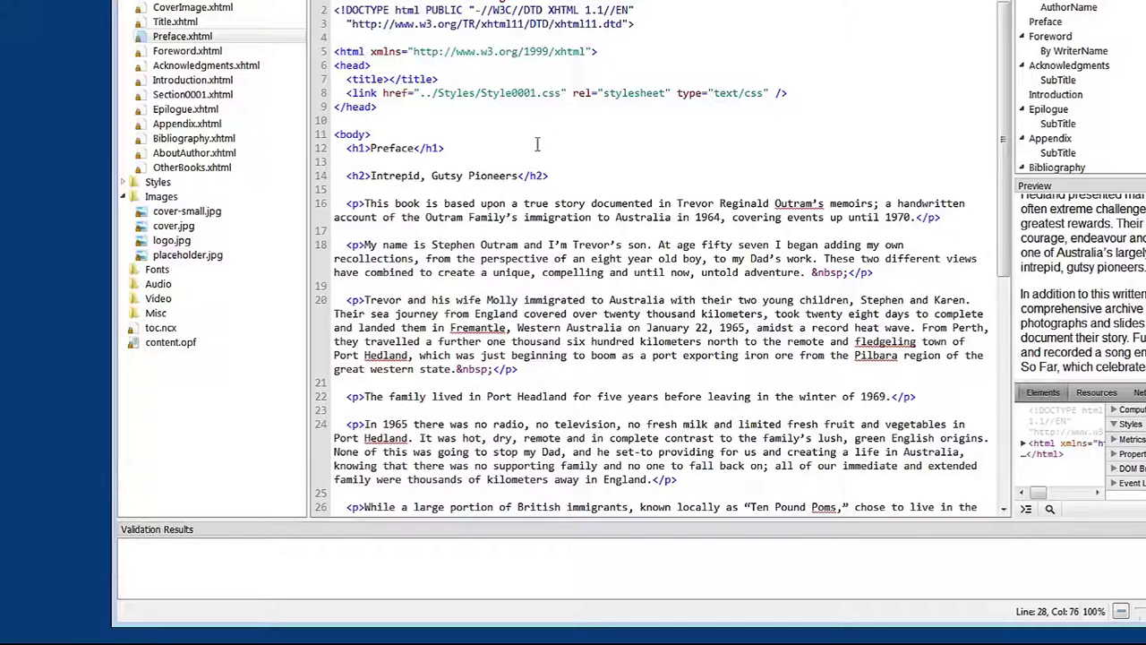
pyautogui.click(123, 183)
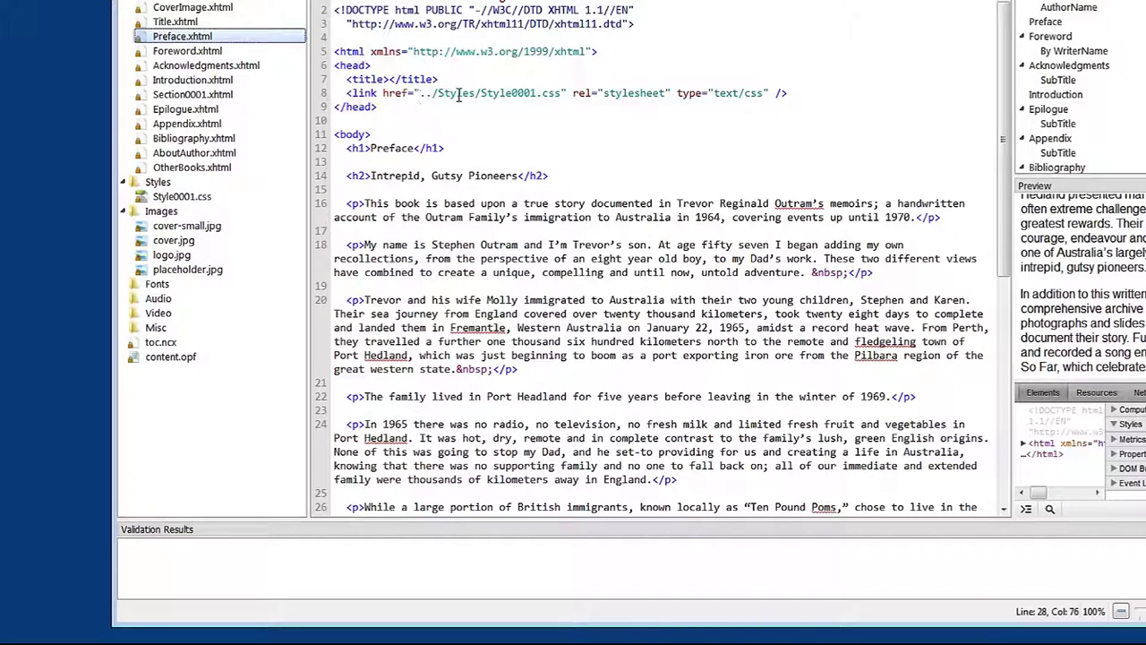
pyautogui.moveTo(480, 94); pyautogui.dragTo(550, 100)
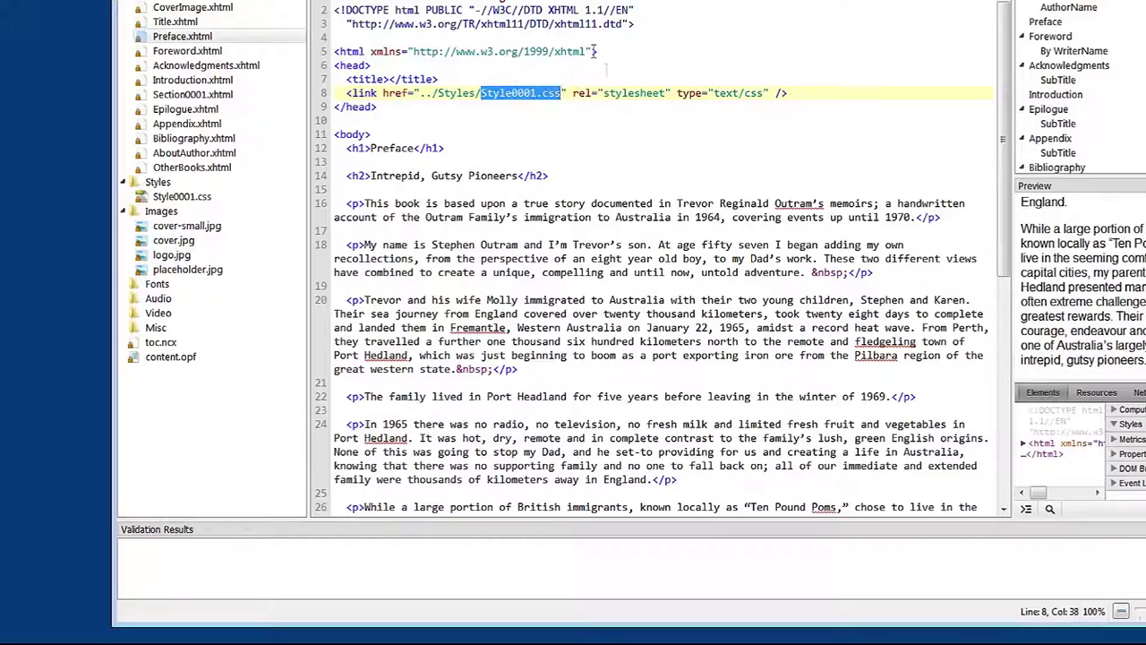
pyautogui.click(582, 272)
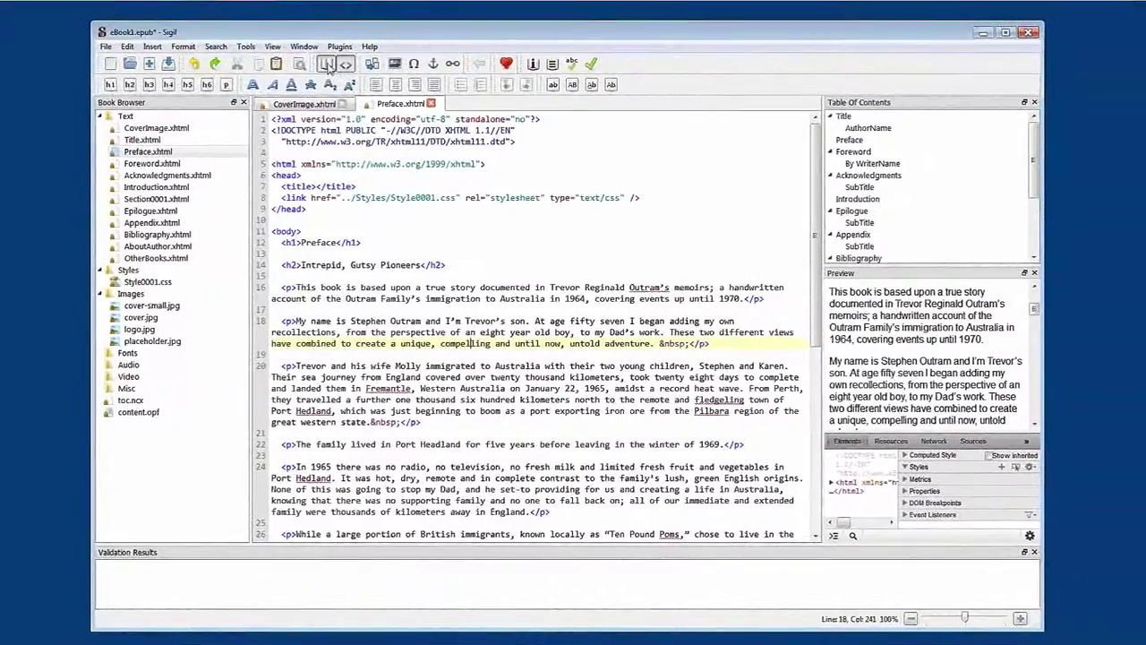
# Step: Return the preface to Book View, save the EPUB, and close Preface.xhtml
pyautogui.hotkey('ctrl', 'shift', 'b')
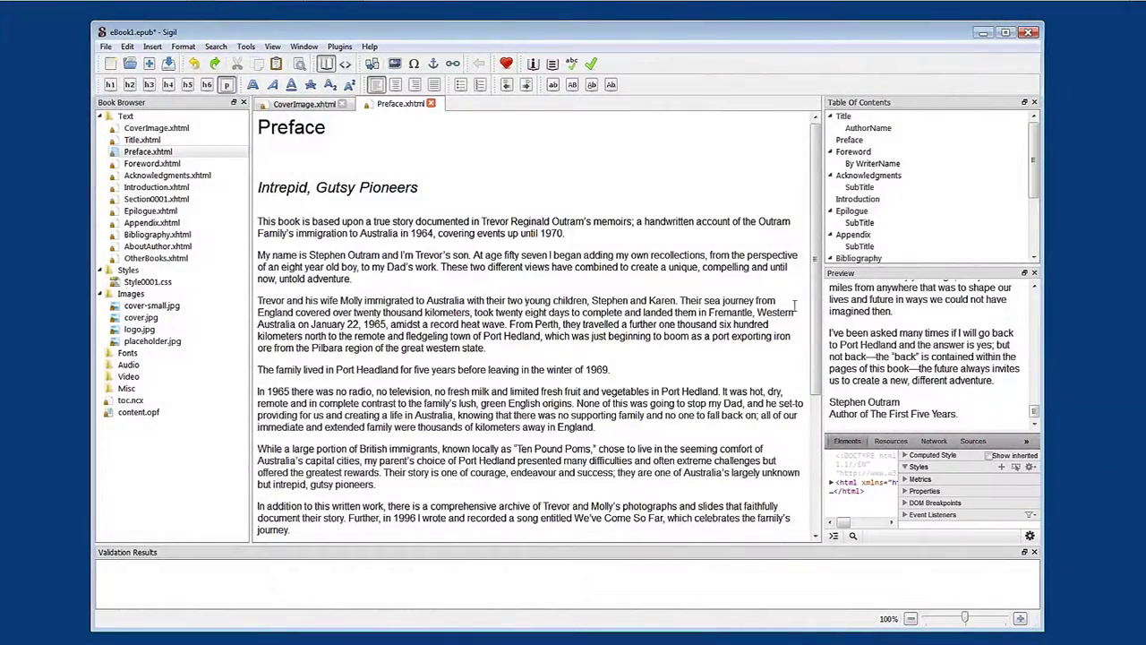
pyautogui.moveTo(816, 277)
pyautogui.mouseDown()
pyautogui.moveTo(817, 437)
pyautogui.moveTo(817, 289)
pyautogui.mouseUp()
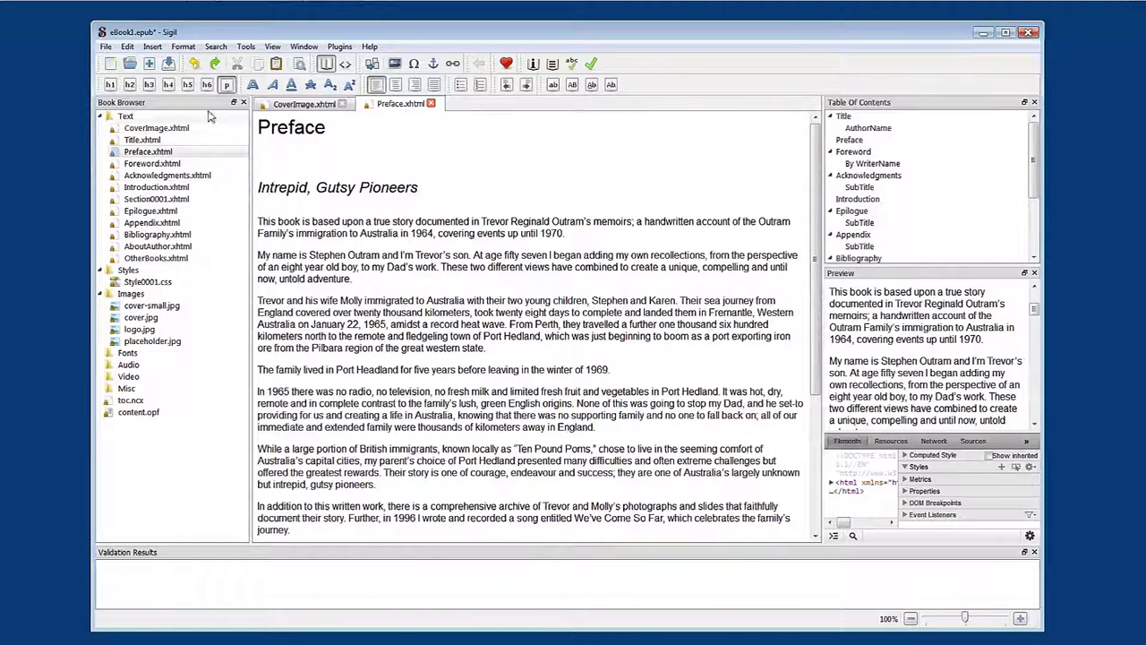
pyautogui.click(167, 64)
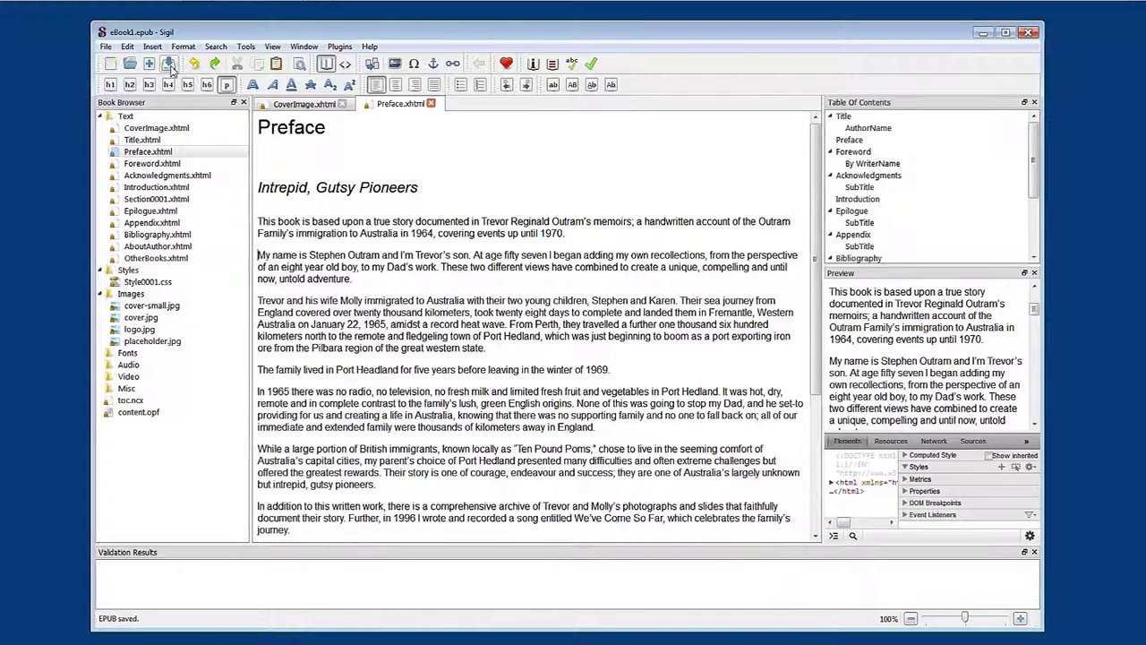
pyautogui.click(431, 104)
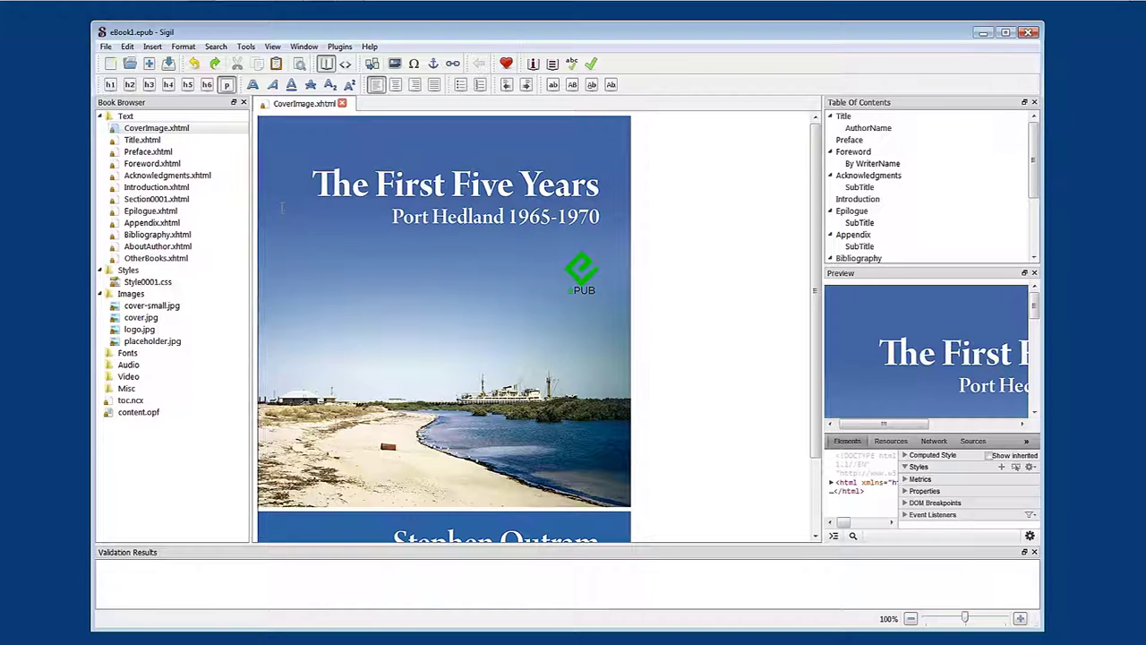
# Step: Delete Foreword.xhtml from the book
pyautogui.rightClick(147, 167)
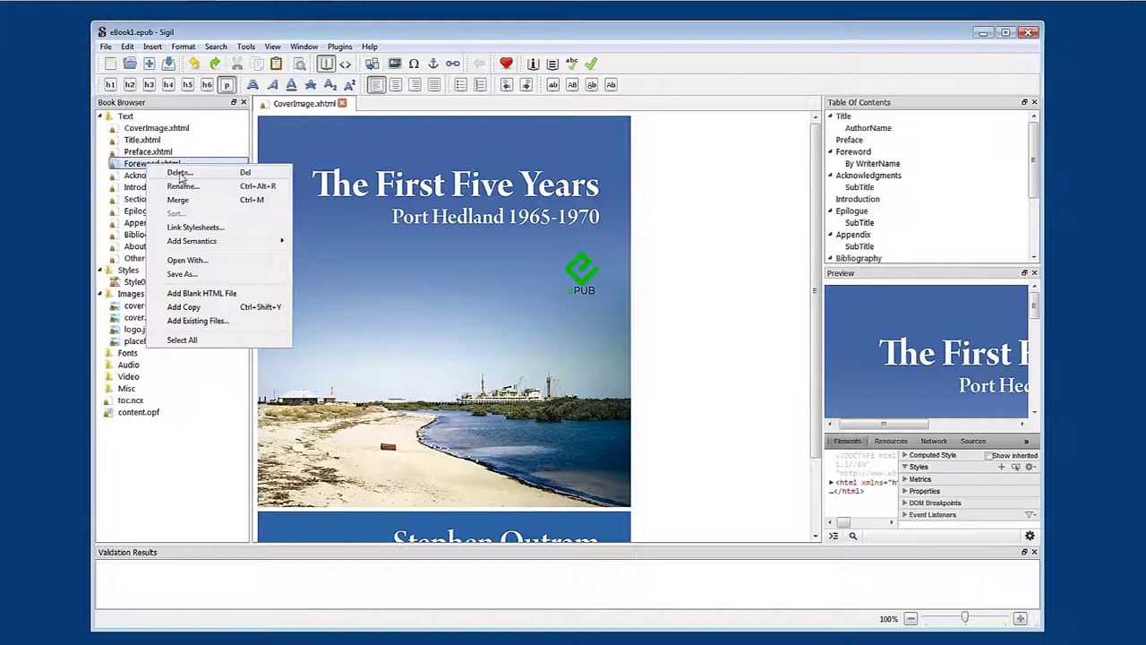
pyautogui.click(179, 172)
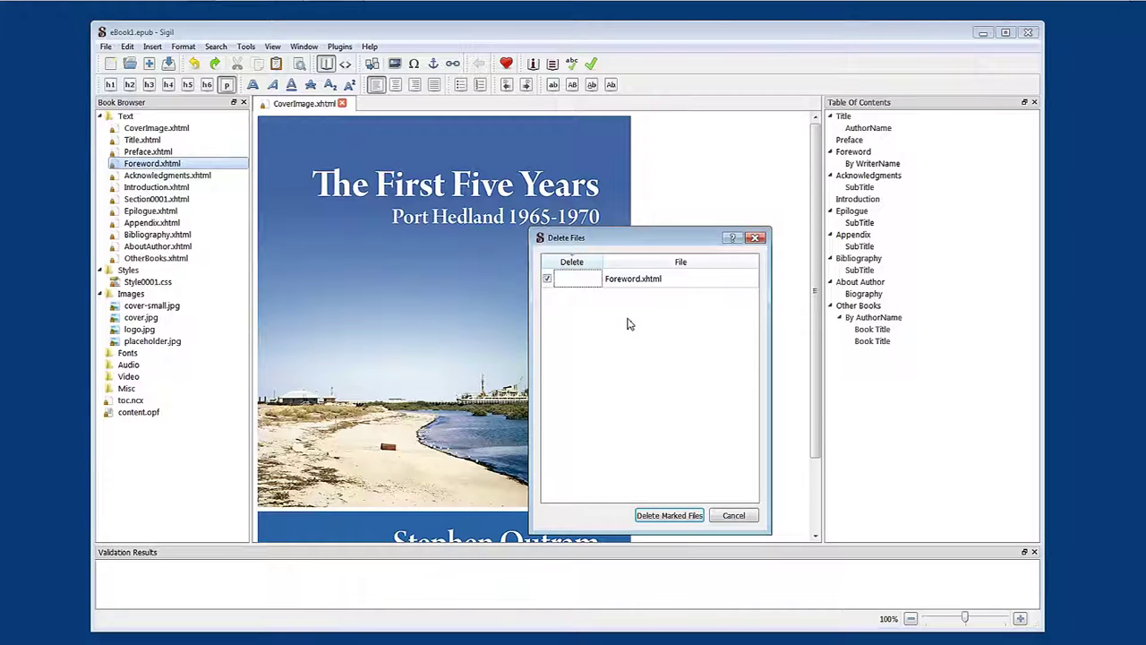
pyautogui.click(641, 516)
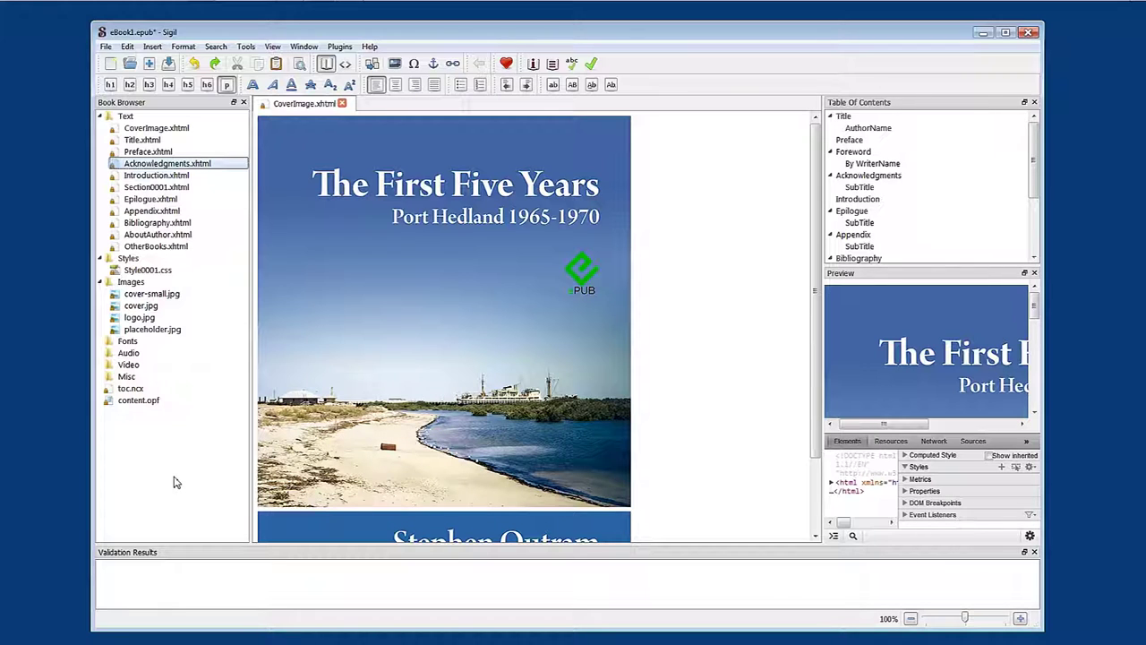
# Step: Open Section0001.xhtml and review the chapter template from its heading down to the footnote text
pyautogui.doubleClick(159, 190)
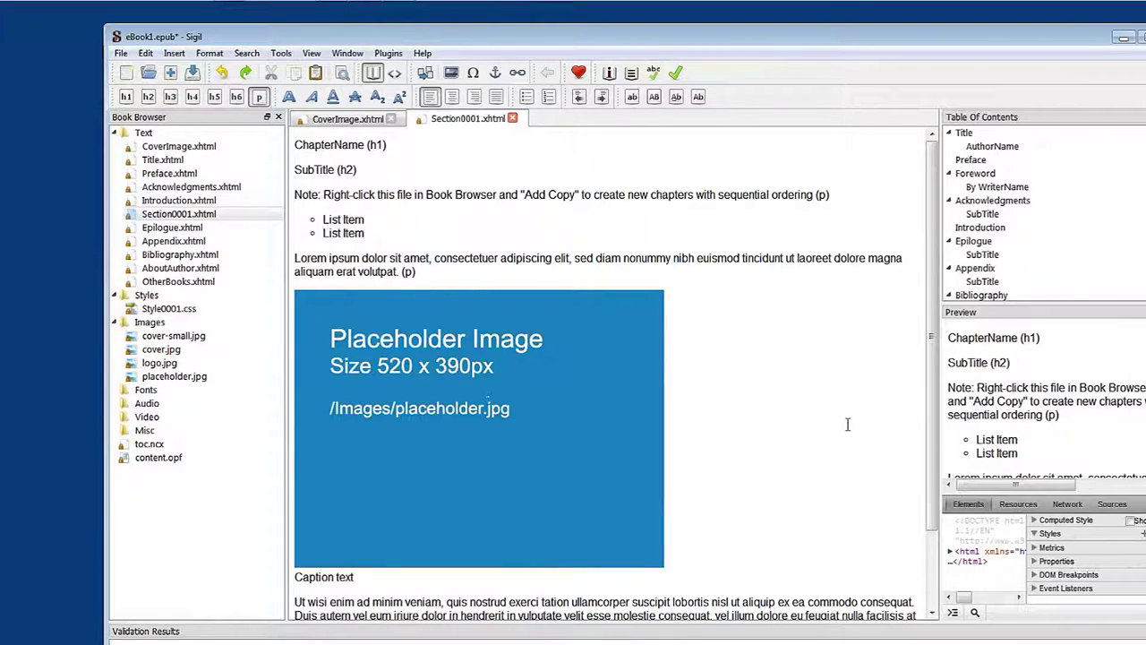
pyautogui.click(146, 218)
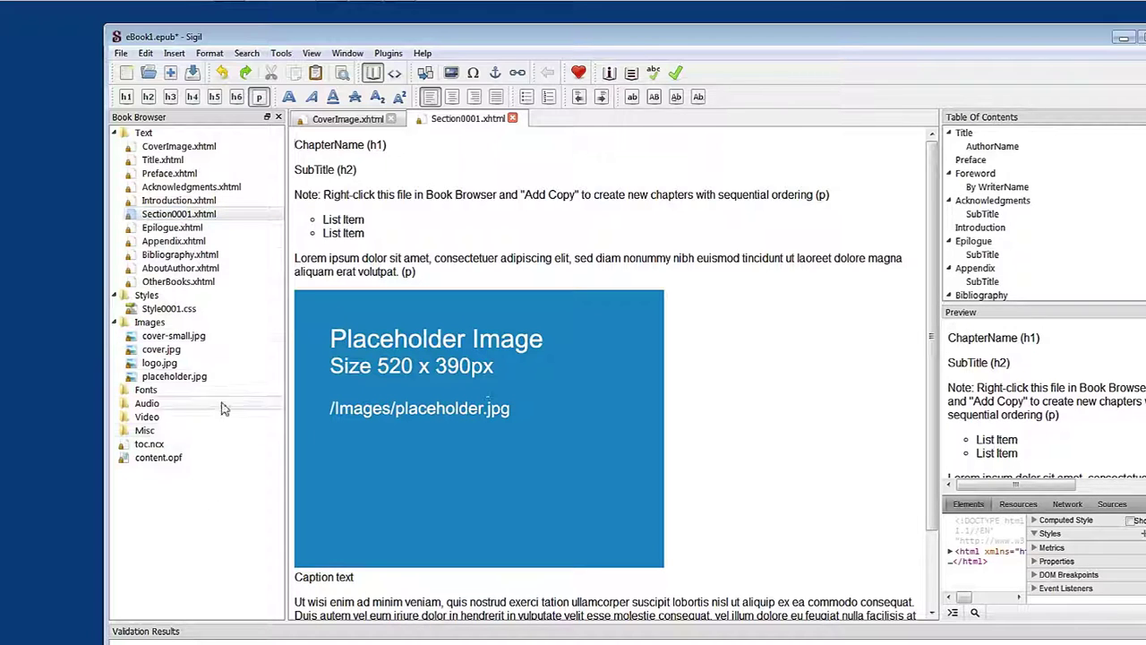
pyautogui.click(197, 216)
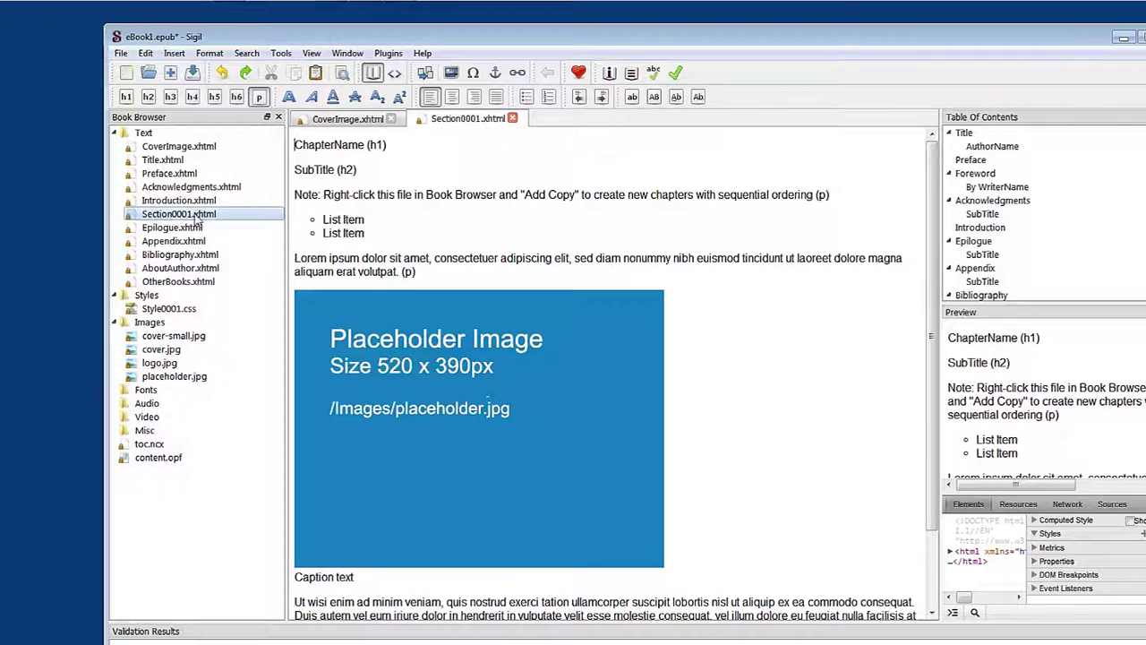
pyautogui.rightClick(175, 219)
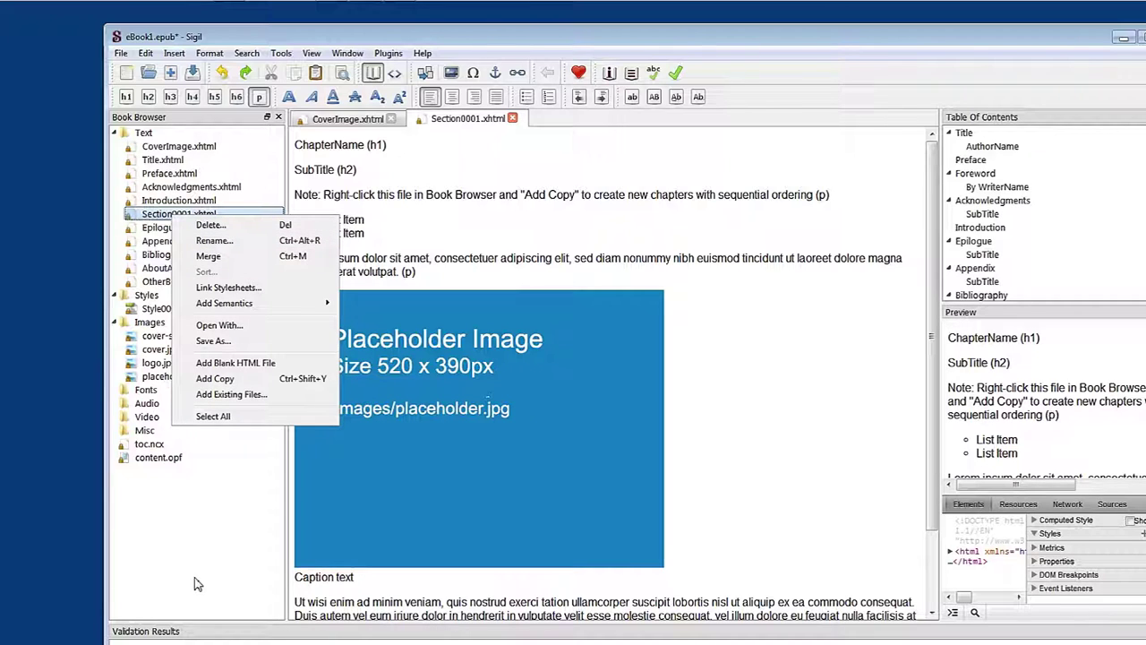
pyautogui.click(799, 432)
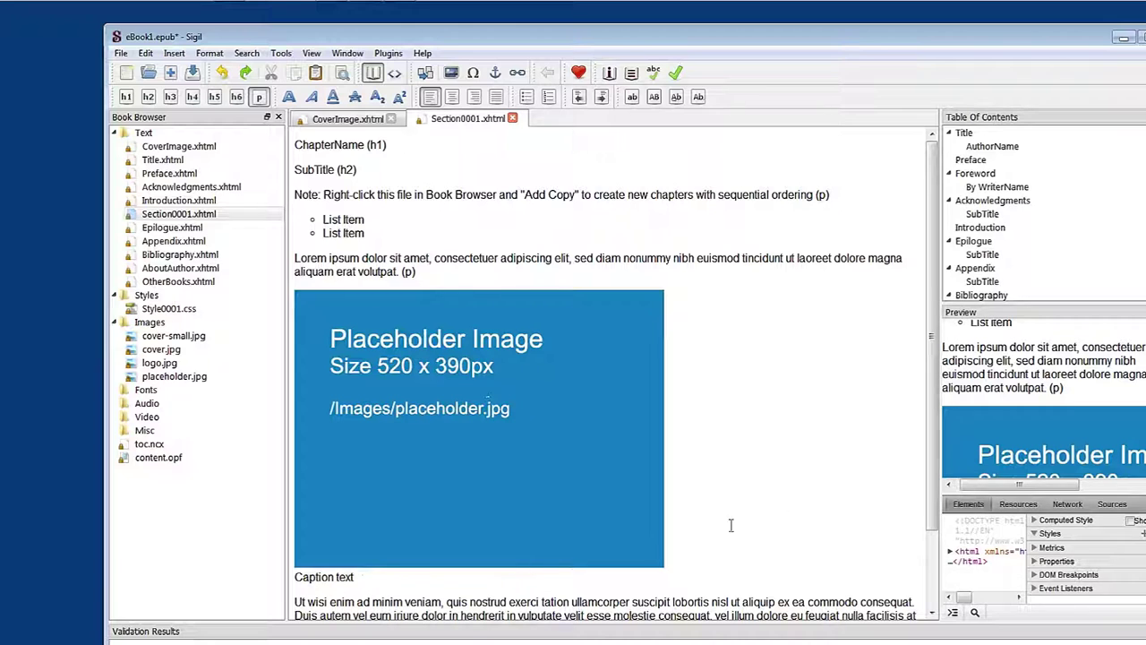
pyautogui.scroll(-2, 788, 546)
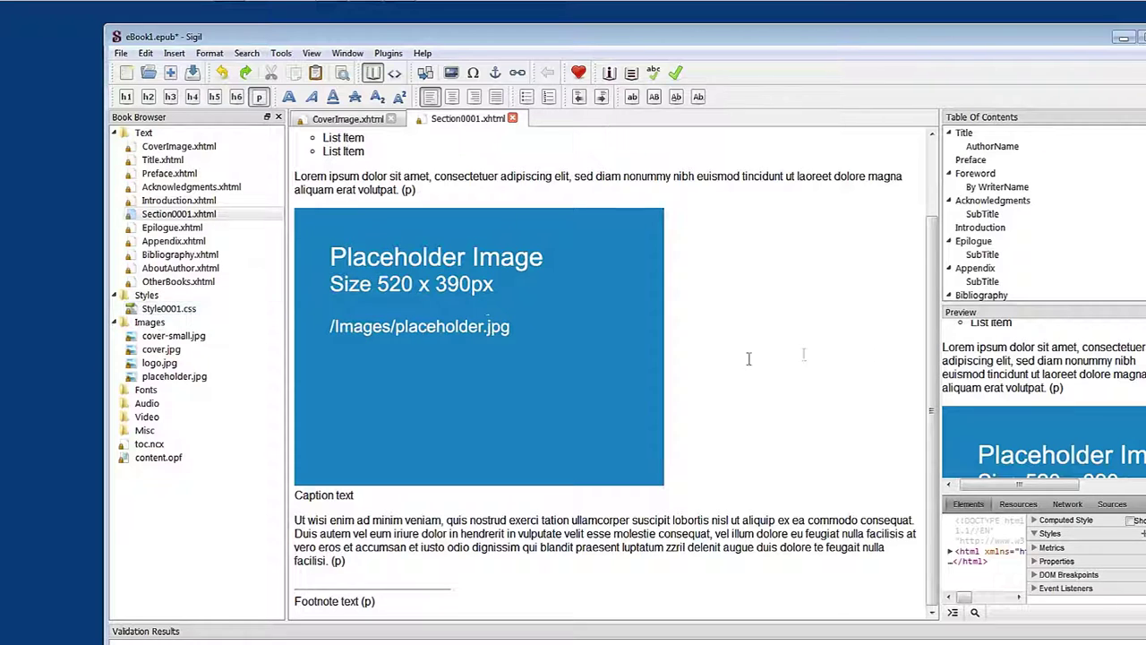
pyautogui.scroll(3, 890, 281)
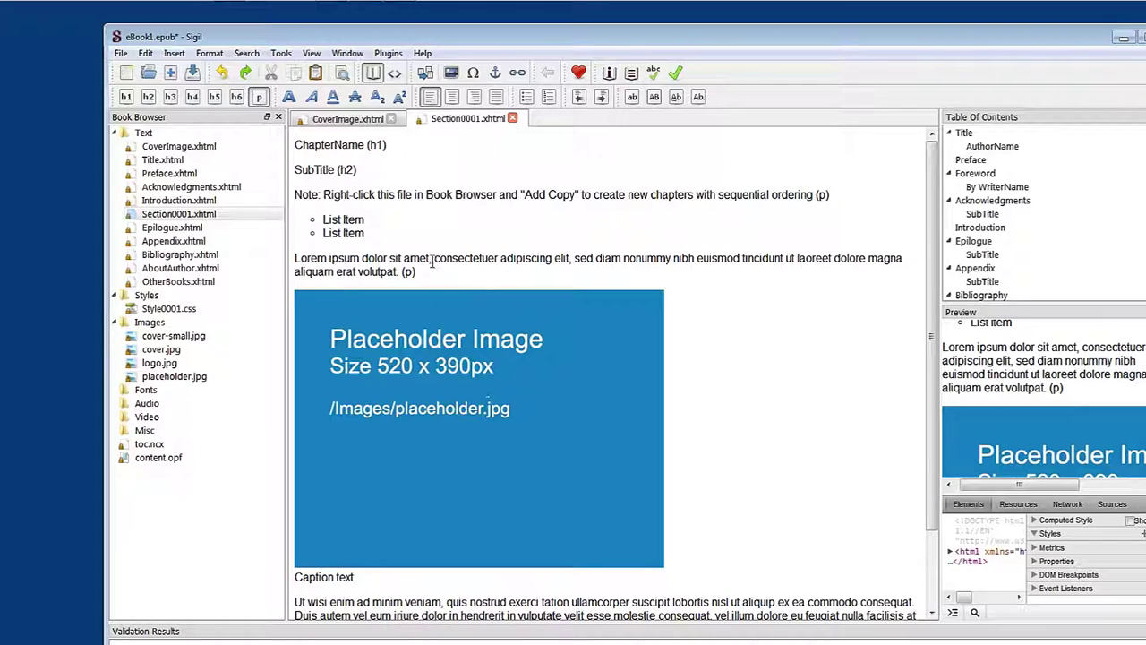
# Step: Add a copy of Section0001.xhtml as a new chapter file and go back to Section0001.xhtml
pyautogui.rightClick(177, 218)
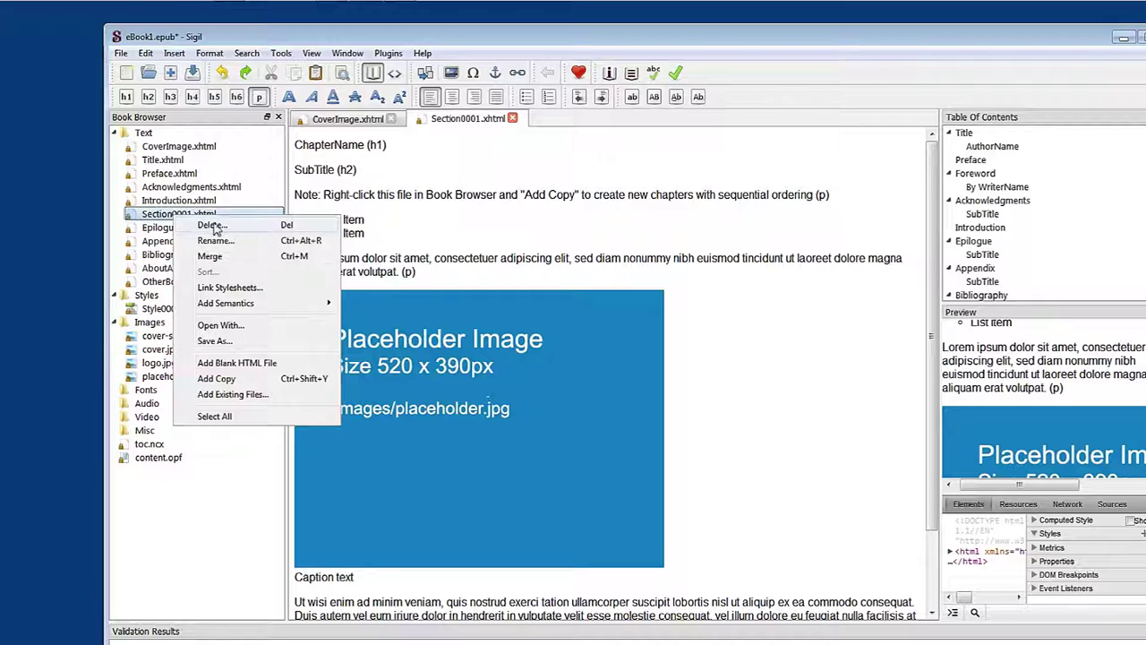
pyautogui.click(224, 379)
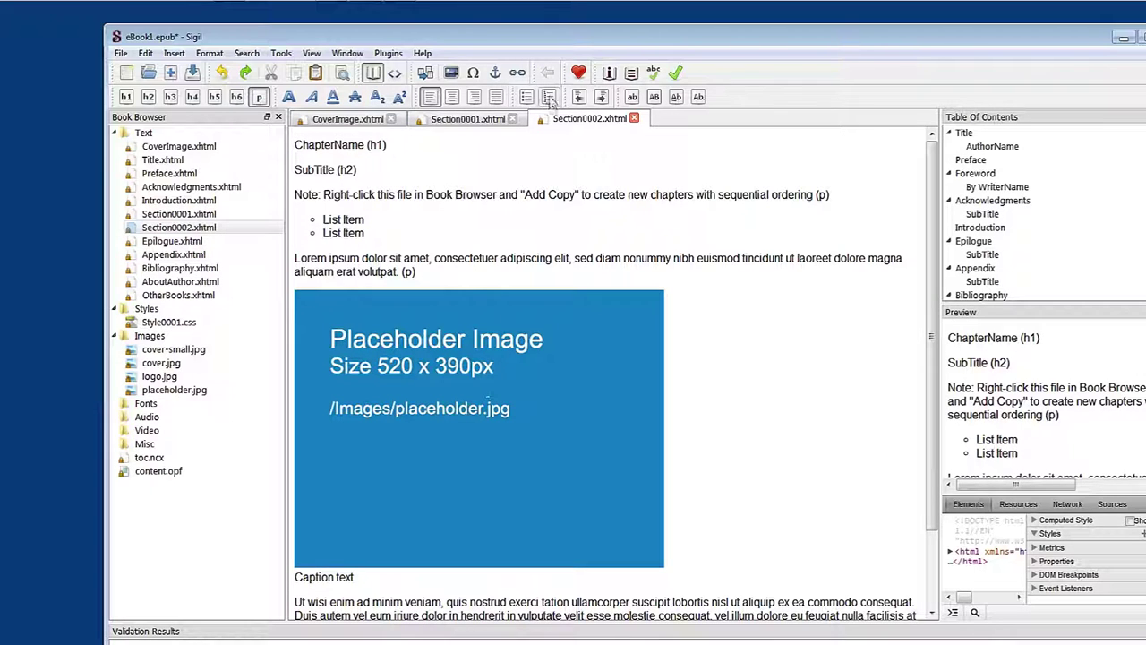
pyautogui.click(456, 123)
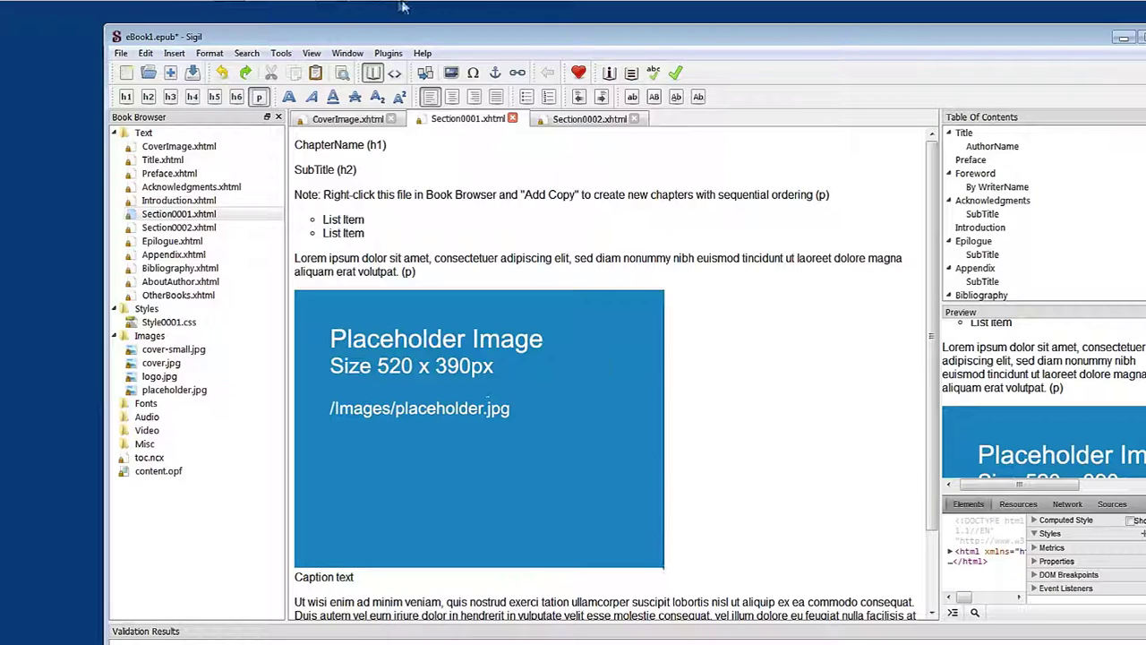
# Step: Switch to InDesign, open the aNewLife chapter, select all of its text, and return to Section0001.xhtml in Sigil
pyautogui.moveTo(376, 9)
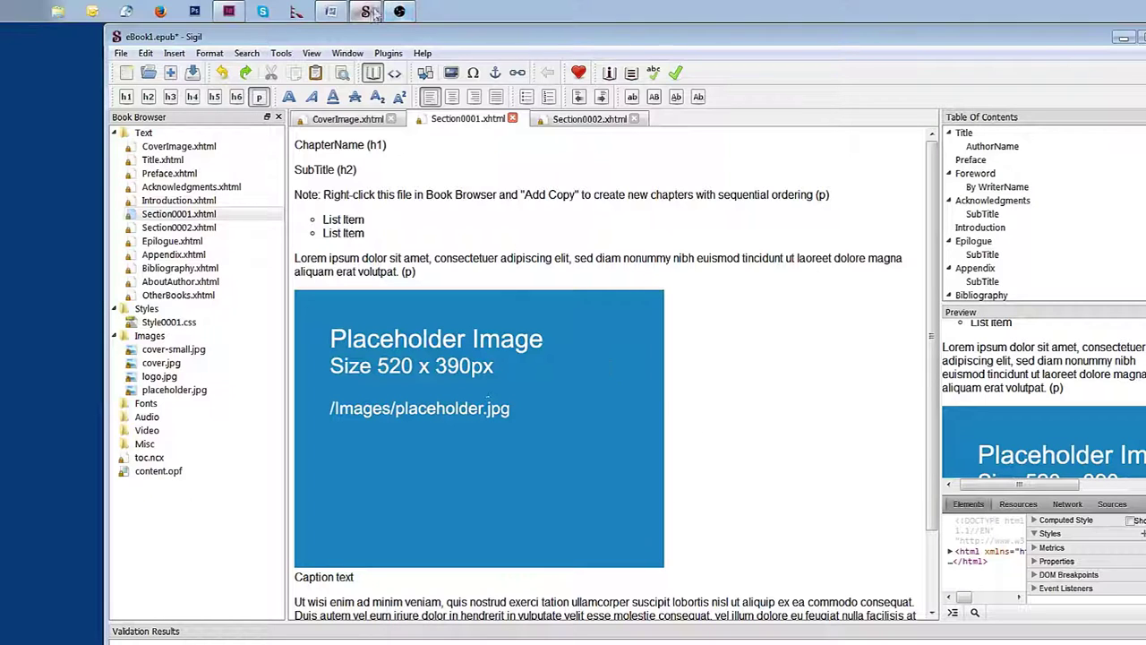
pyautogui.click(229, 12)
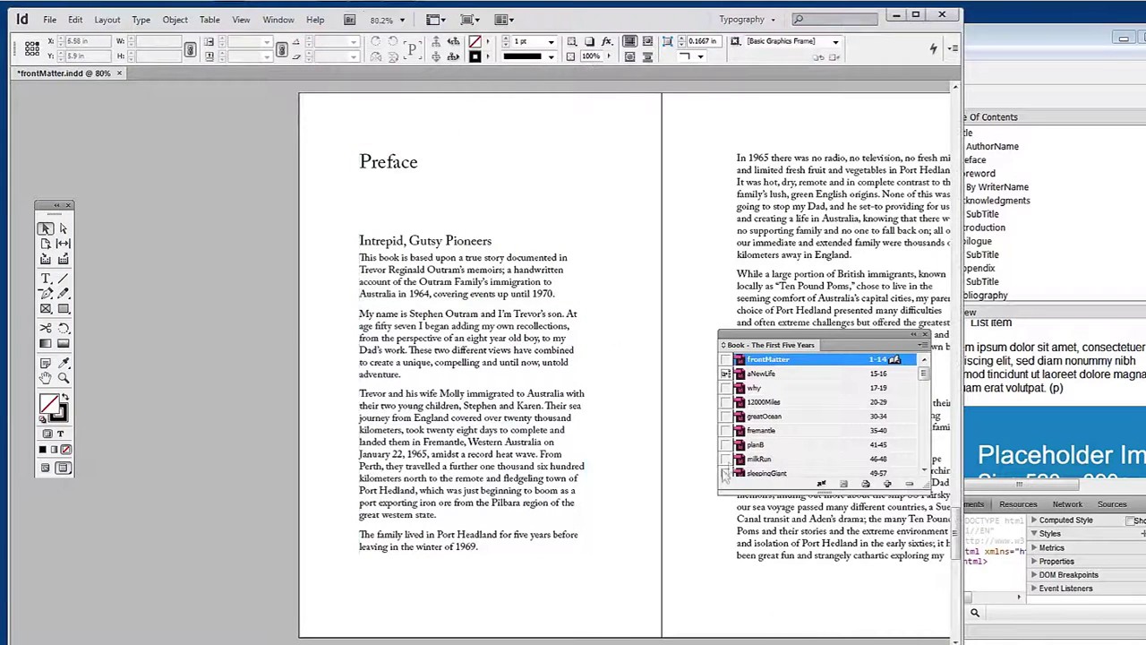
pyautogui.doubleClick(760, 376)
pyautogui.click(602, 356)
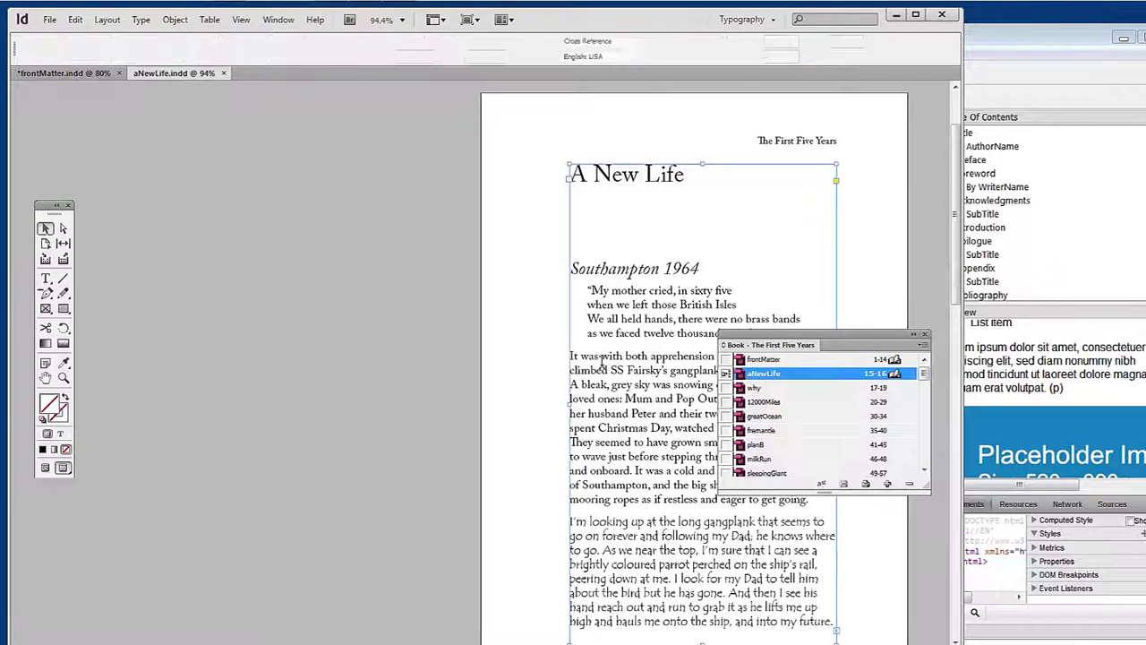
pyautogui.doubleClick(602, 358)
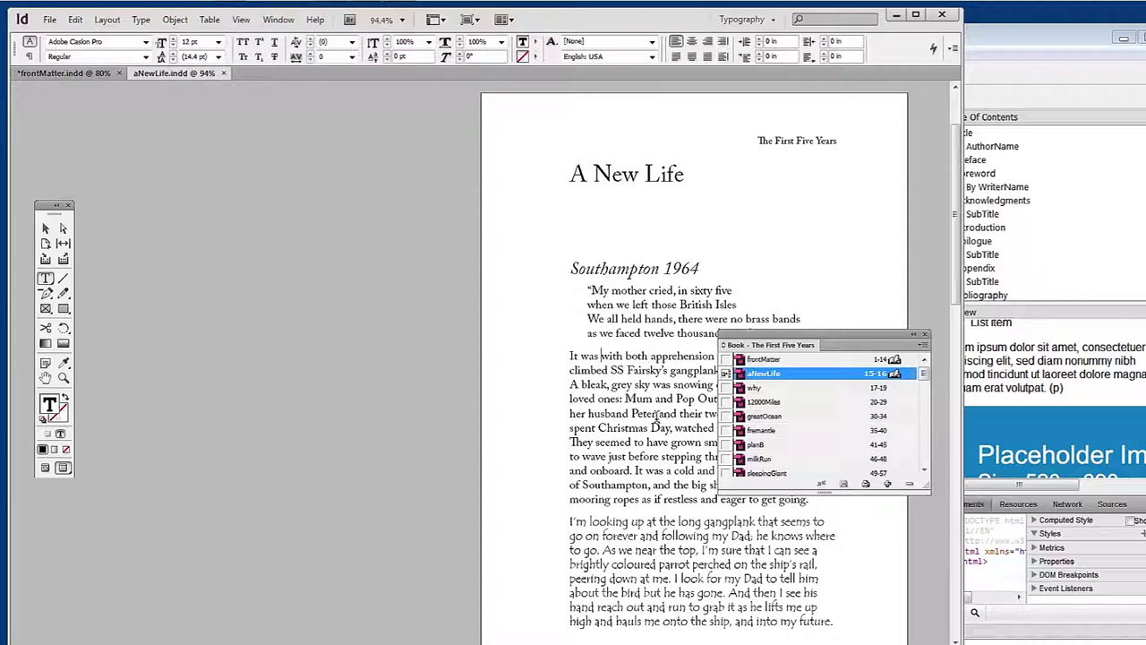
pyautogui.hotkey('ctrl', 'a')
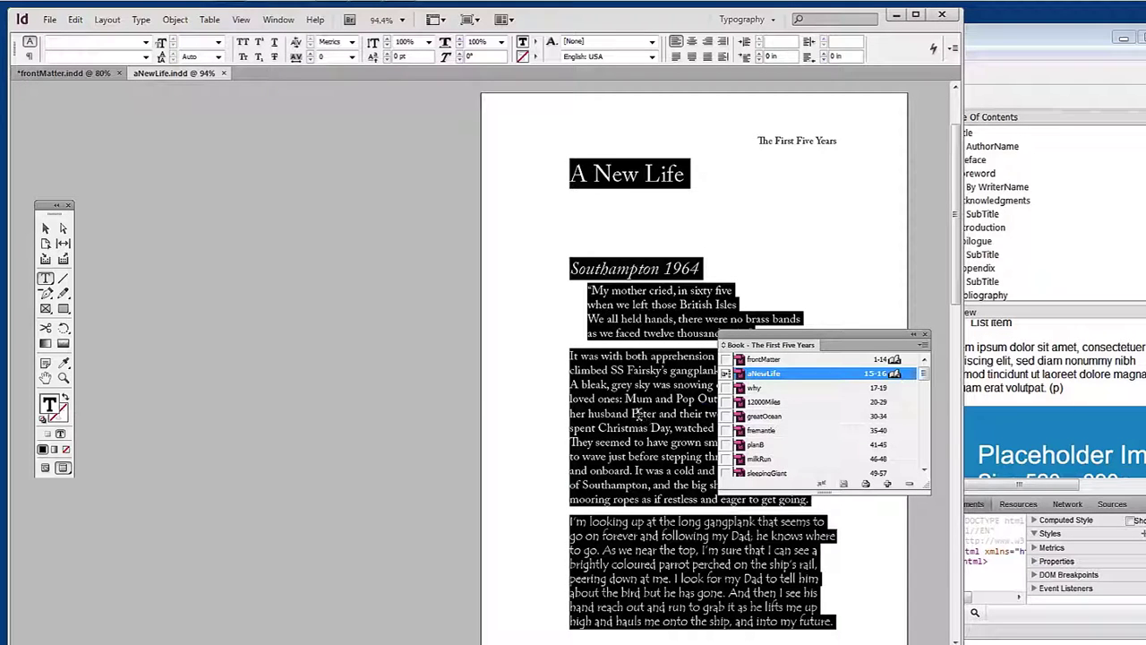
pyautogui.click(896, 15)
pyautogui.moveTo(481, 194); pyautogui.dragTo(489, 194)
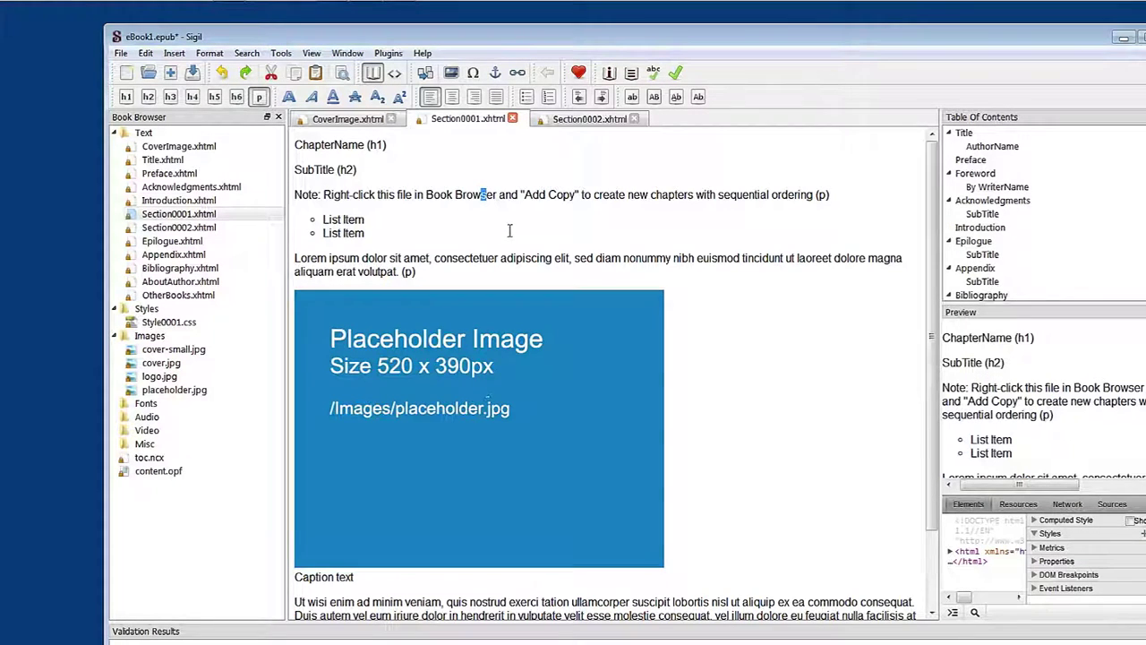
# Step: Replace all template content in Section0001.xhtml with the copied chapter text and format "A New Life" as heading 1
pyautogui.hotkey('ctrl', 'a')
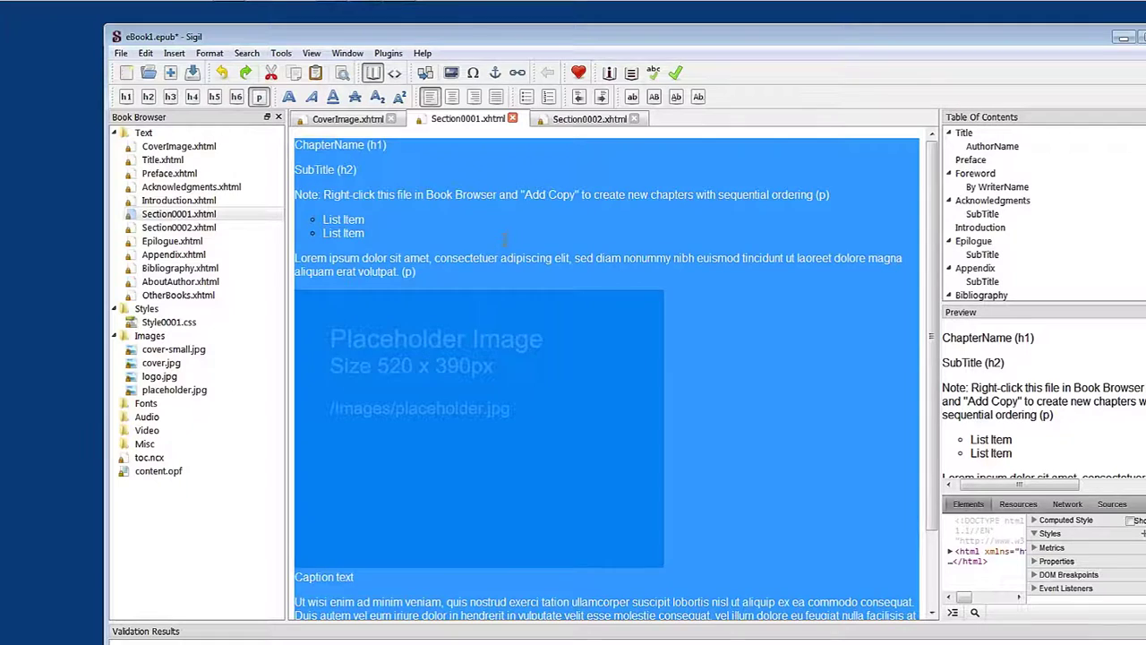
pyautogui.hotkey('ctrl', 'v')
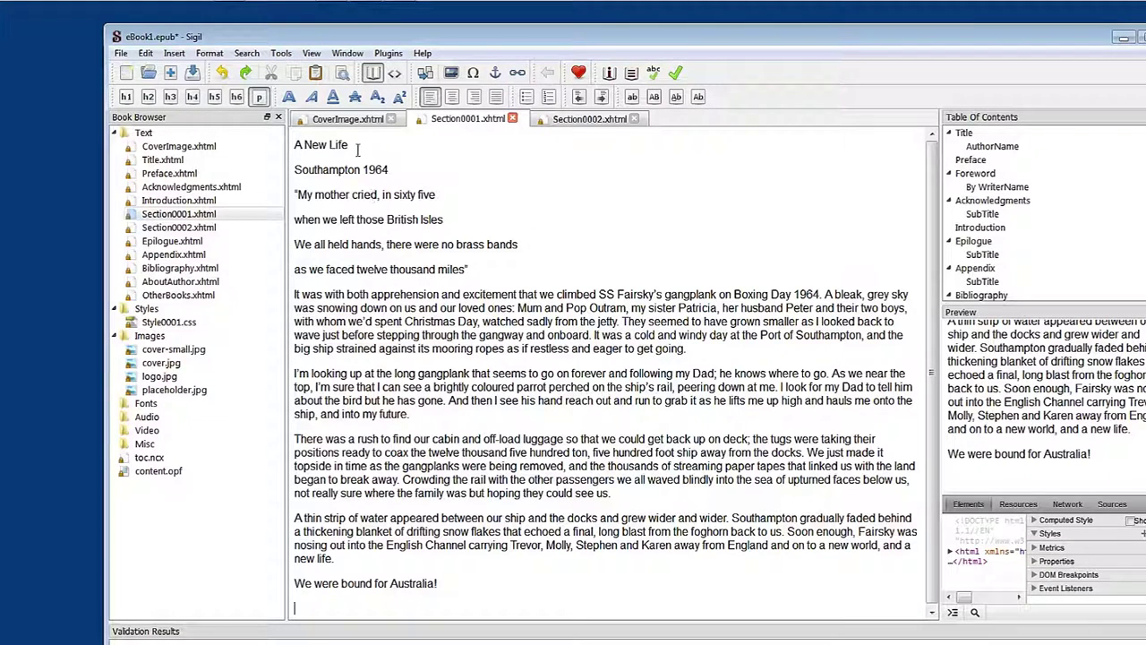
pyautogui.click(313, 147)
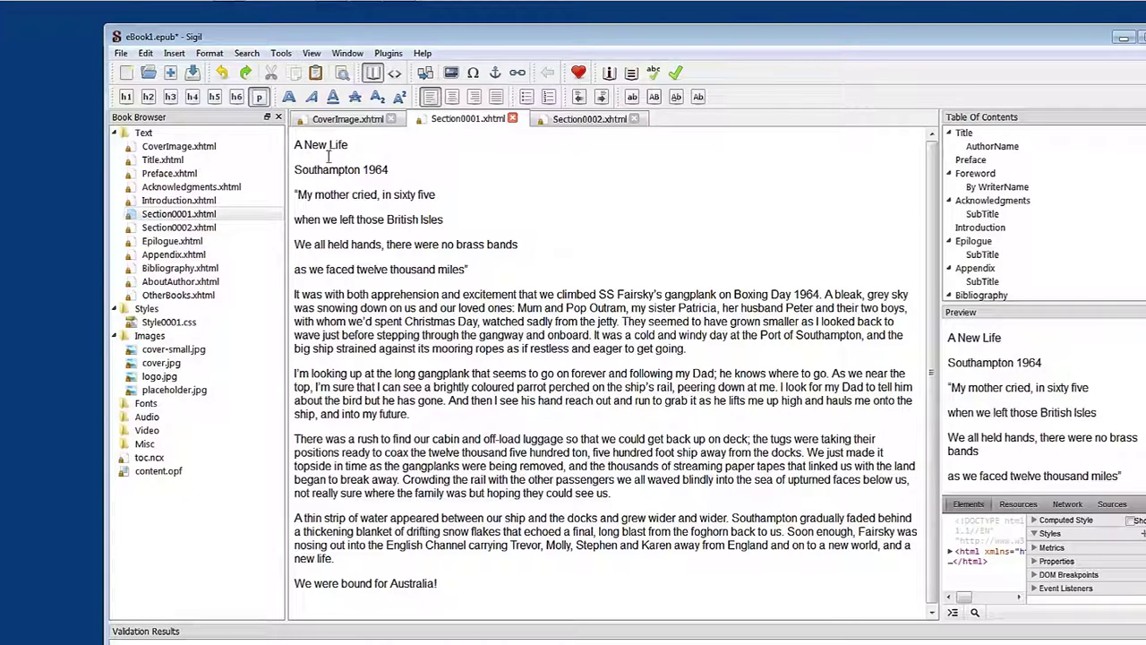
pyautogui.click(125, 98)
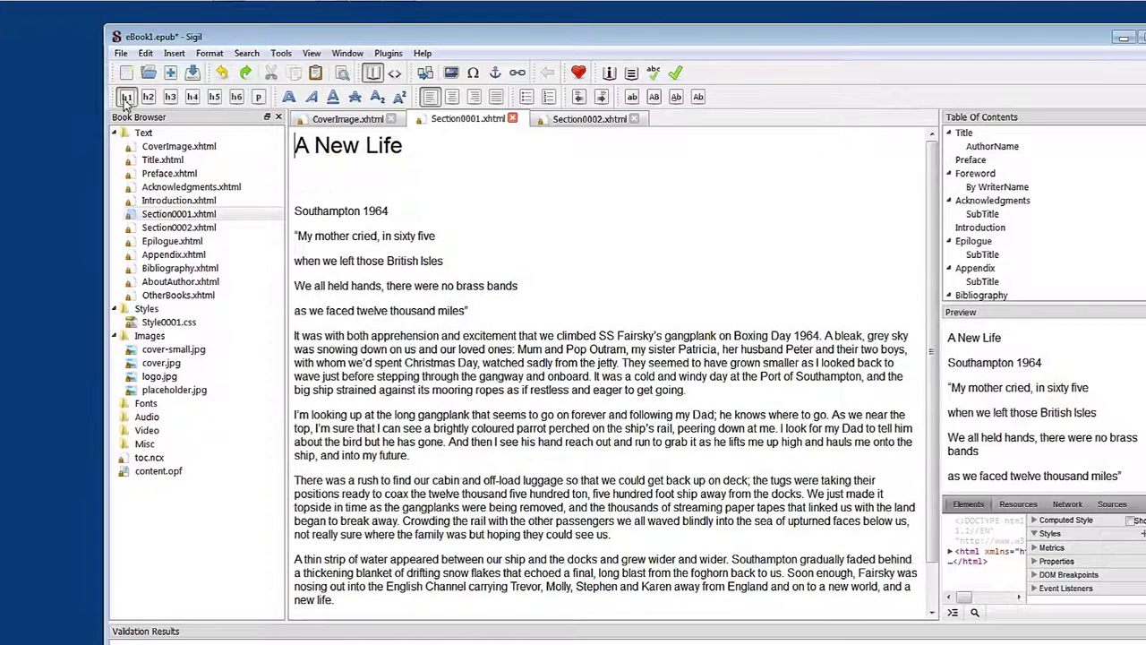
# Step: Format the "Southampton 1964" line below the chapter title as heading 2
pyautogui.moveTo(430, 210); pyautogui.dragTo(292, 213)
pyautogui.click(147, 98)
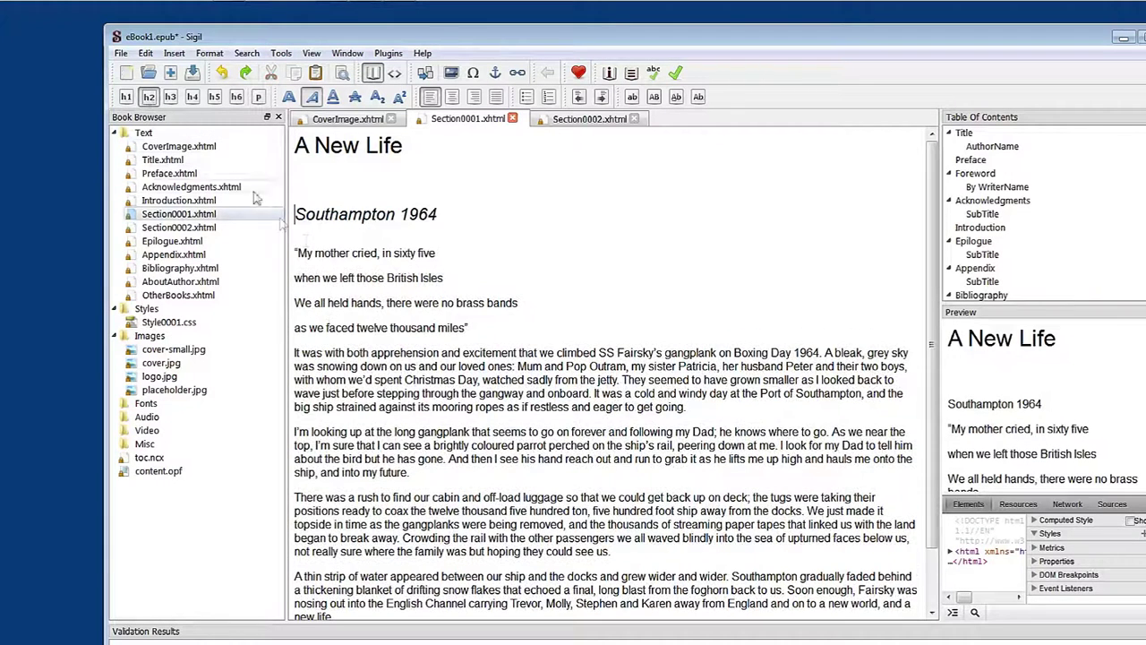
pyautogui.click(455, 407)
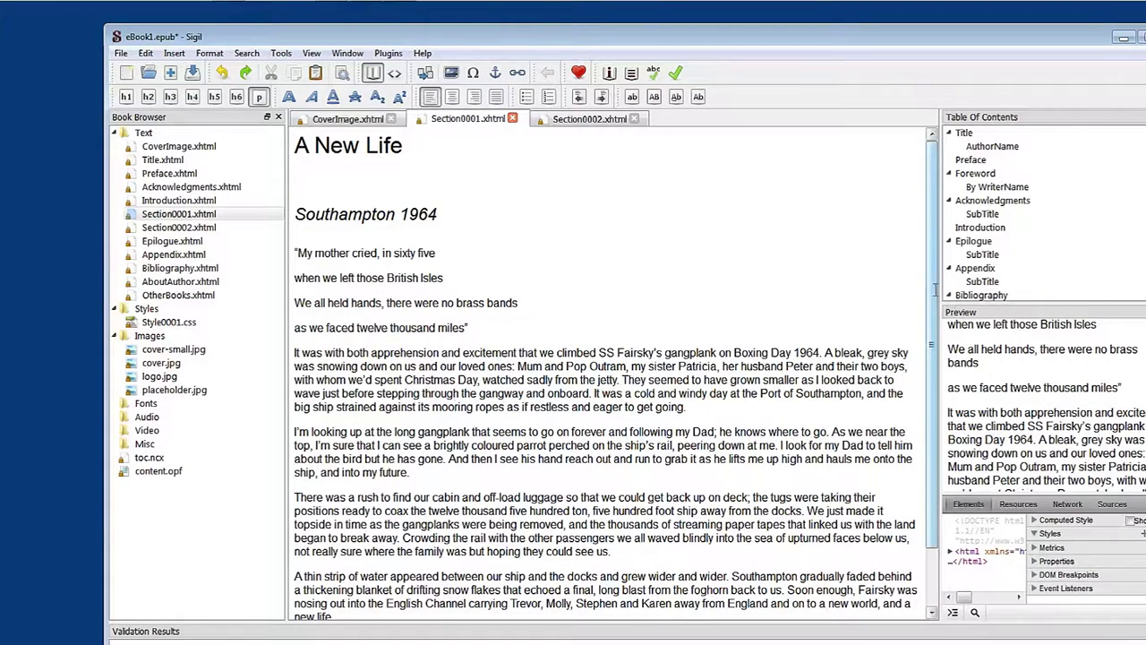
# Step: Remove the empty paragraph after "We were bound for Australia!" at the end of the chapter
pyautogui.scroll(-2, 537, 285)
pyautogui.scroll(-3, 605, 376)
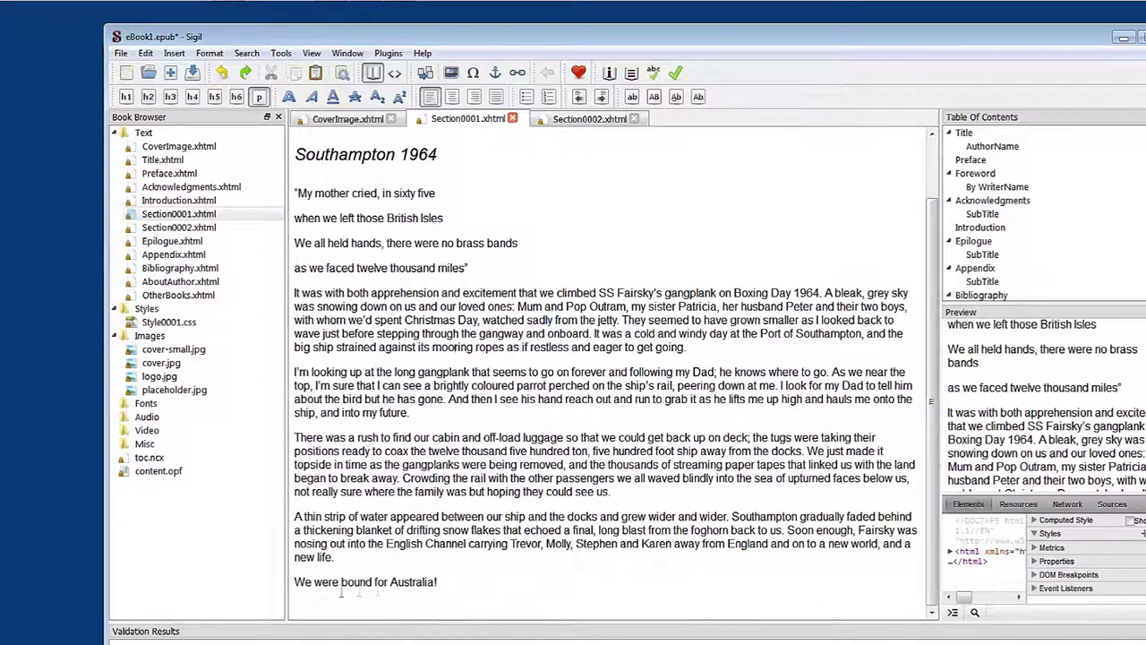
pyautogui.click(449, 609)
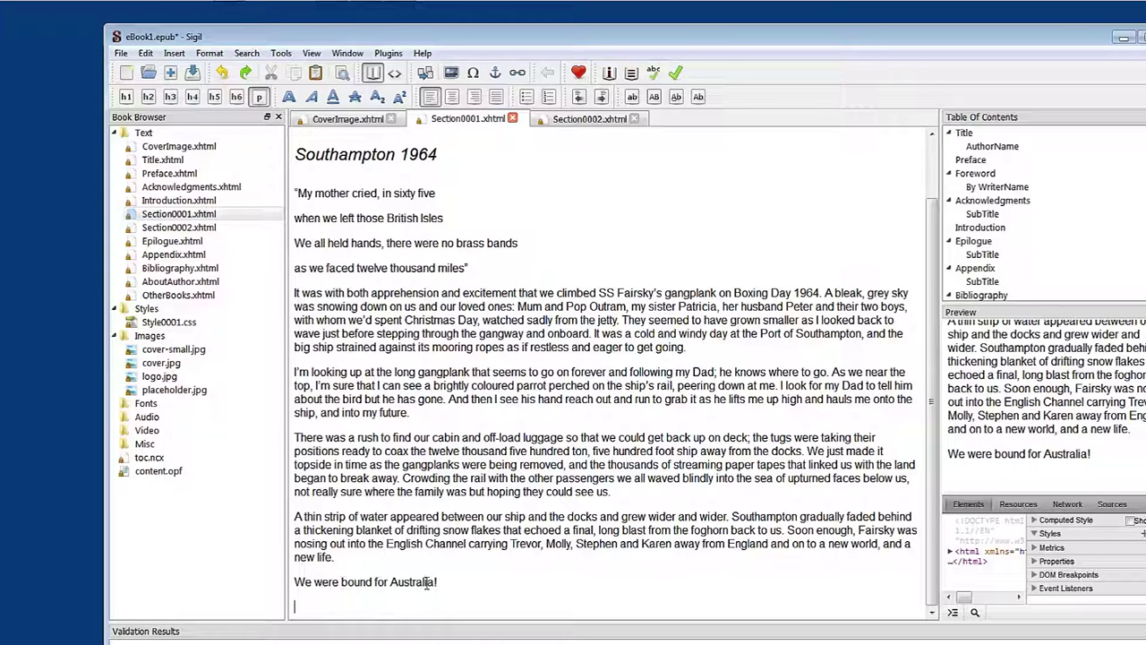
pyautogui.press('BackSpace')
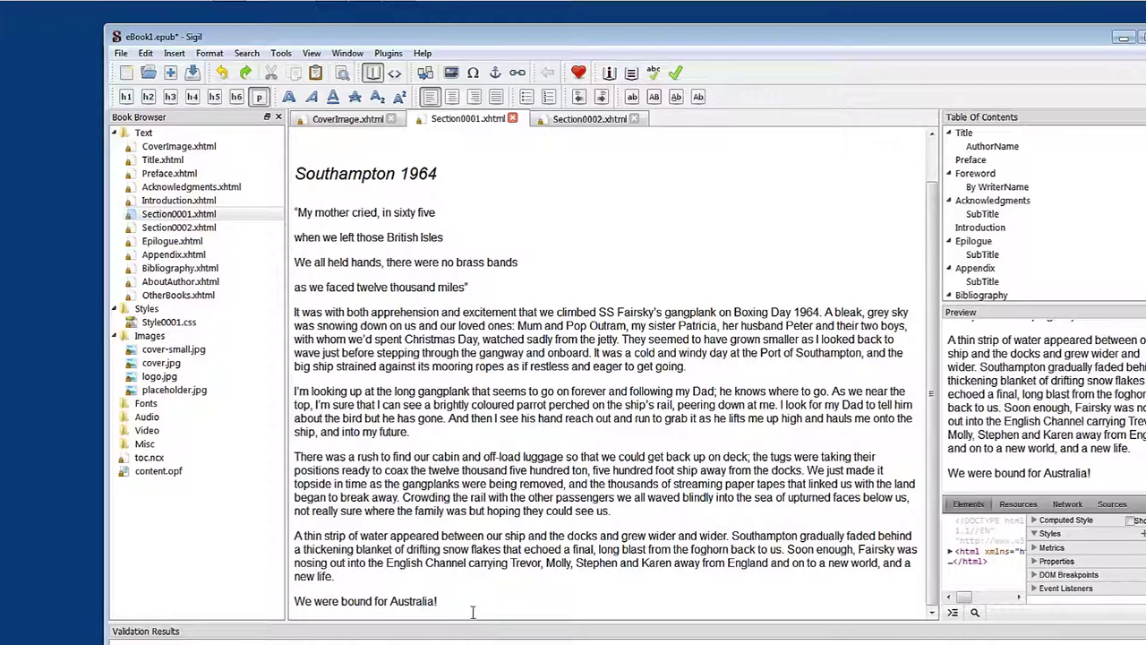
# Step: Switch to InDesign, move the Book panel off the aNewLife page to view the verse layout, and return to Sigil
pyautogui.moveTo(394, 14)
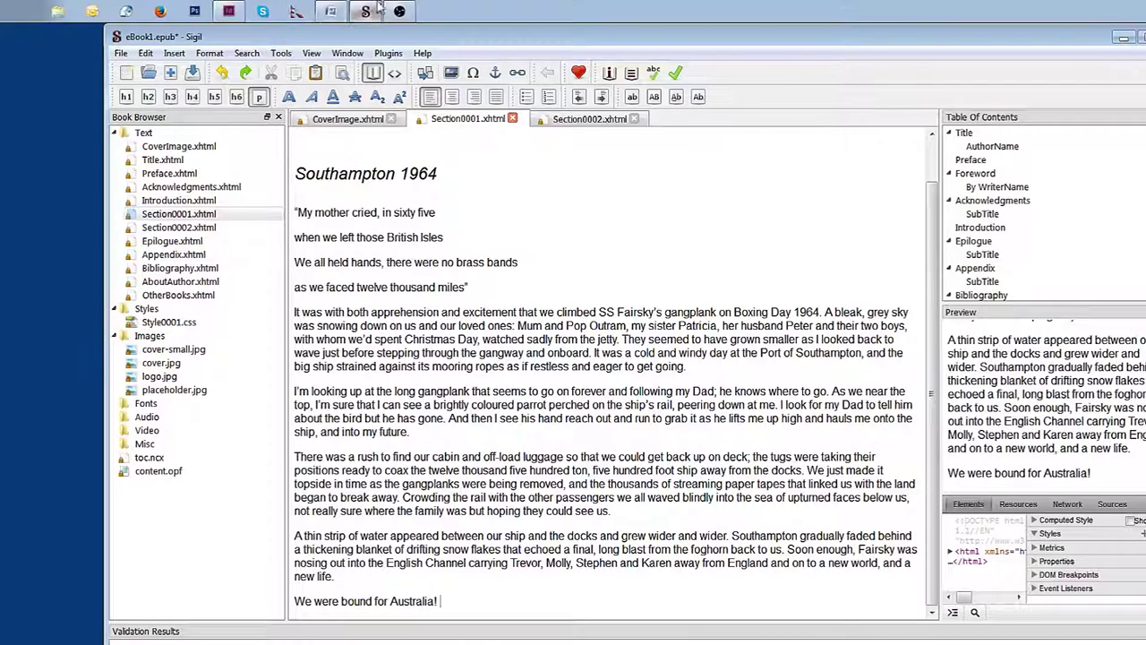
pyautogui.click(229, 12)
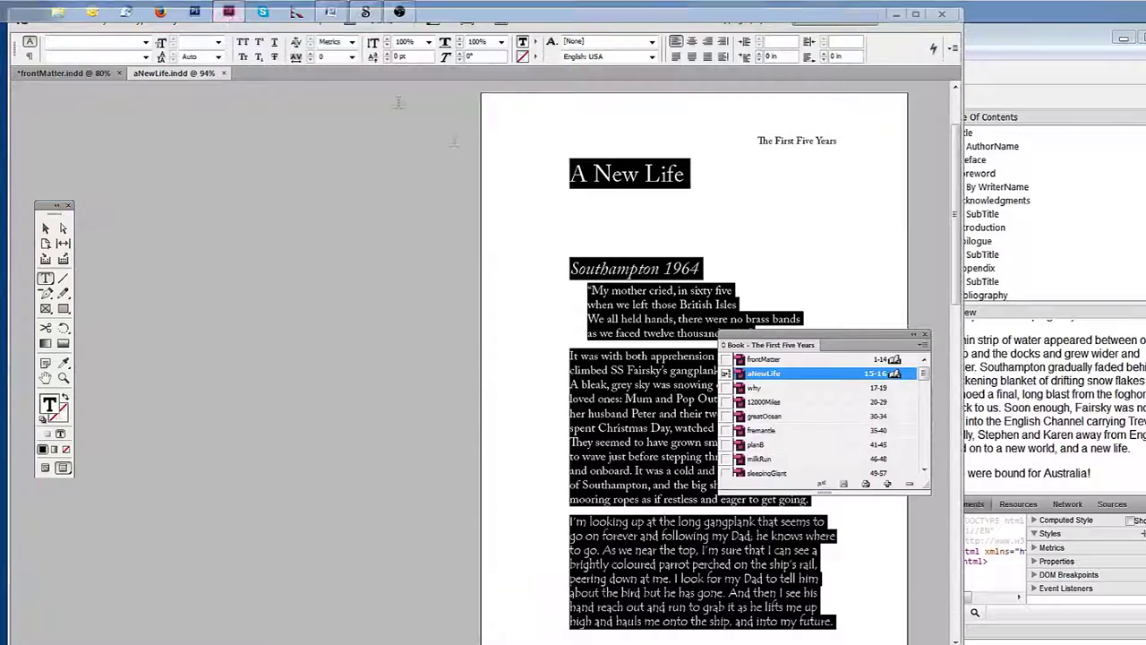
pyautogui.moveTo(821, 342); pyautogui.dragTo(245, 267)
pyautogui.click(529, 340)
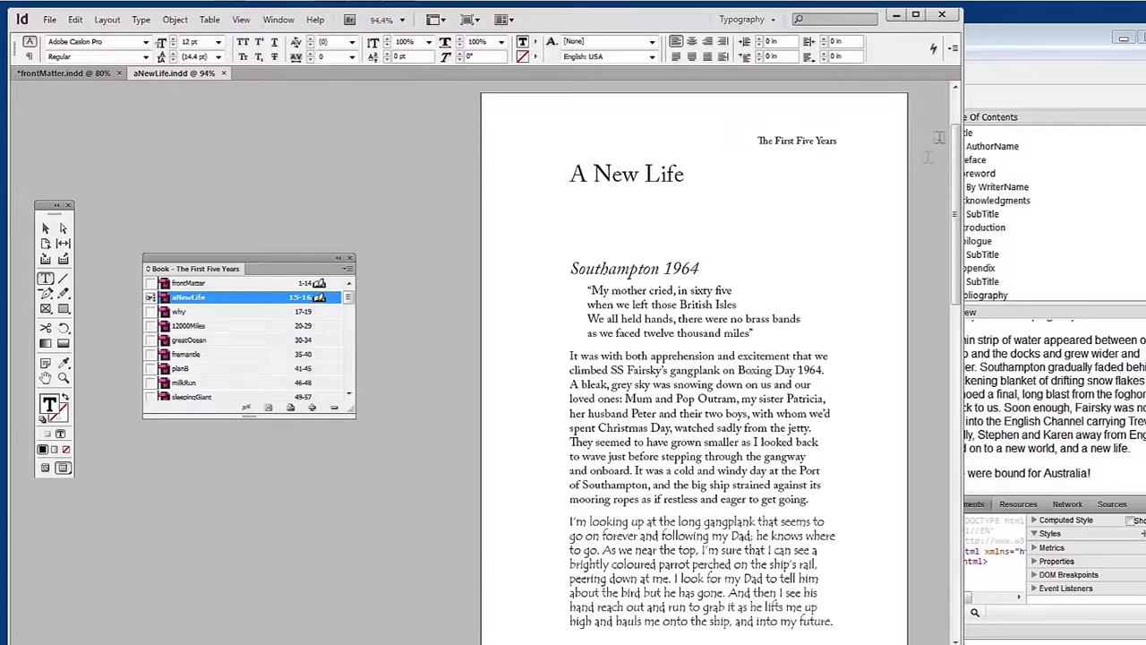
pyautogui.click(989, 52)
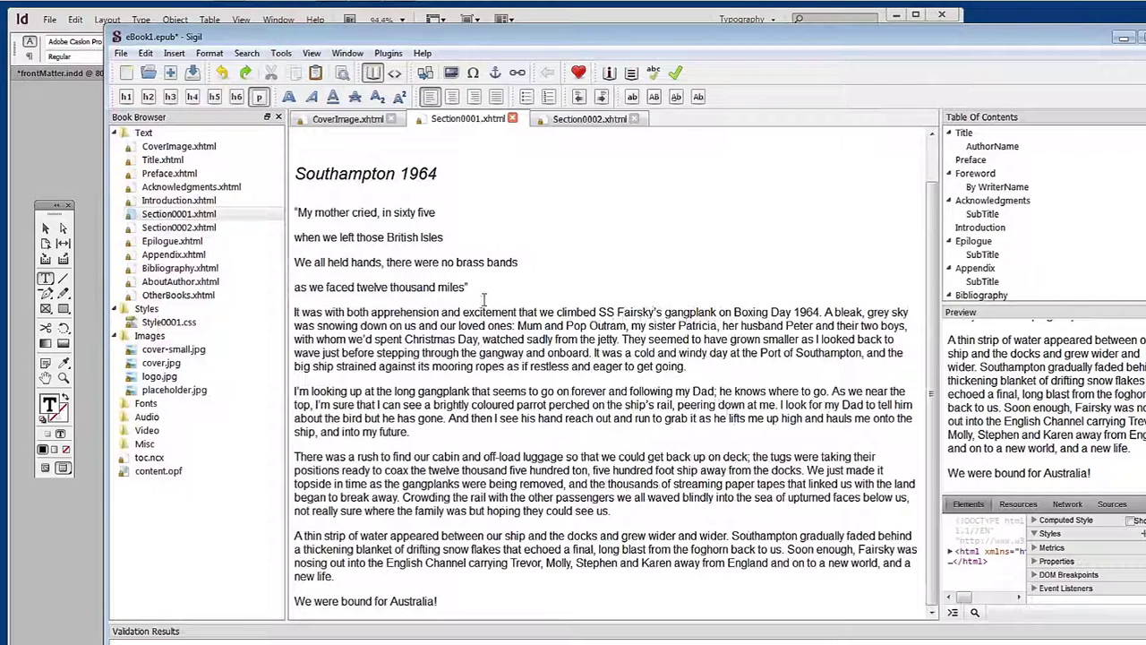
# Step: Indent the four verse lines from "My mother cried, in sixty five" to "as we faced twelve thousand miles"
pyautogui.moveTo(468, 287); pyautogui.dragTo(290, 210)
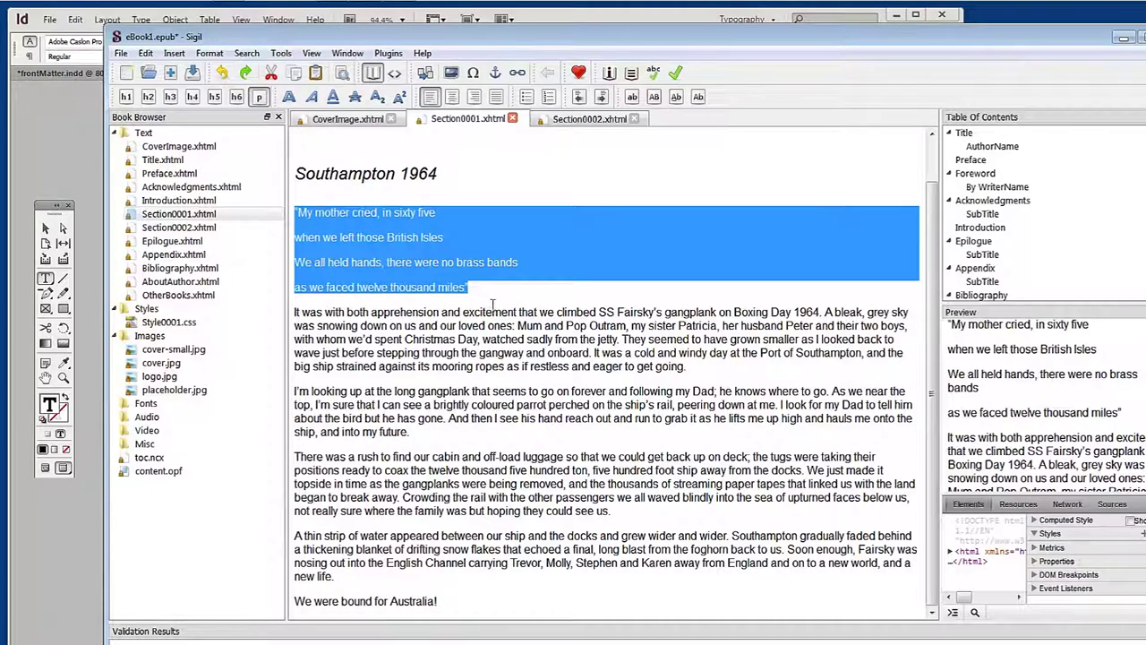
pyautogui.click(602, 98)
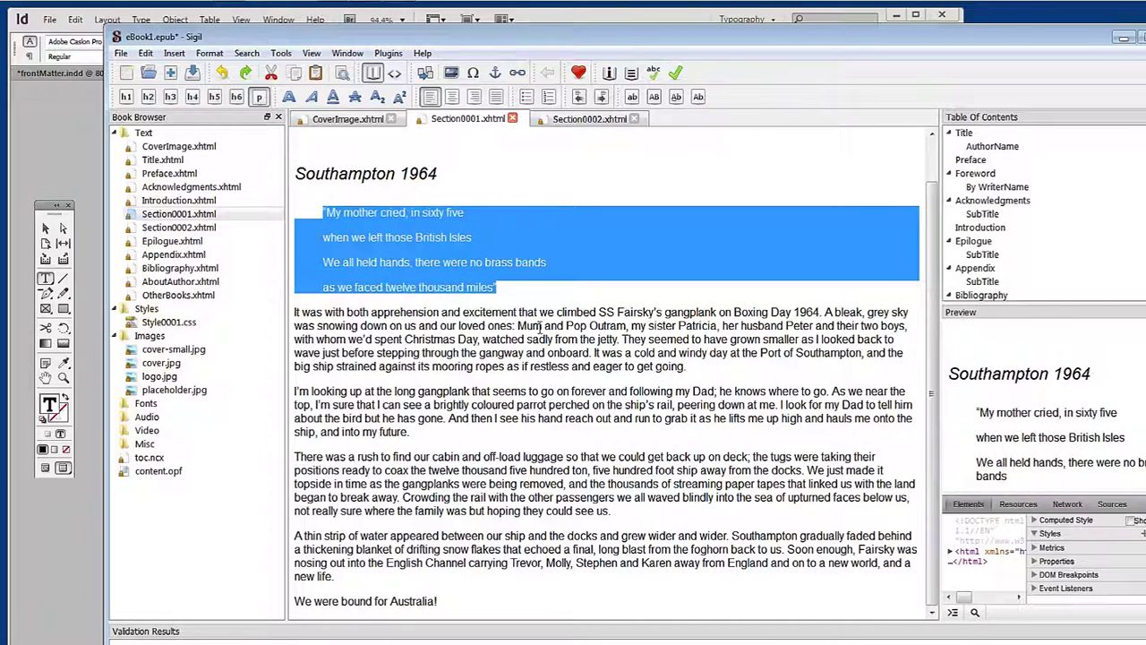
pyautogui.click(540, 327)
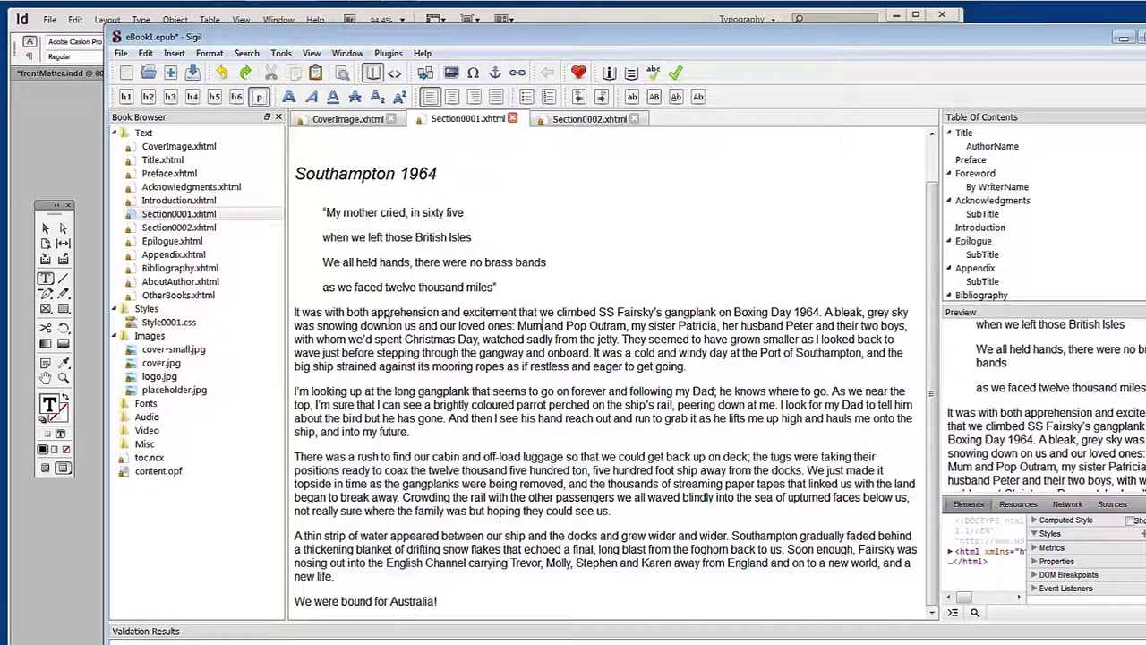
# Step: Examine the blockquote tags around the indented verse in the chapter's source code and return to the formatted view
pyautogui.click(394, 72)
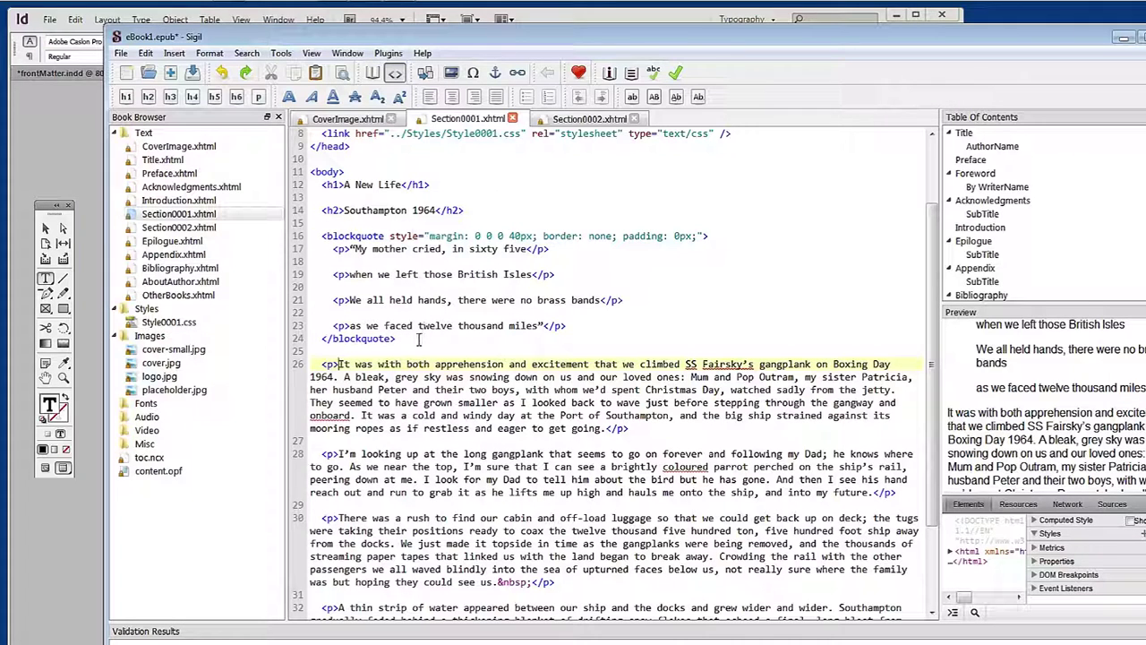
pyautogui.moveTo(398, 339); pyautogui.dragTo(313, 349)
pyautogui.click(399, 314)
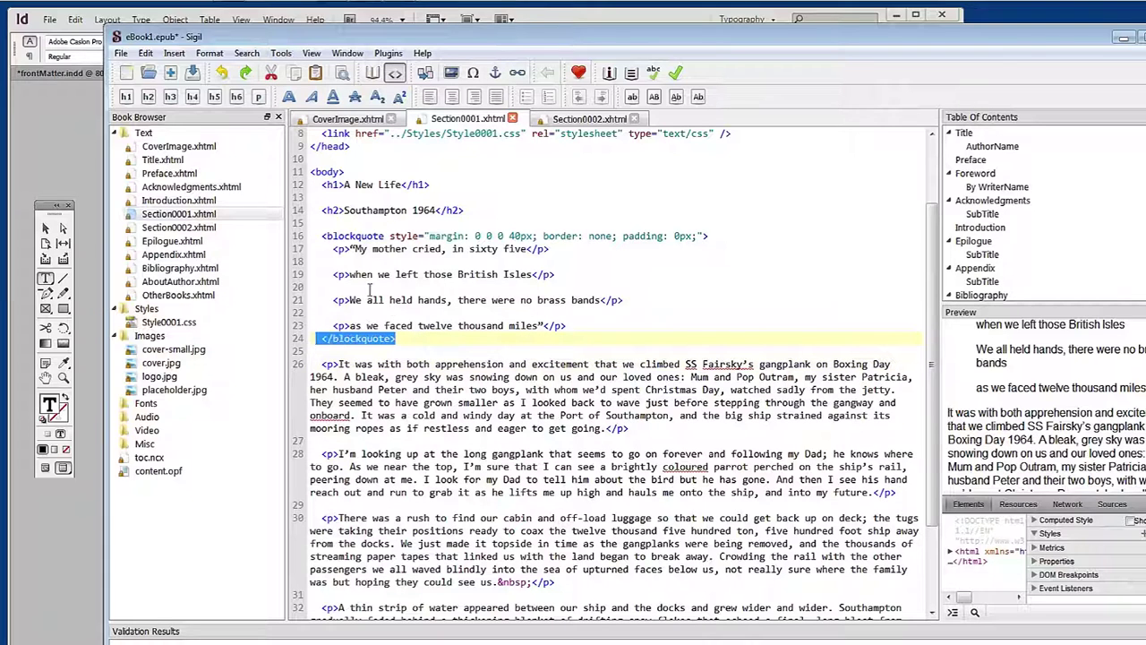
pyautogui.click(588, 328)
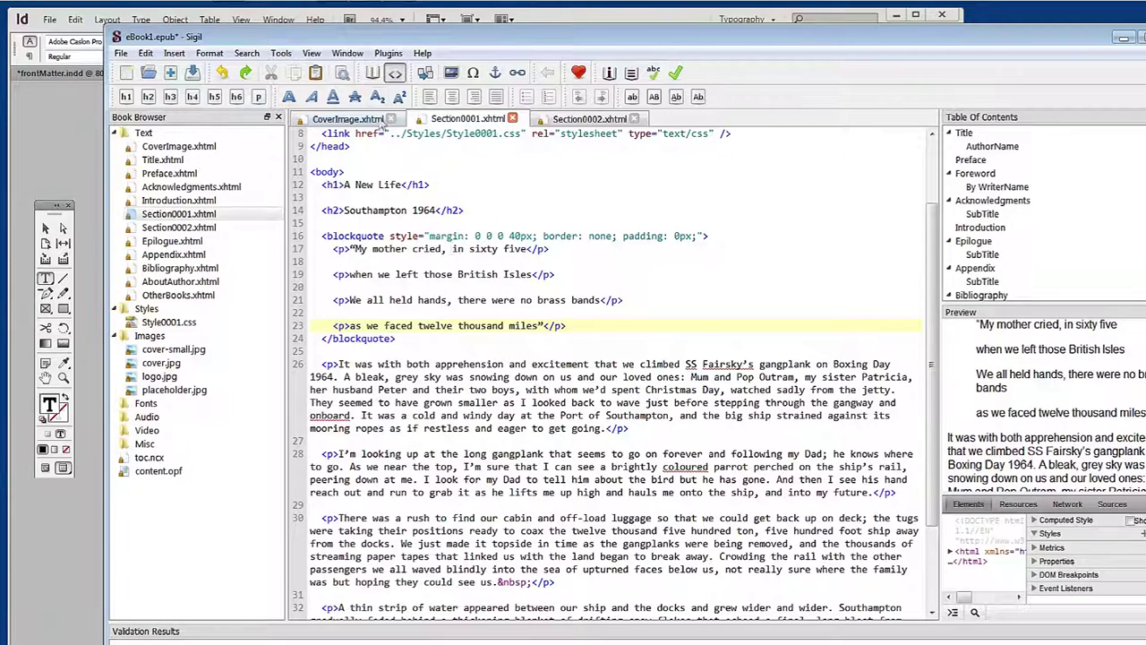
pyautogui.click(372, 74)
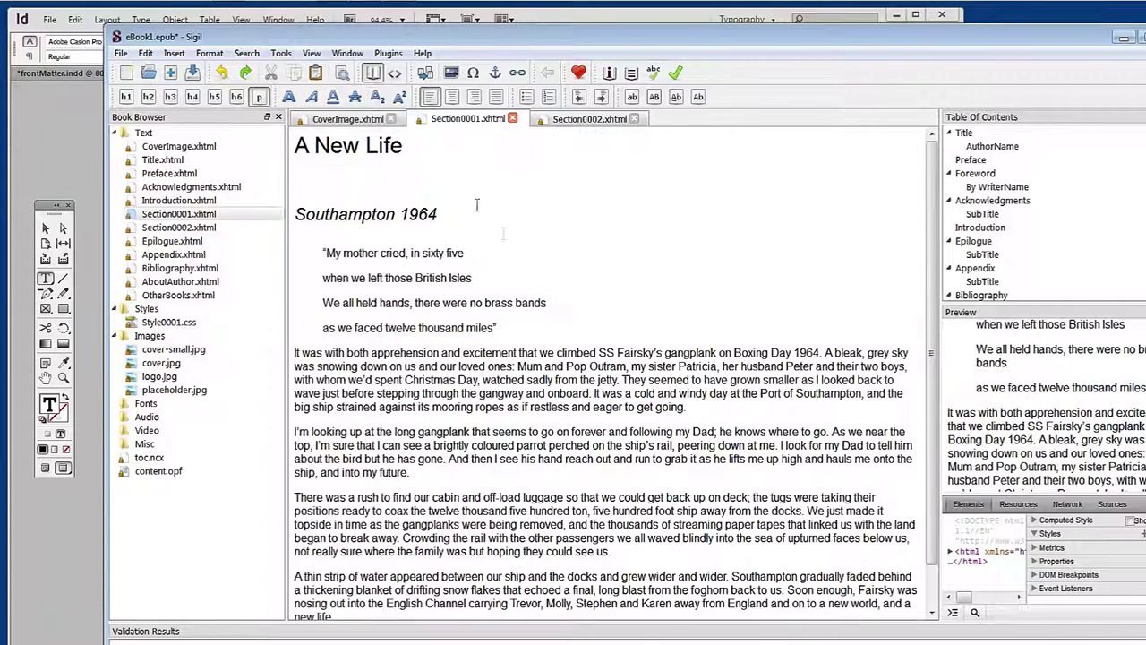
# Step: Join the four verse lines into a single paragraph, separating them with line breaks instead of paragraph breaks
pyautogui.click(466, 256)
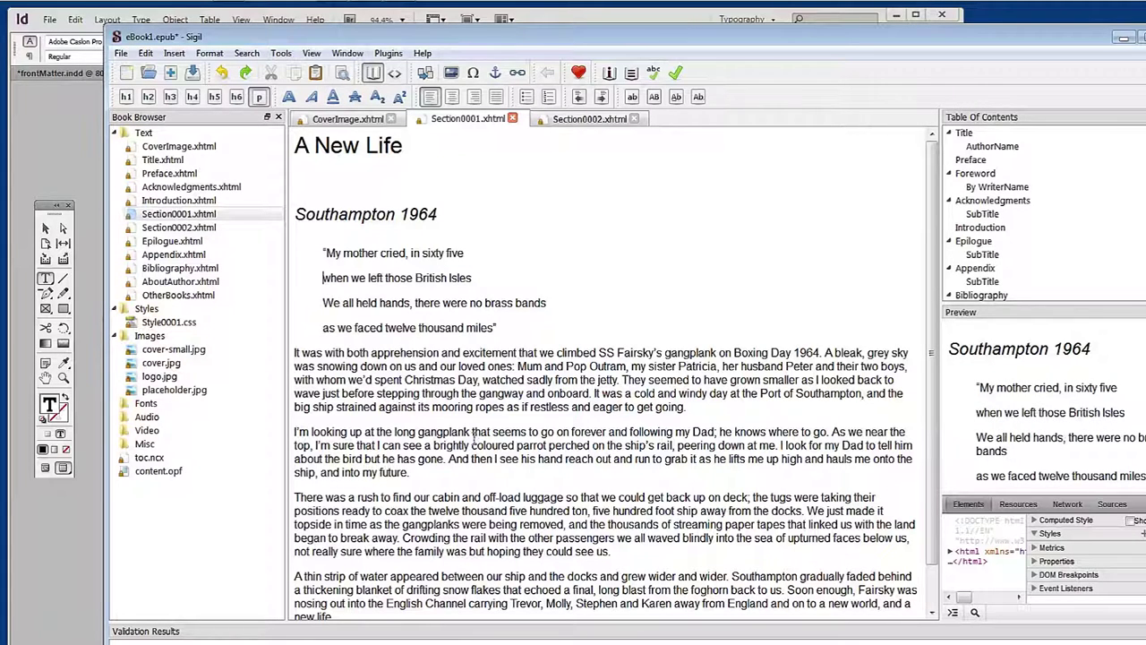
pyautogui.press('BackSpace')
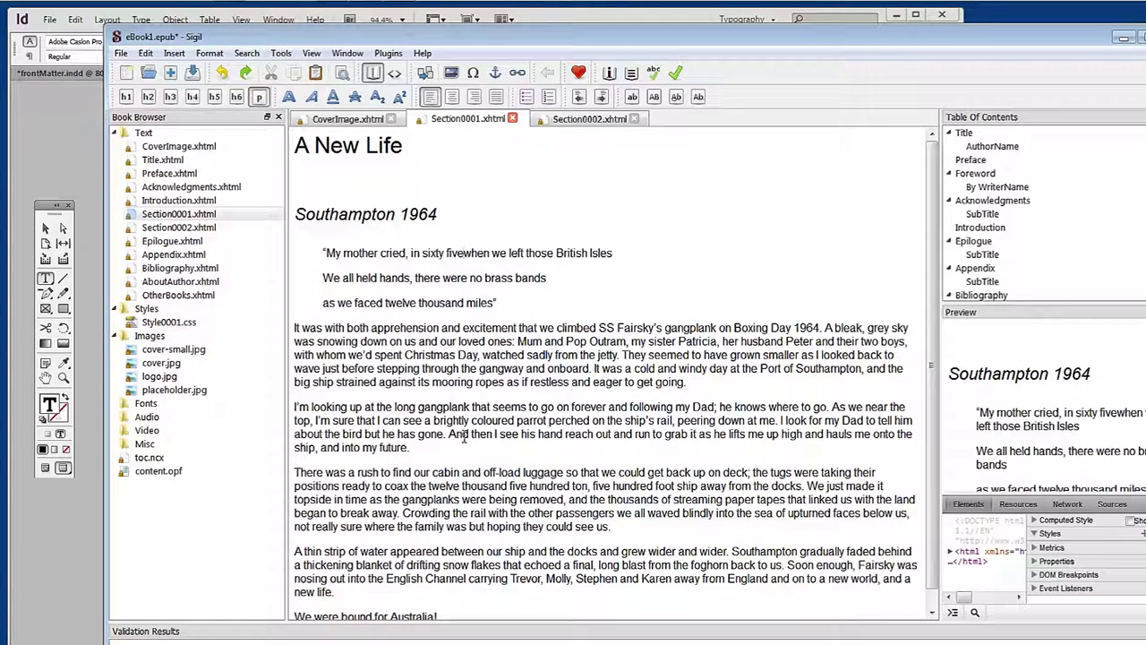
pyautogui.press('Return')
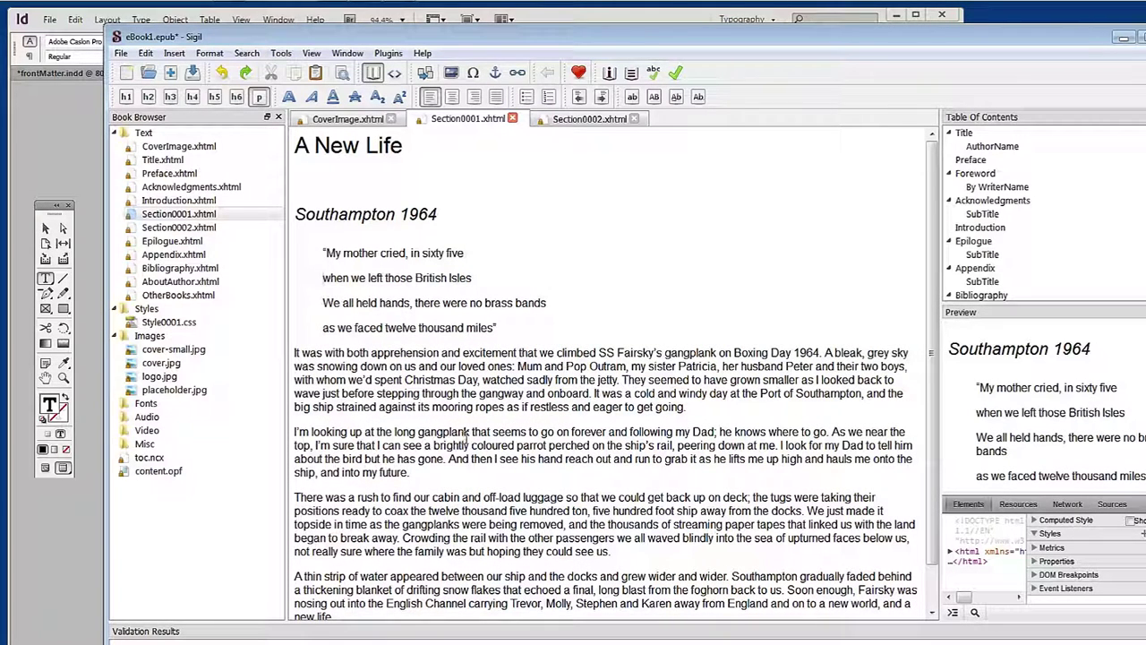
pyautogui.press('BackSpace')
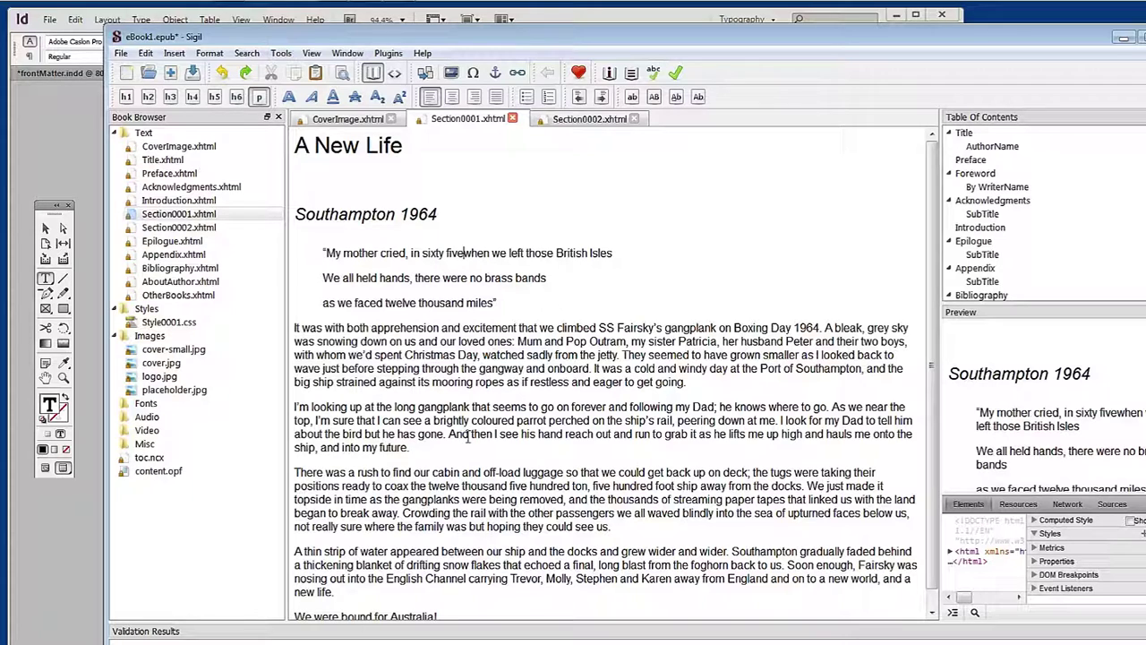
pyautogui.hotkey('shift', 'Return')
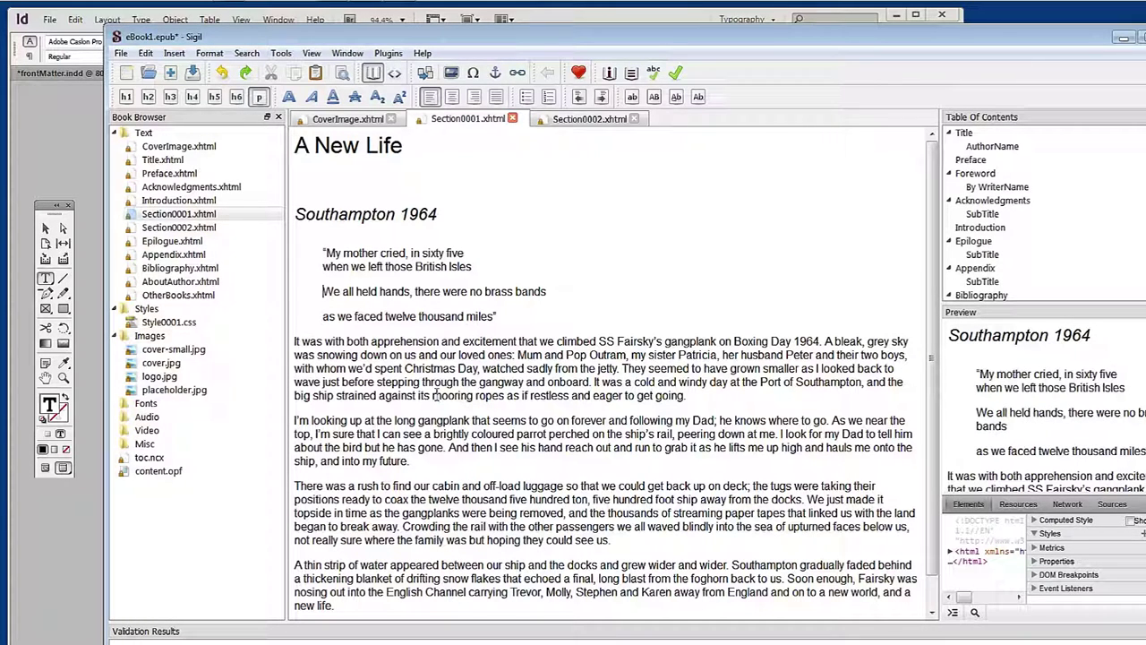
pyautogui.press('BackSpace')
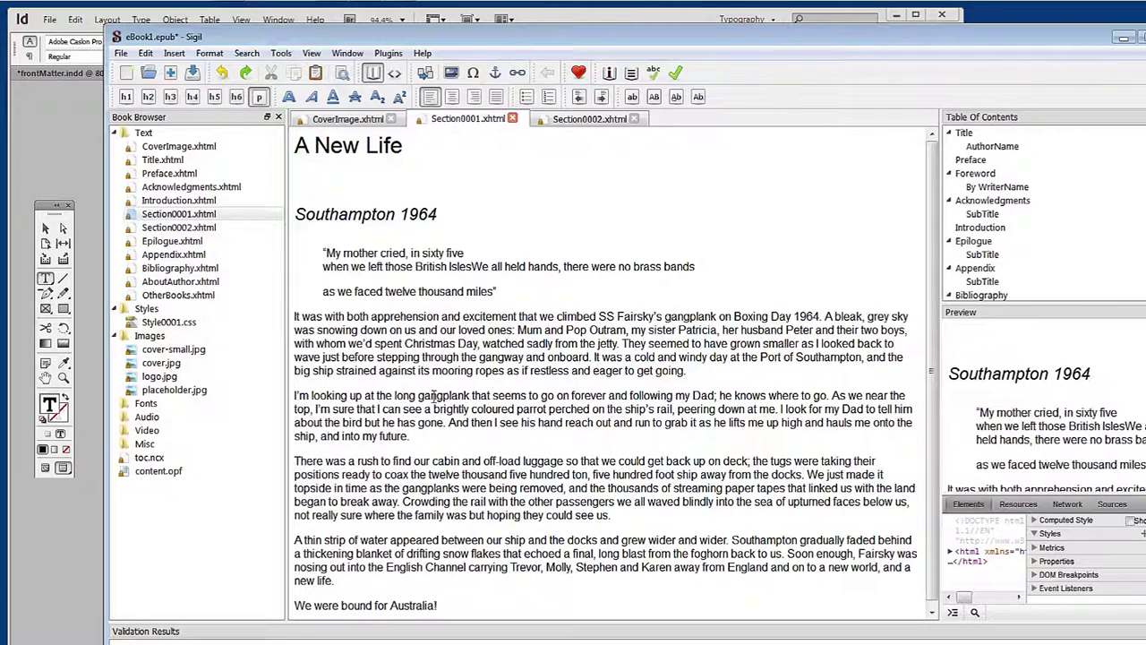
pyautogui.hotkey('shift', 'Return')
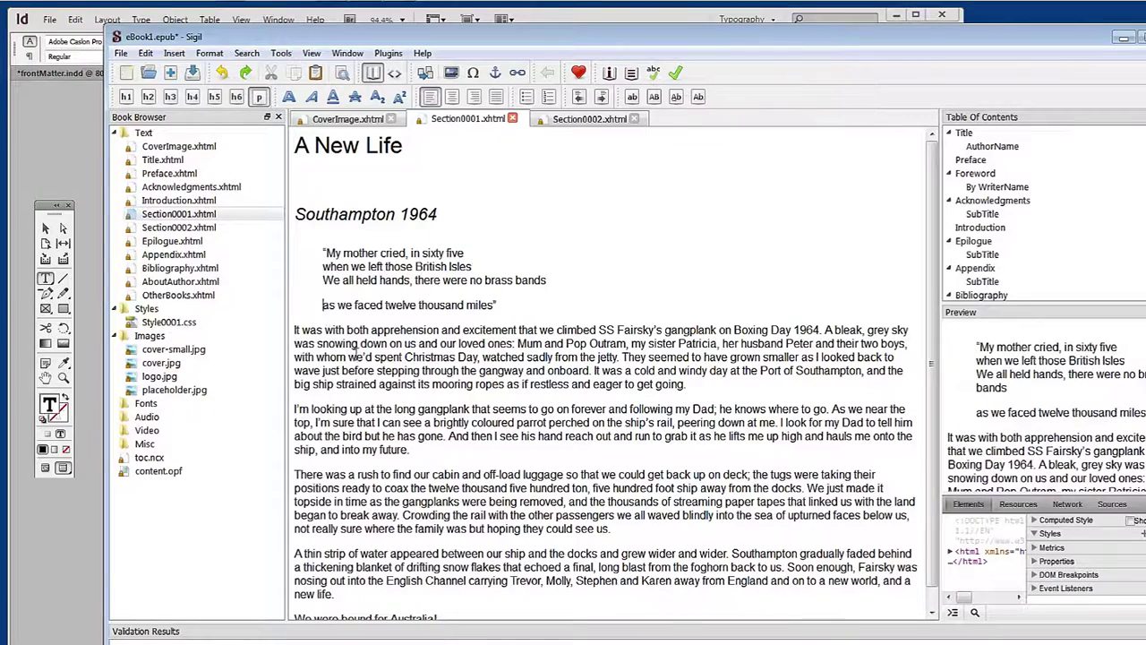
pyautogui.press('Delete')
pyautogui.hotkey('shift', 'Return')
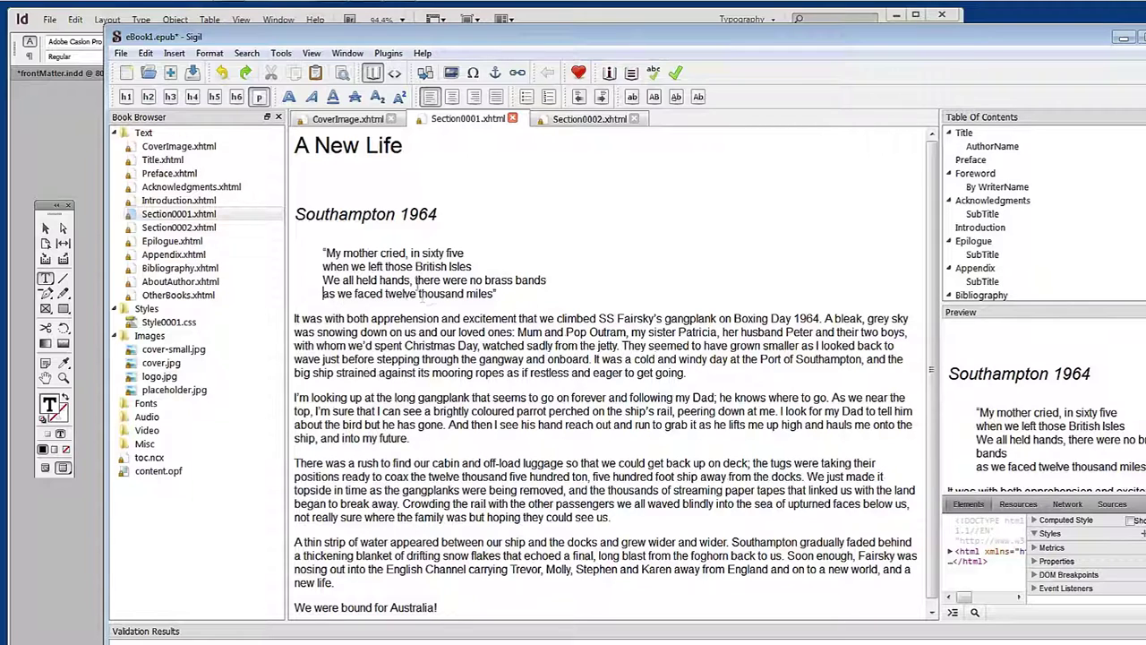
# Step: Examine the verse's line break tags and the paragraph tags in the Section0001.xhtml source code, down to the closing tags
pyautogui.click(397, 76)
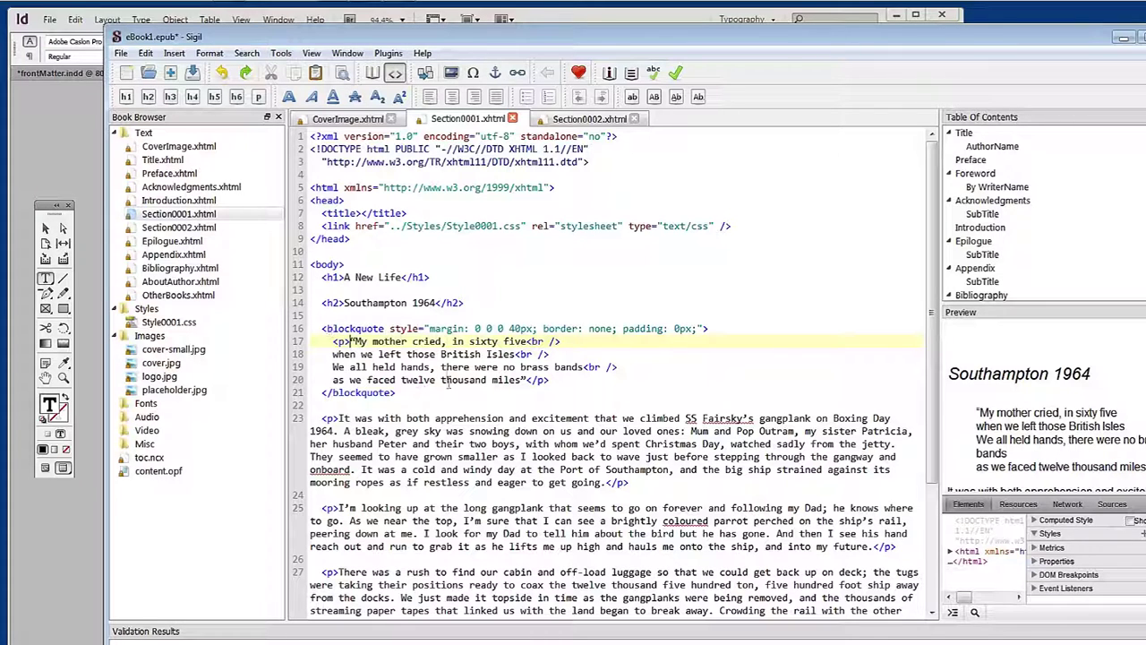
pyautogui.click(373, 73)
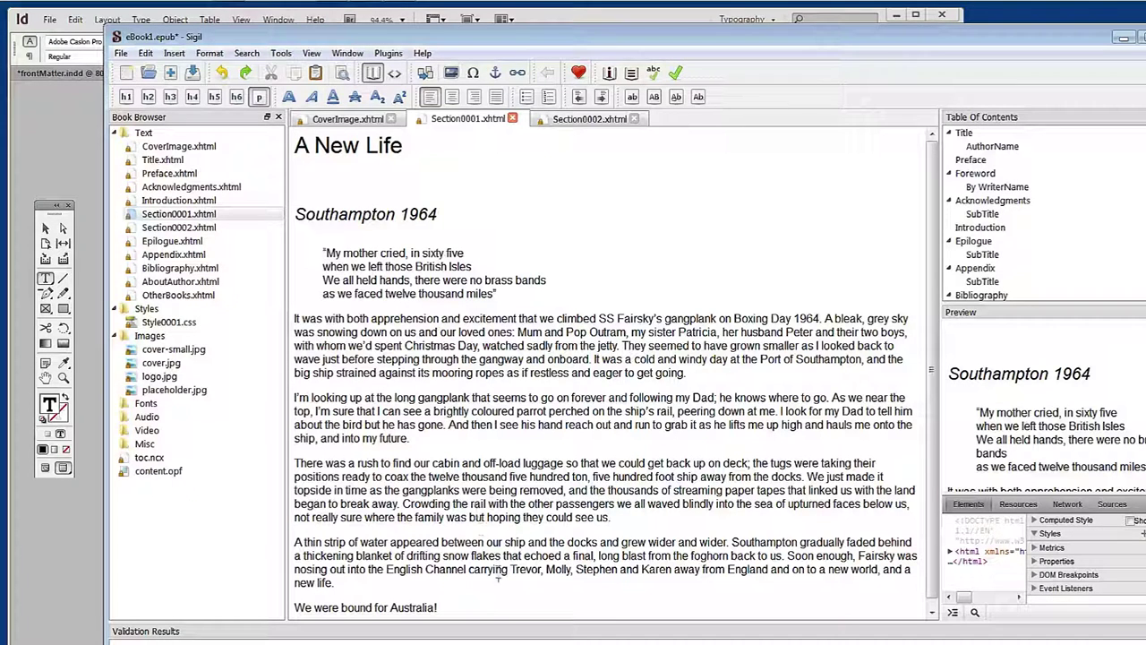
pyautogui.click(395, 73)
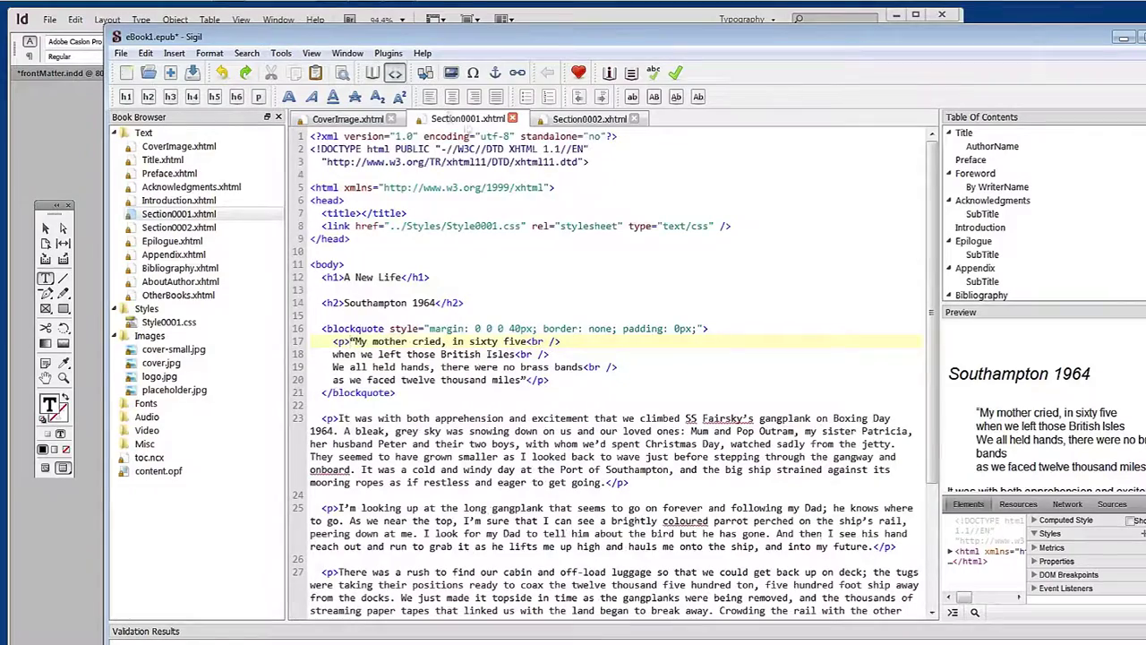
pyautogui.scroll(-5, 932, 381)
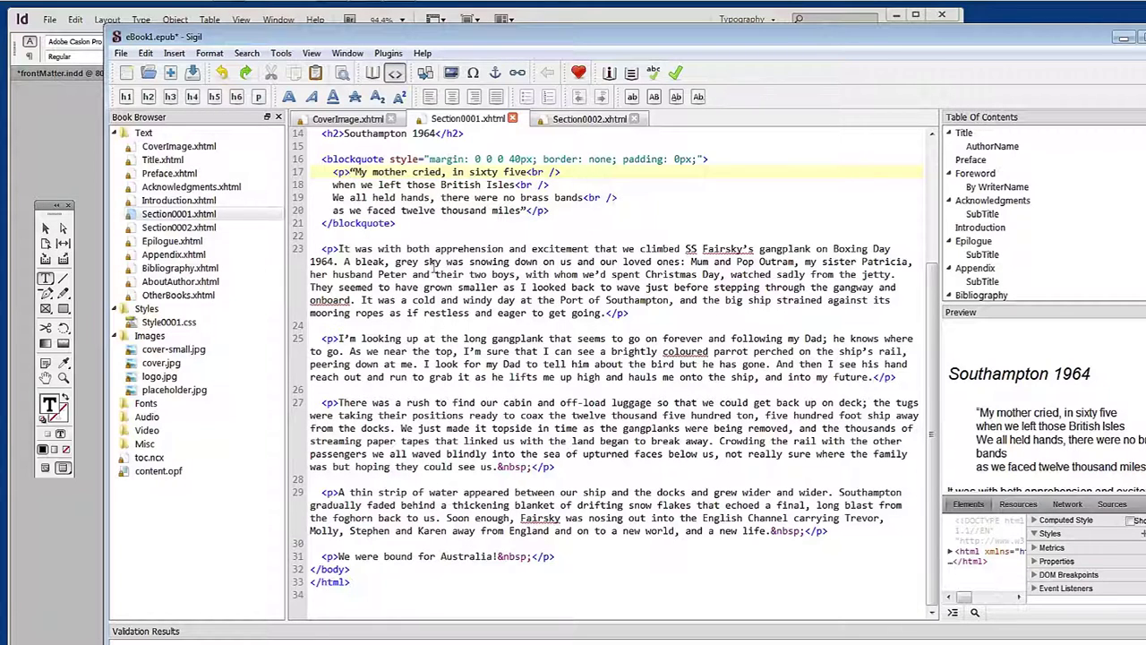
pyautogui.scroll(3, 937, 318)
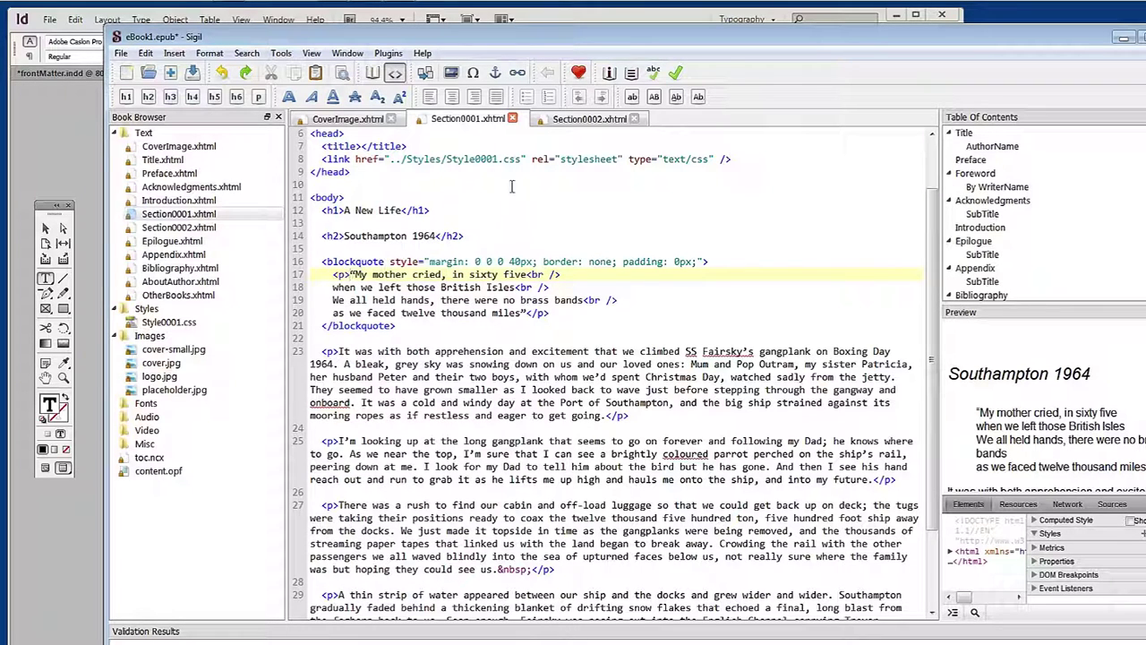
# Step: With Section0001.xhtml back in its formatted view, save the EPUB and close that chapter file
pyautogui.click(372, 73)
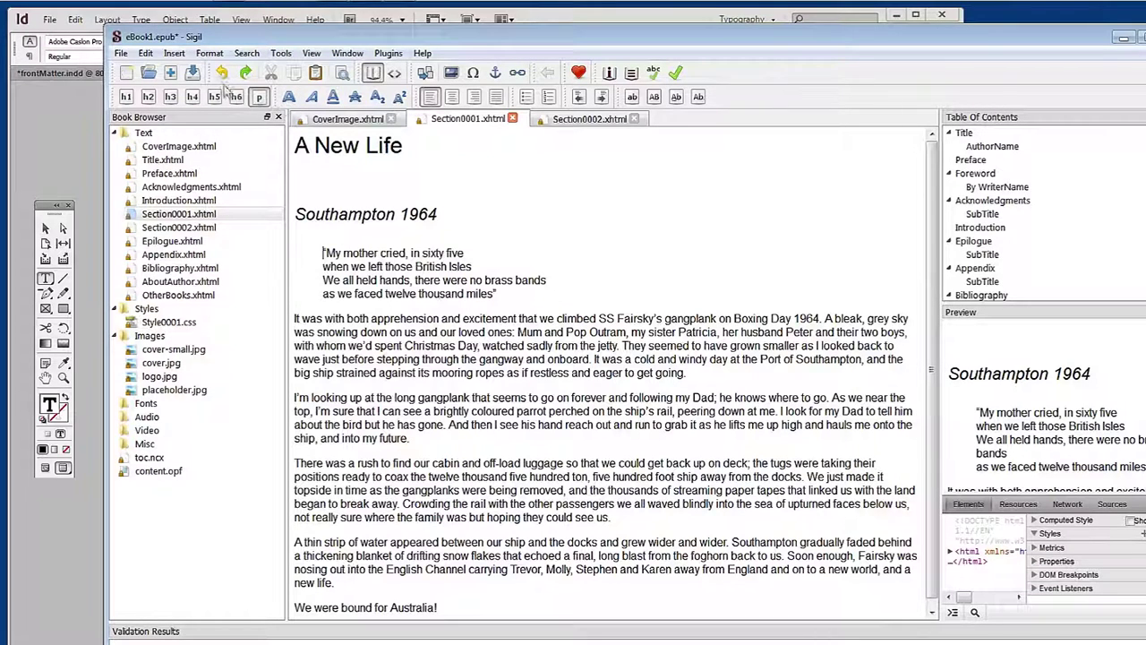
pyautogui.click(195, 75)
pyautogui.click(512, 119)
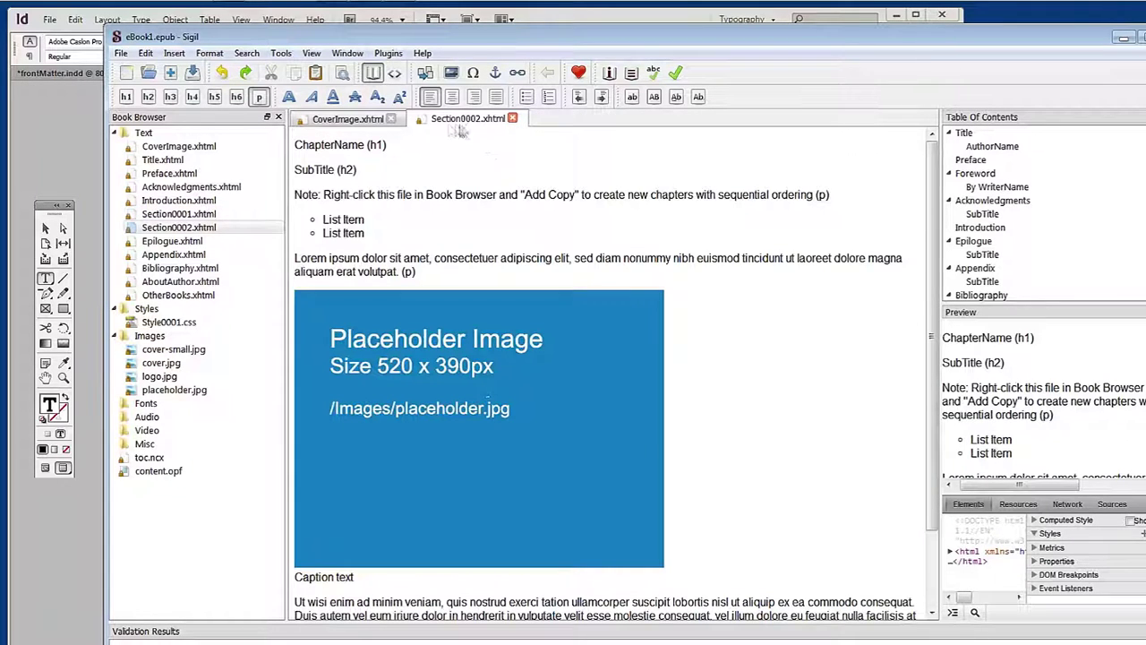
# Step: Add a copy of Section0002.xhtml as another chapter file and go back to Section0002.xhtml
pyautogui.rightClick(173, 230)
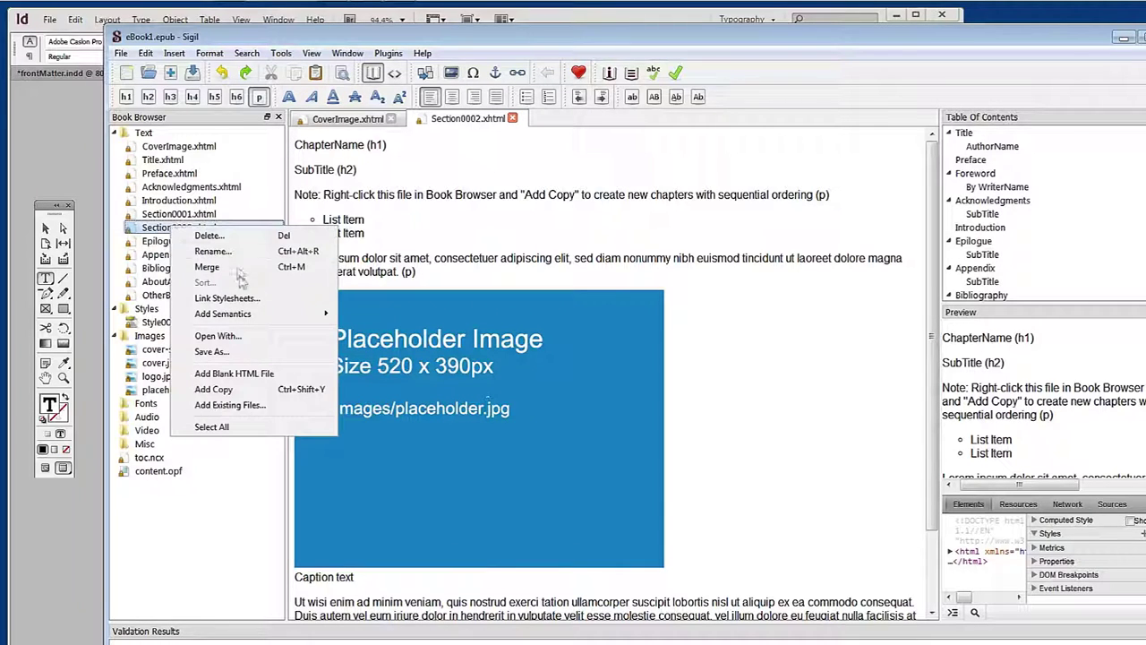
pyautogui.click(243, 390)
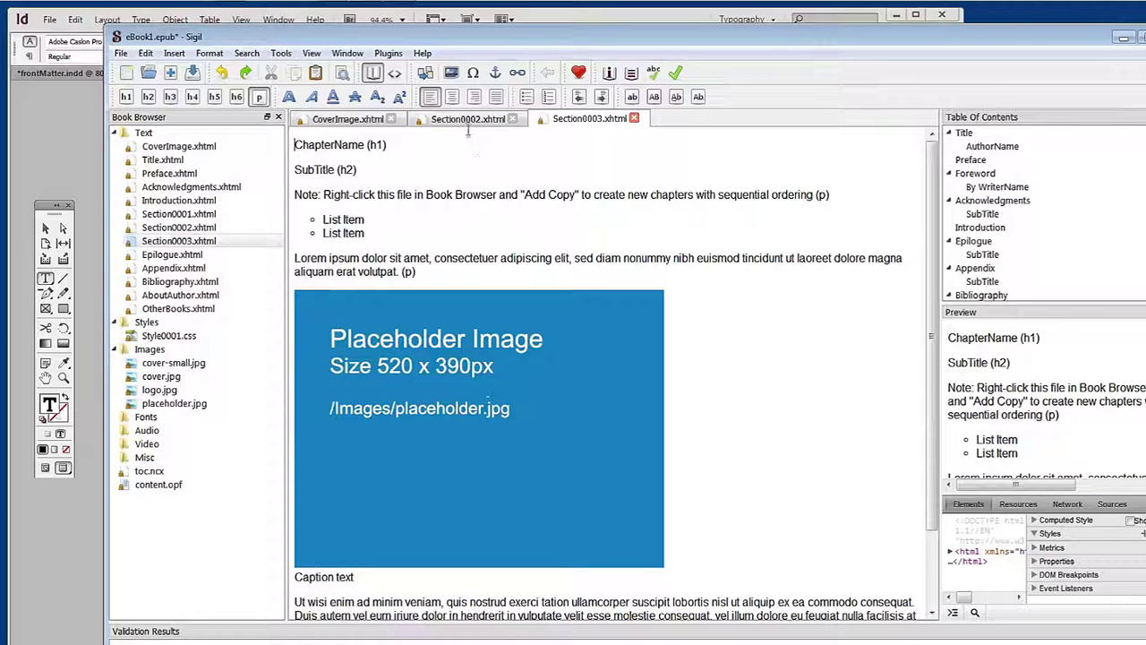
pyautogui.click(467, 124)
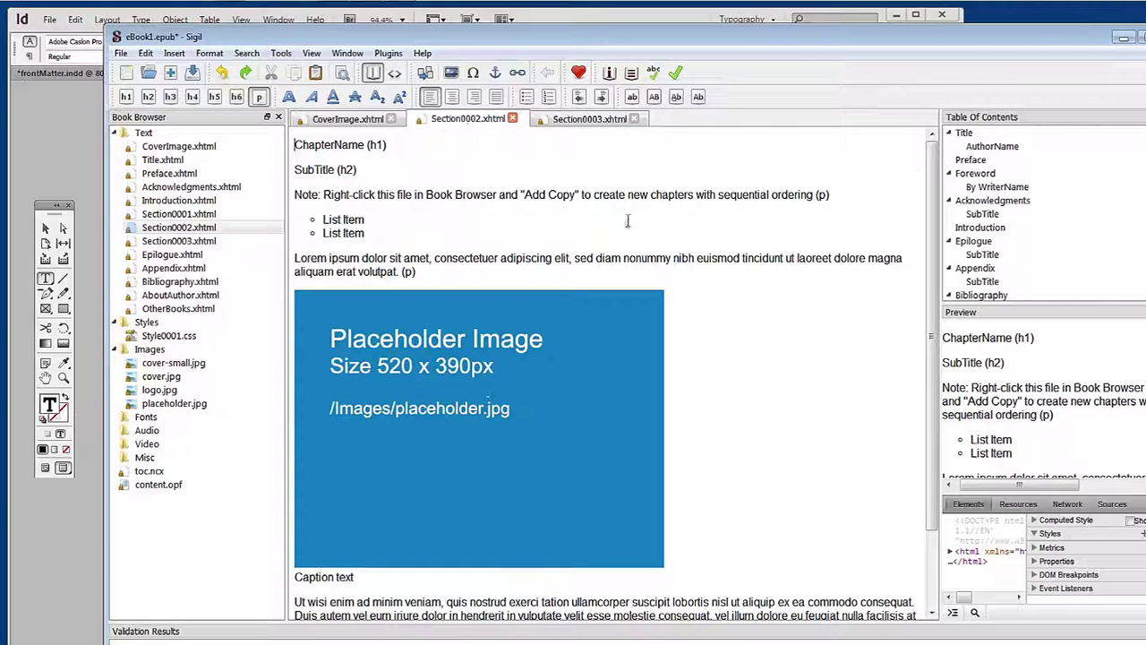